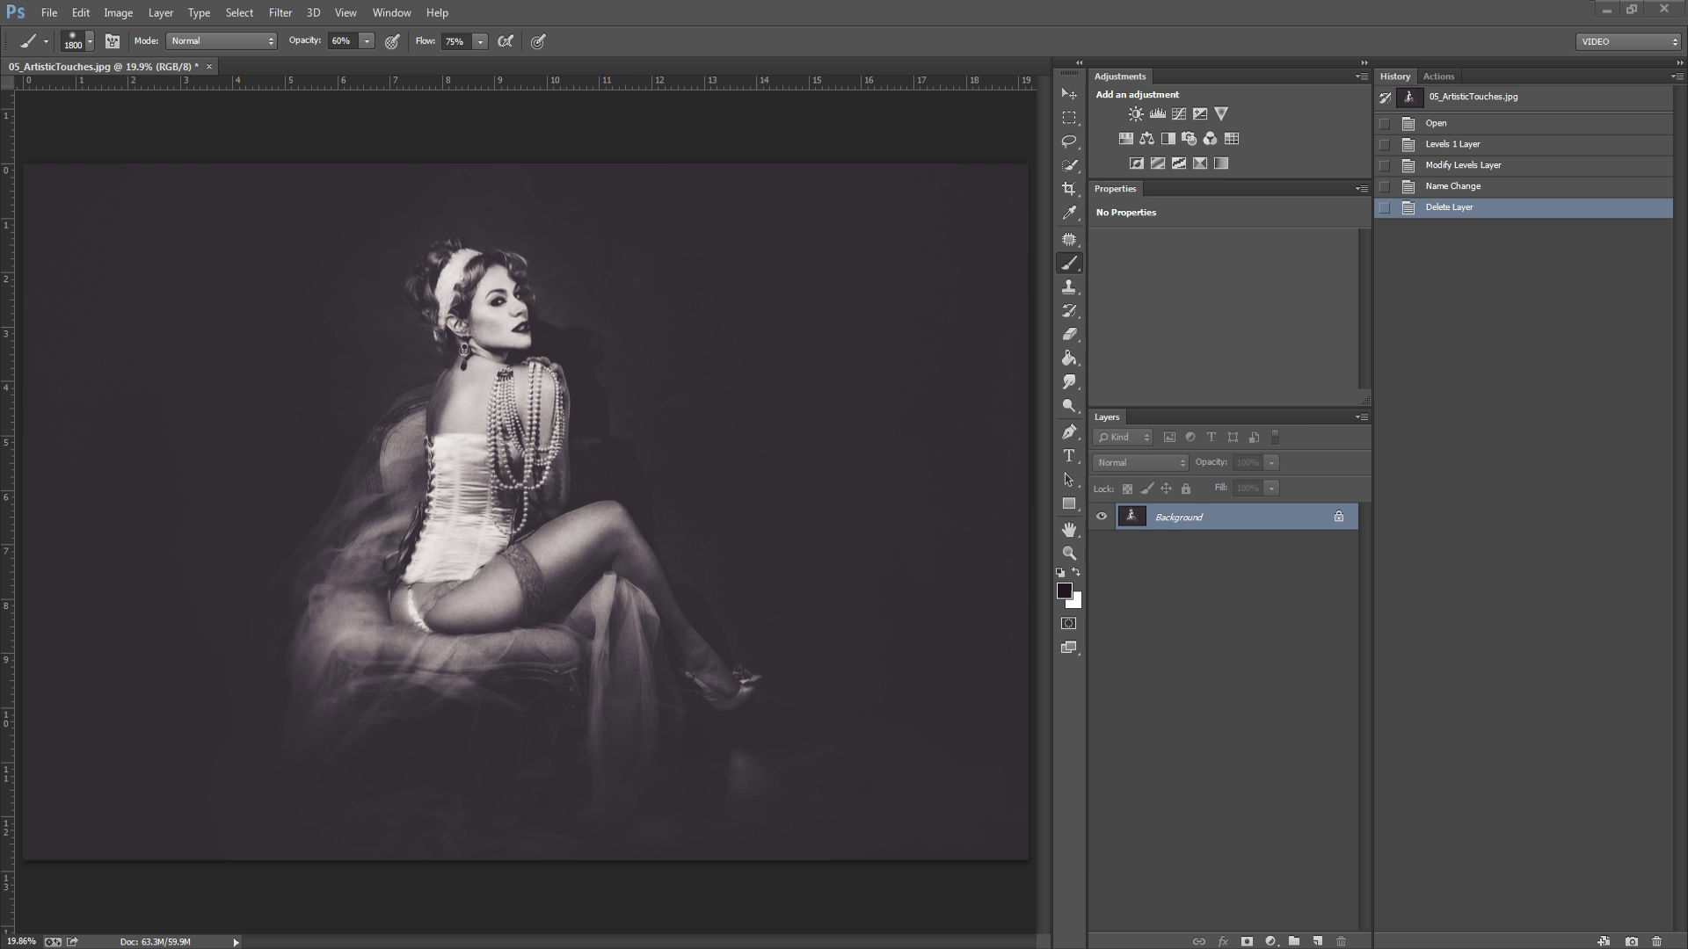
# Step: Switch to the Firefox window showing the photographer's Facebook page
pyautogui.hotkey('alt', 'Tab')
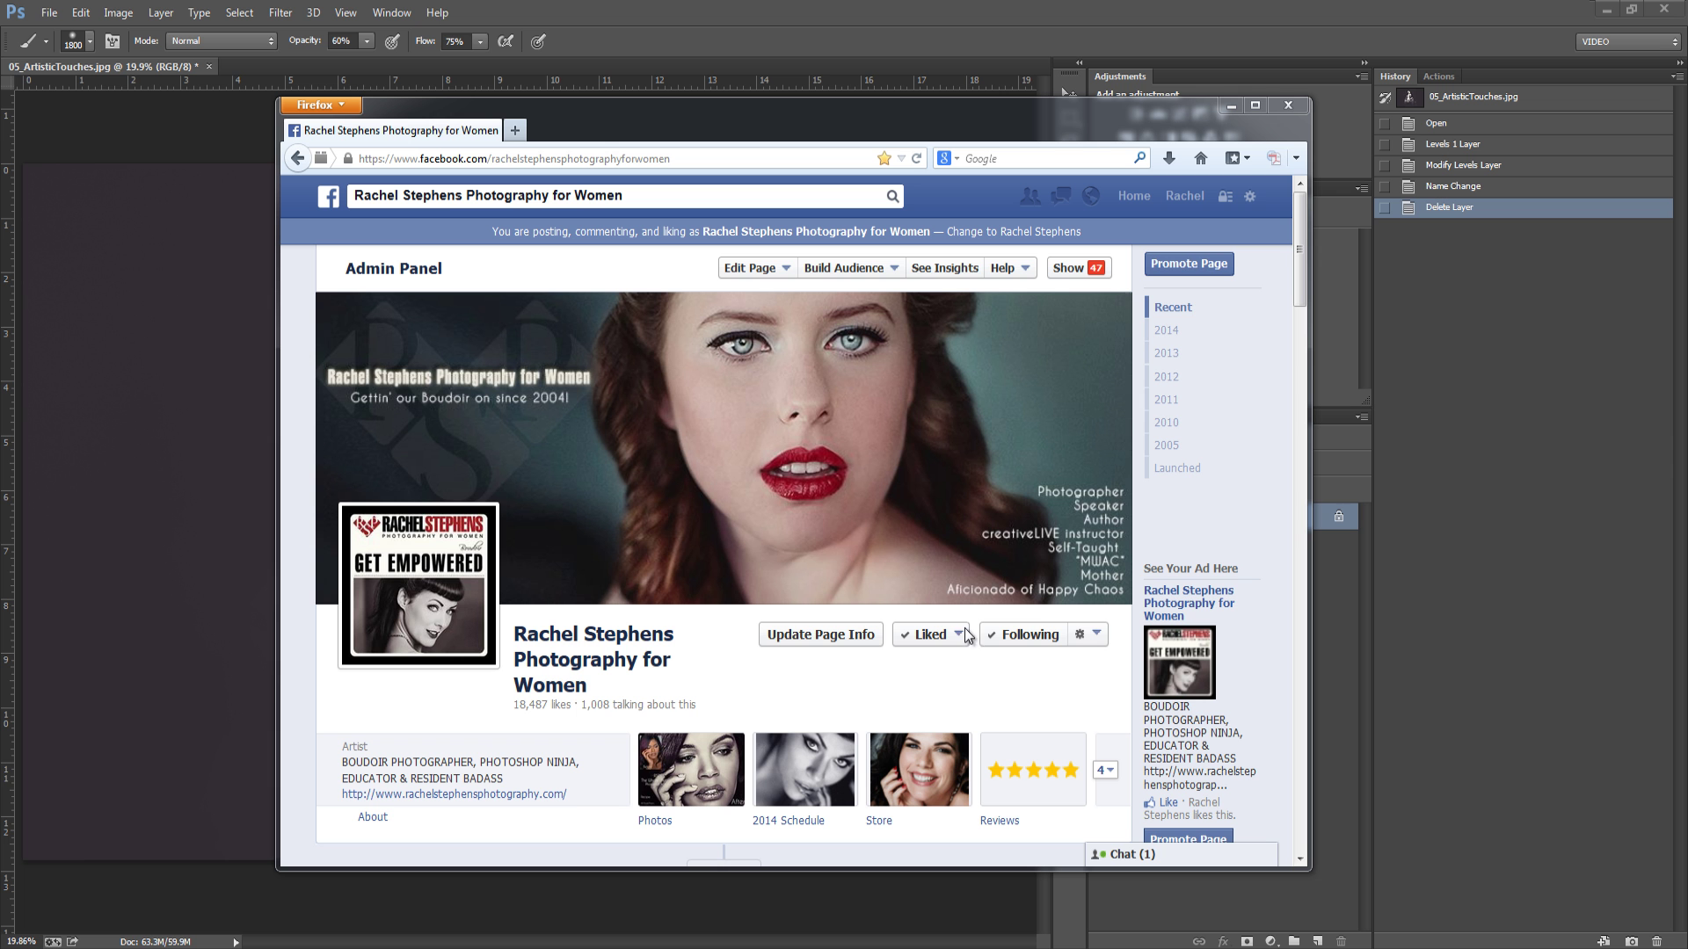
# Step: Close the Firefox window to return to the boudoir photo in Photoshop
pyautogui.click(1286, 105)
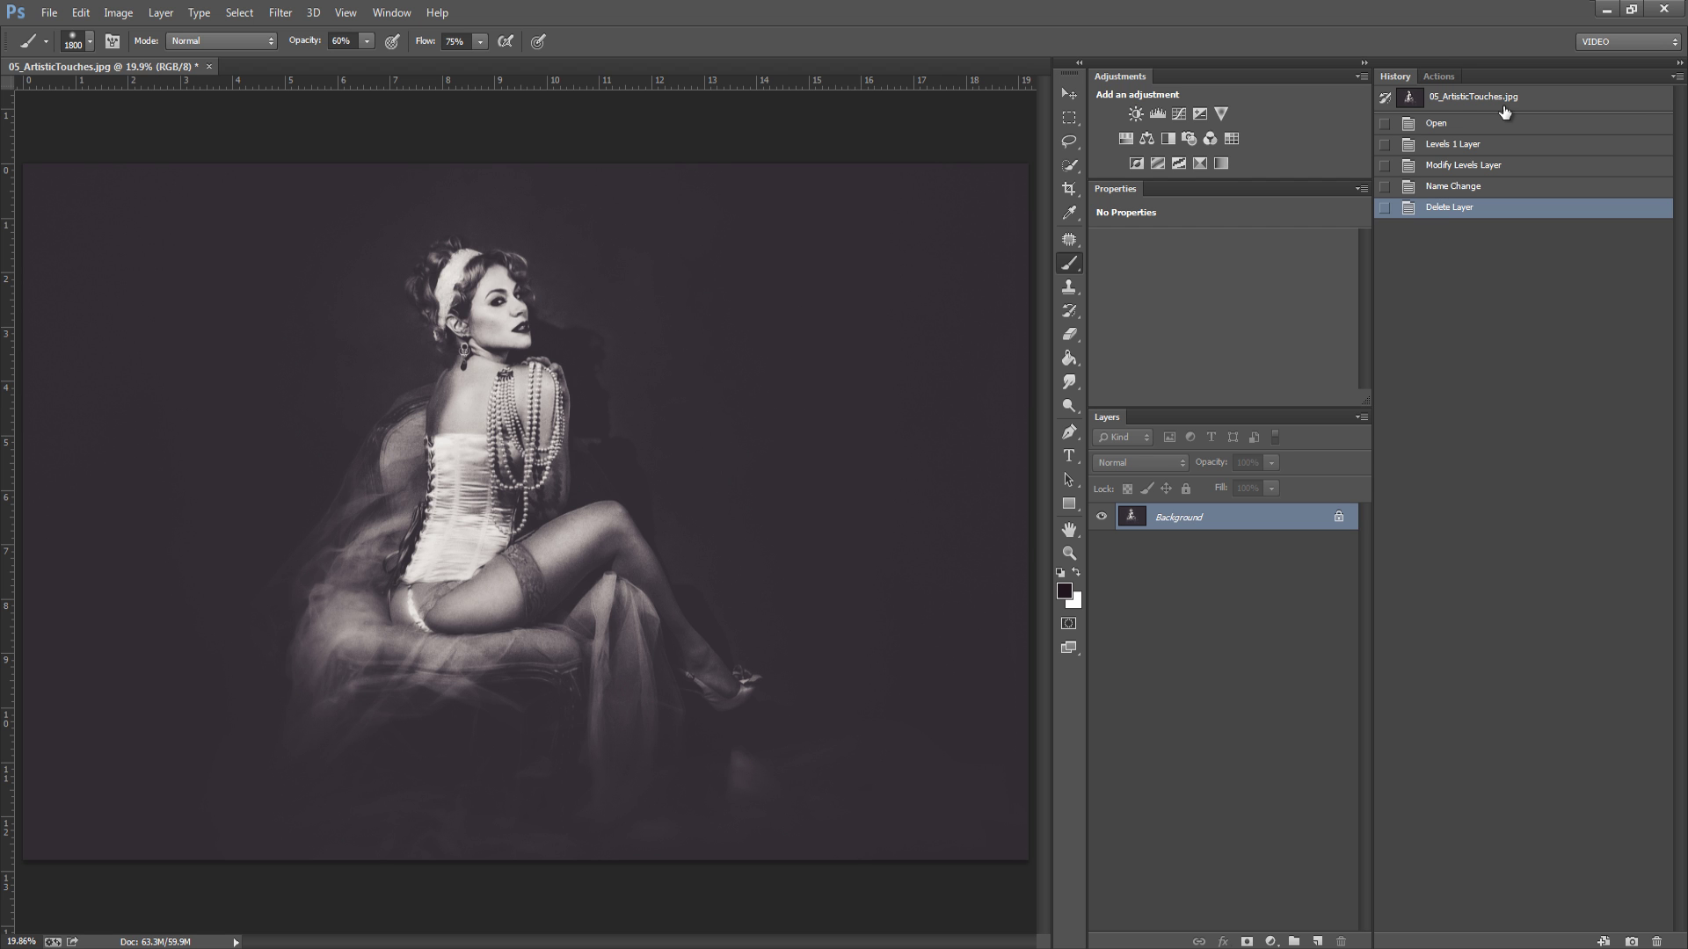
pyautogui.click(1676, 78)
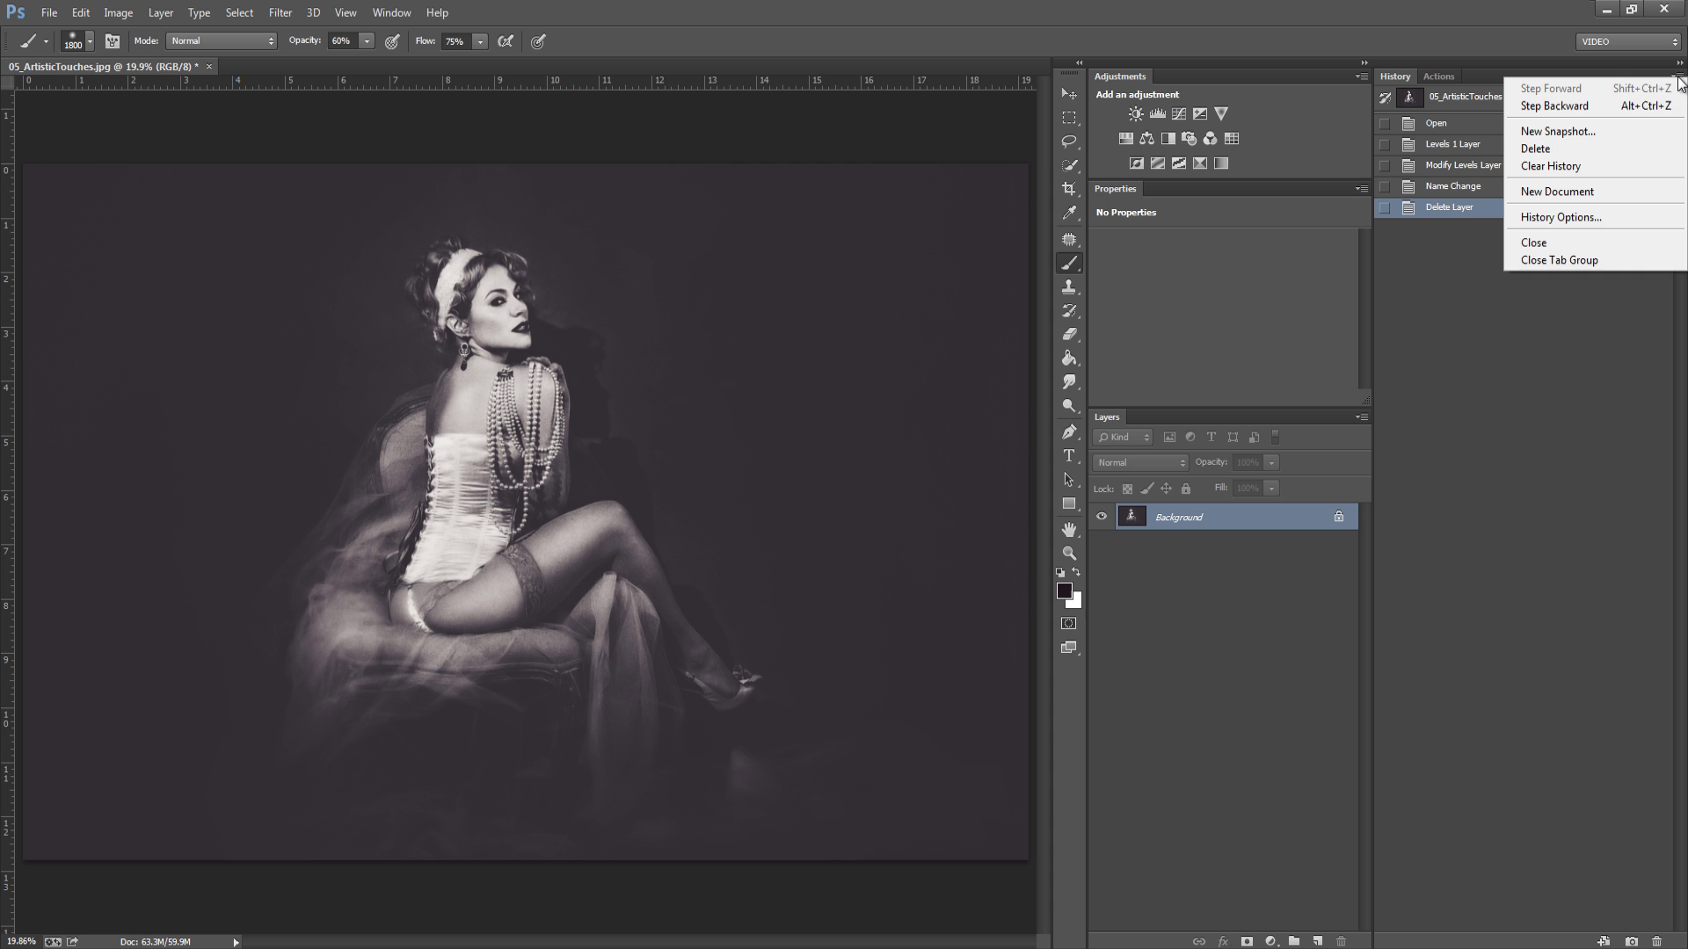
pyautogui.click(1386, 73)
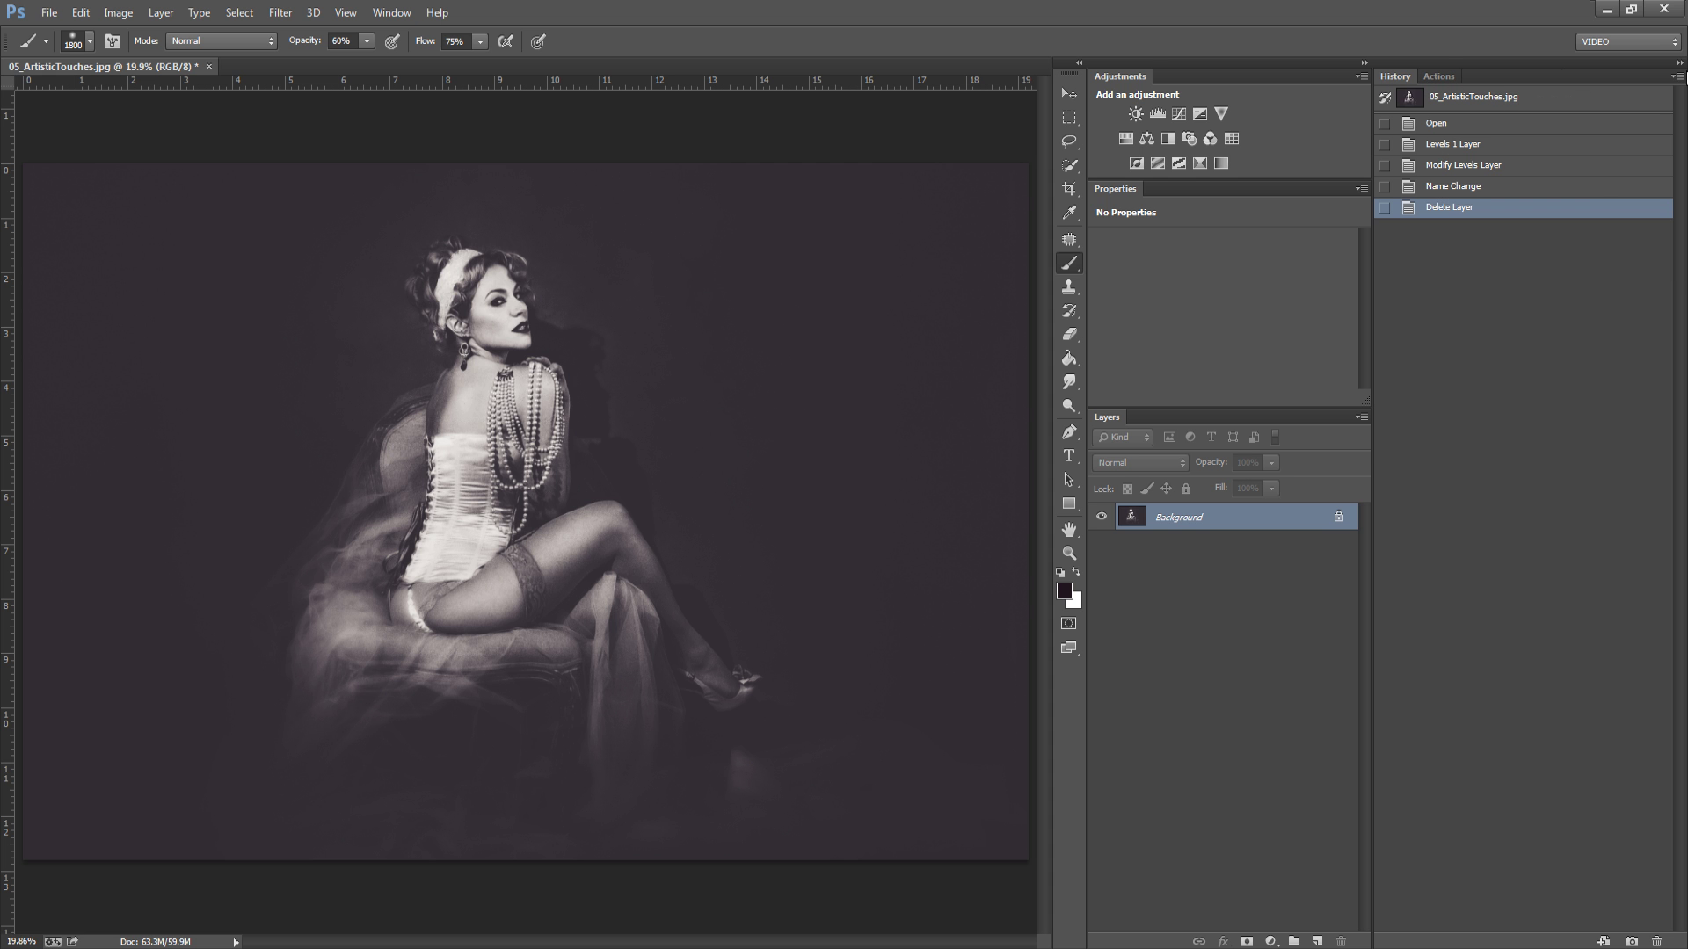
pyautogui.click(1677, 77)
pyautogui.click(1561, 260)
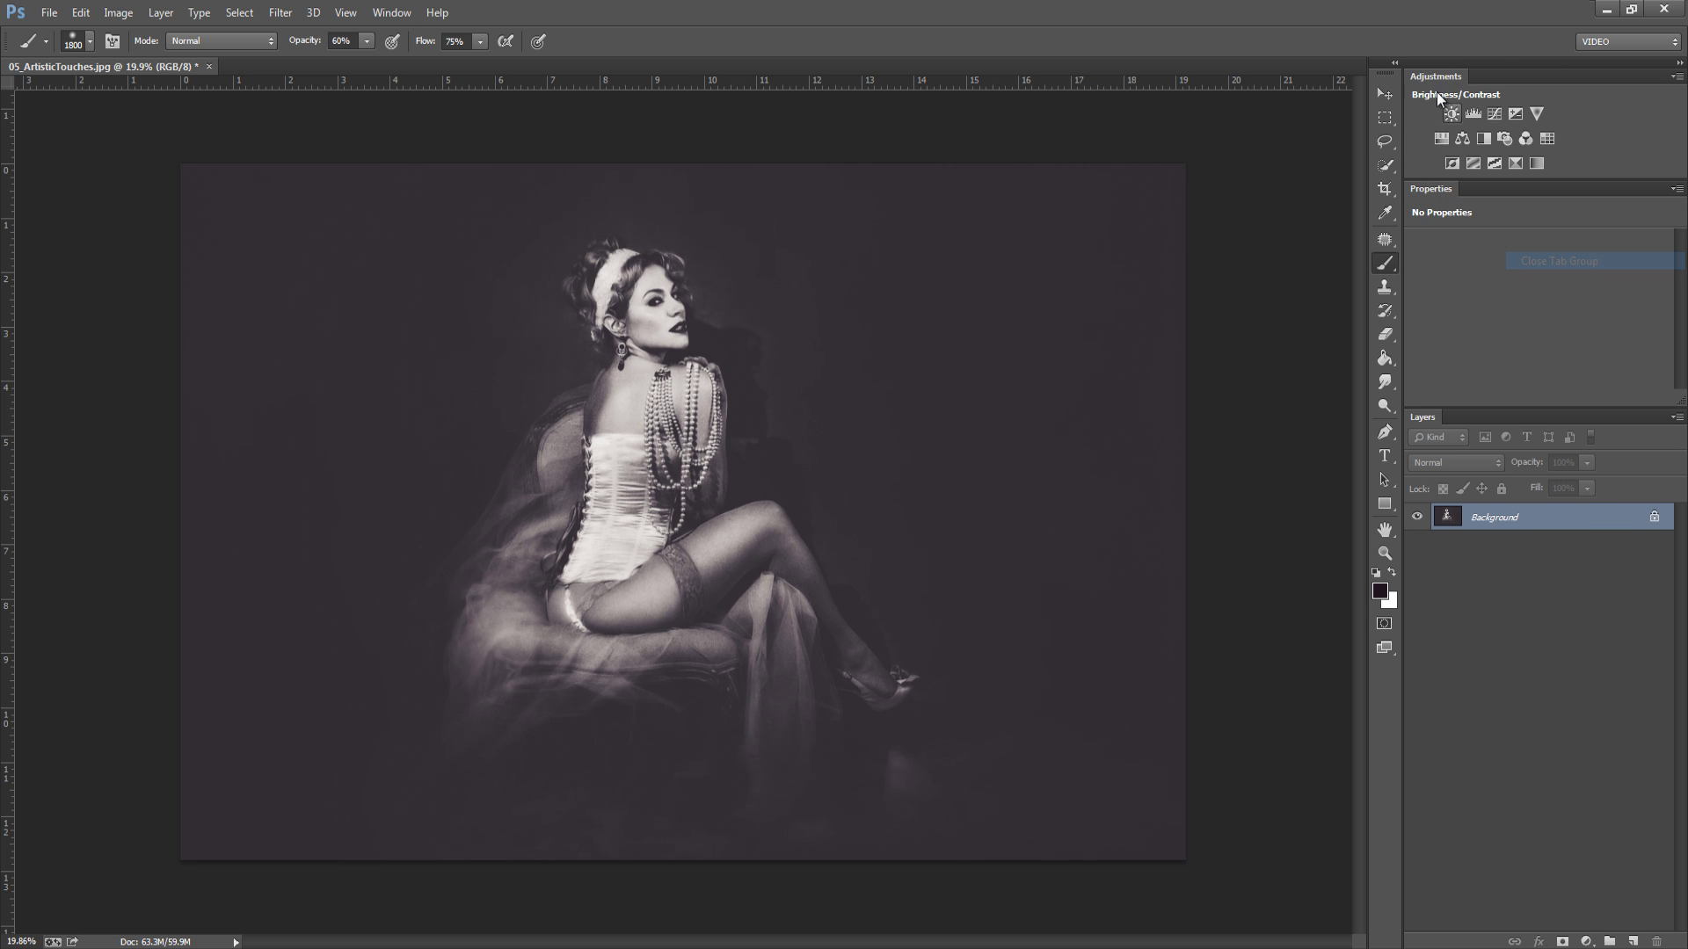
pyautogui.click(403, 14)
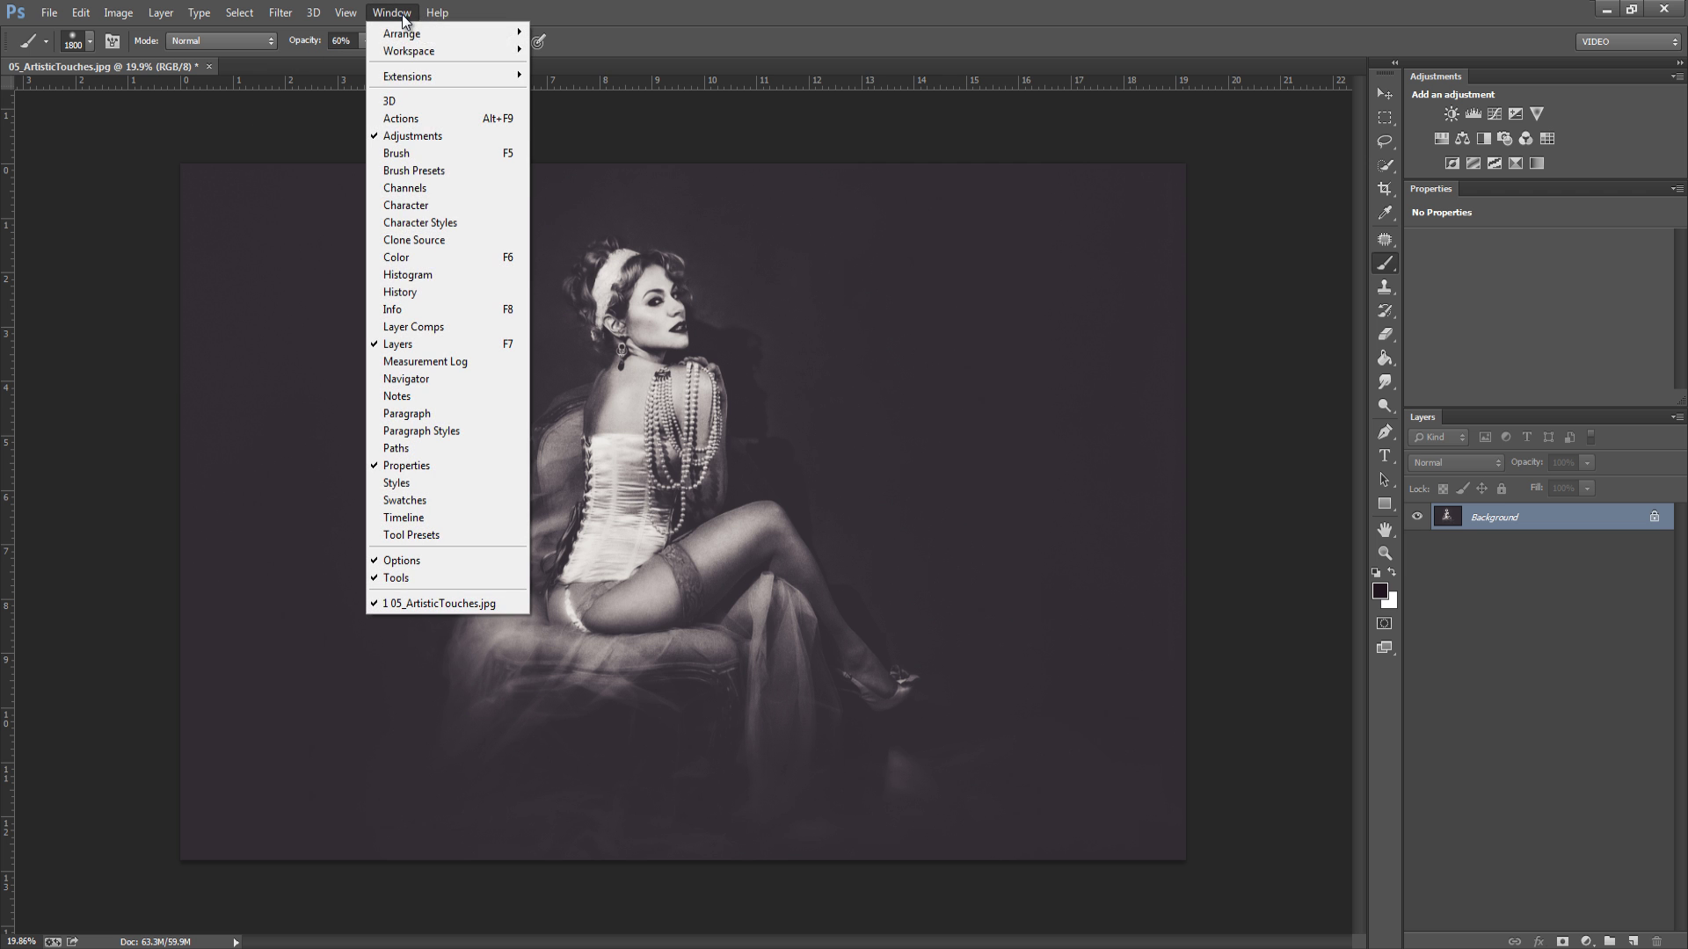
pyautogui.click(413, 292)
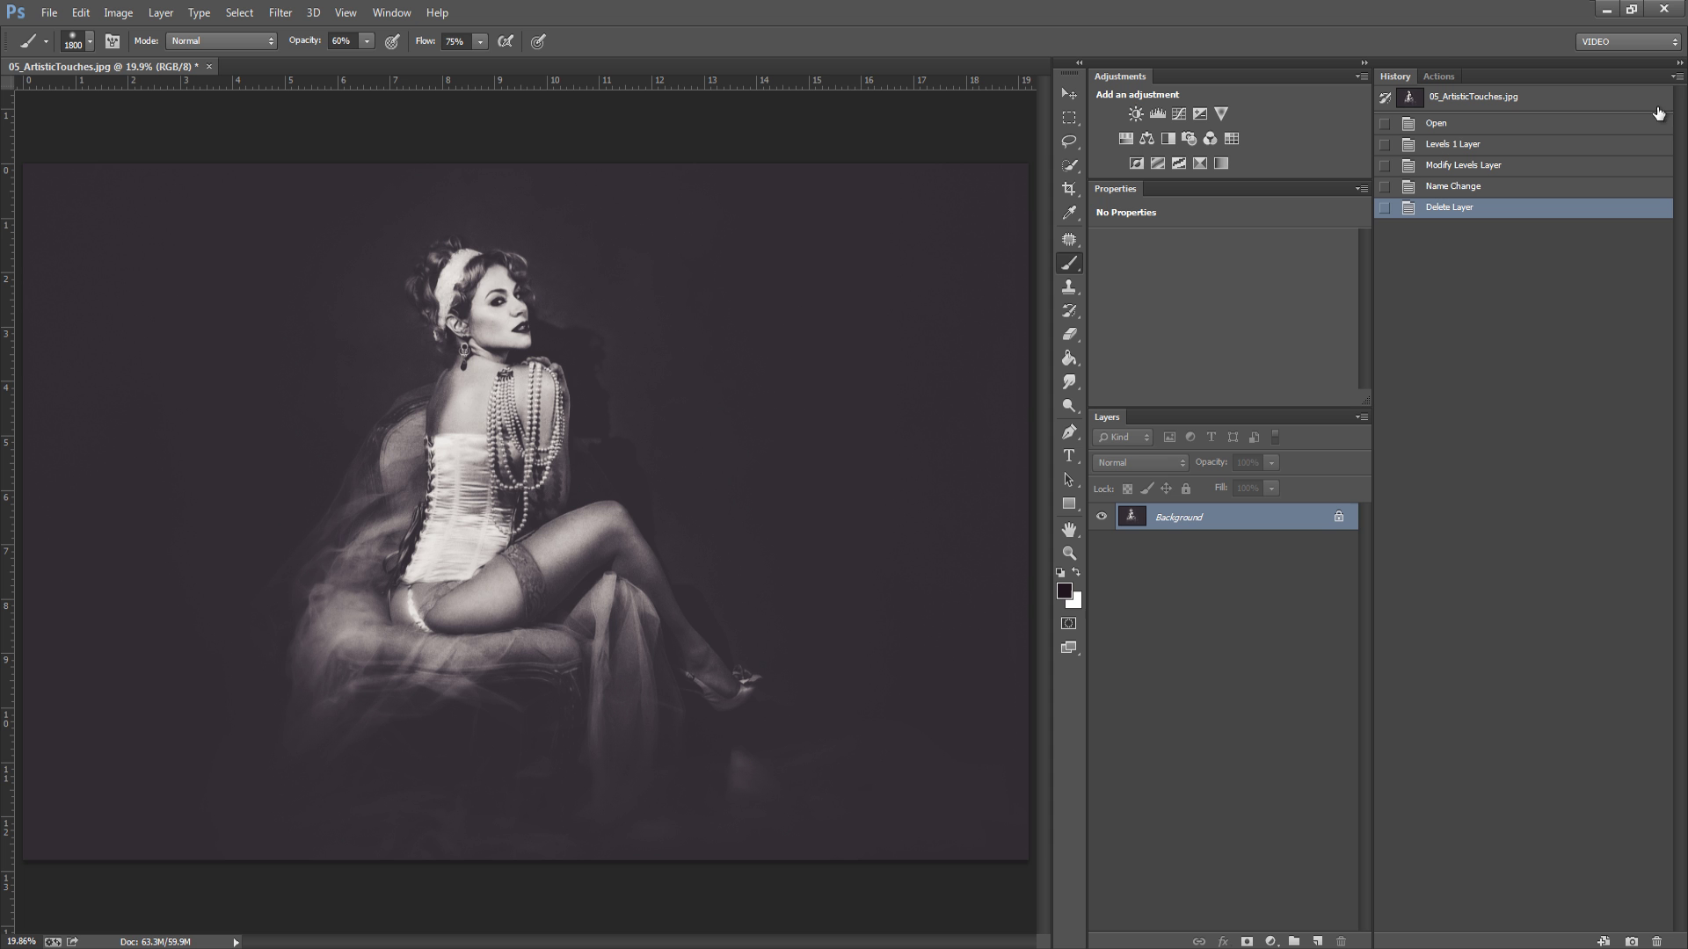
pyautogui.click(1676, 77)
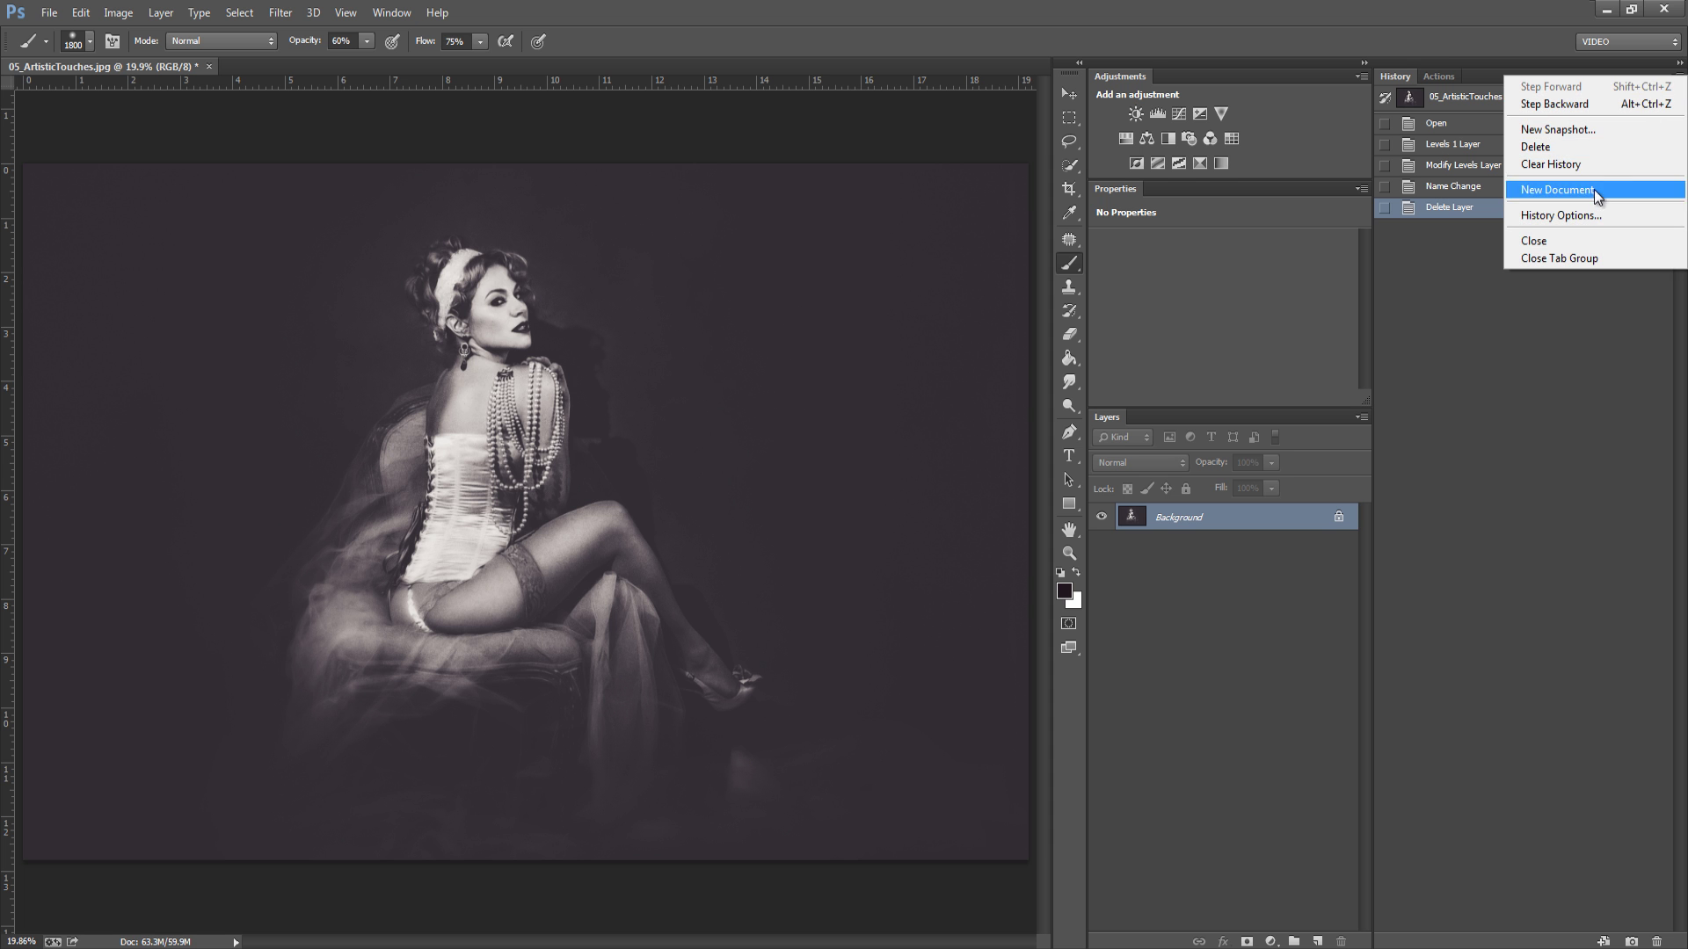
# Step: In History Options, toggle 'Automatically Create New Snapshot When Saving' off and back on, then confirm
pyautogui.click(1575, 216)
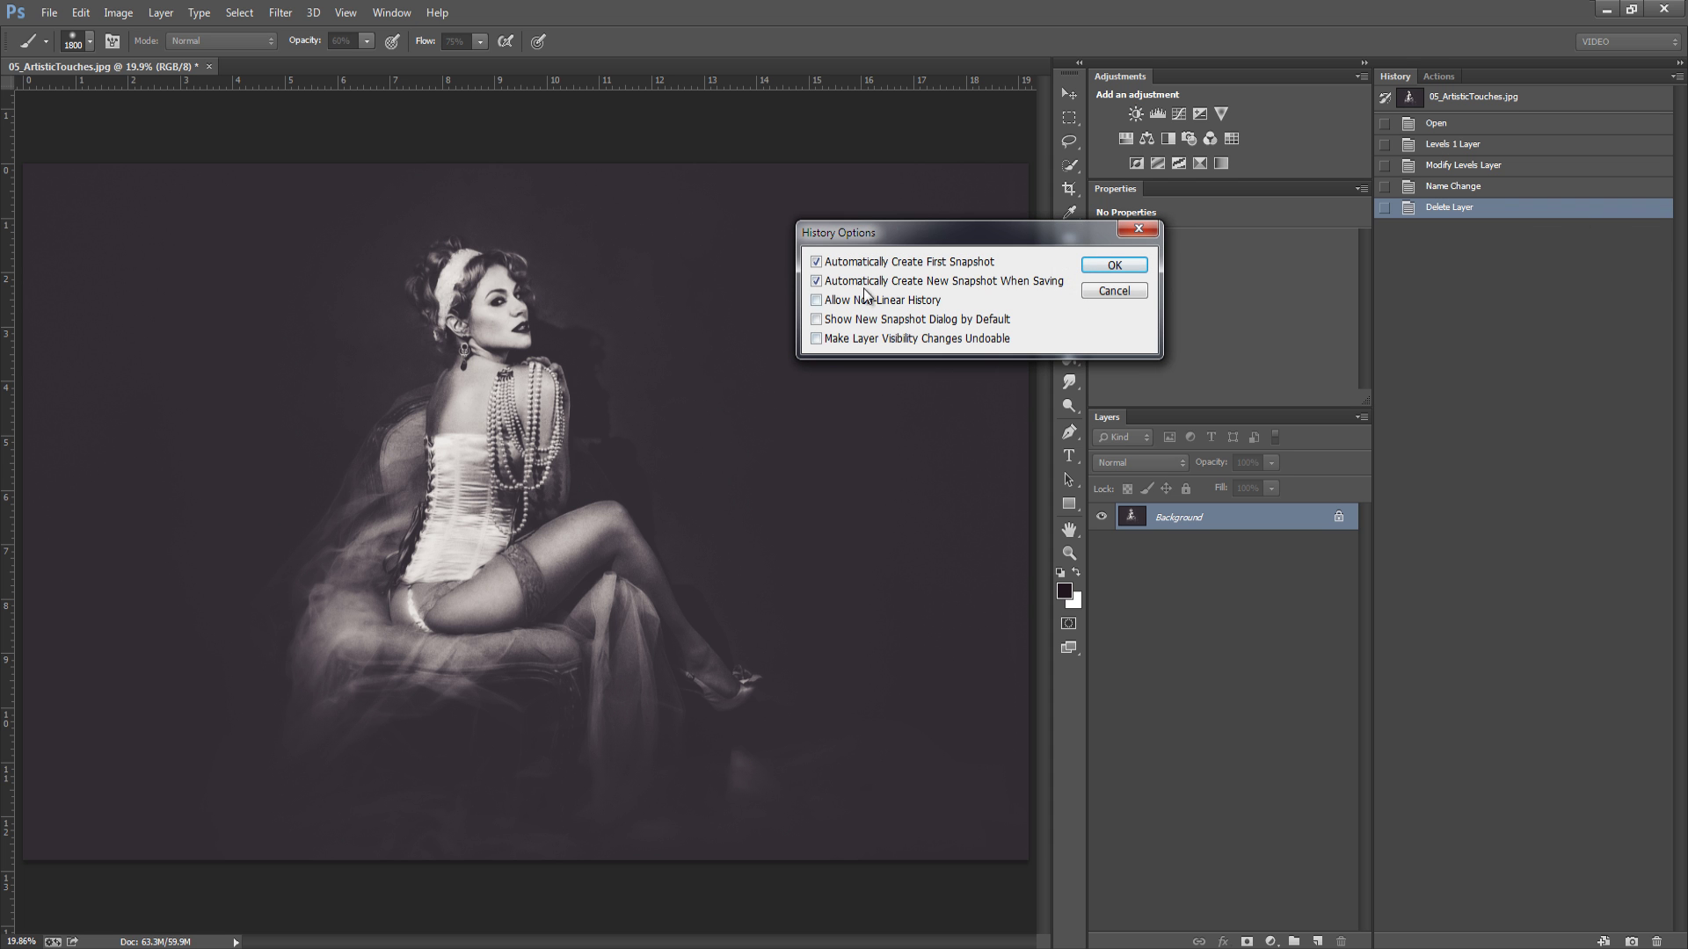
pyautogui.click(819, 281)
pyautogui.click(831, 283)
pyautogui.click(1114, 264)
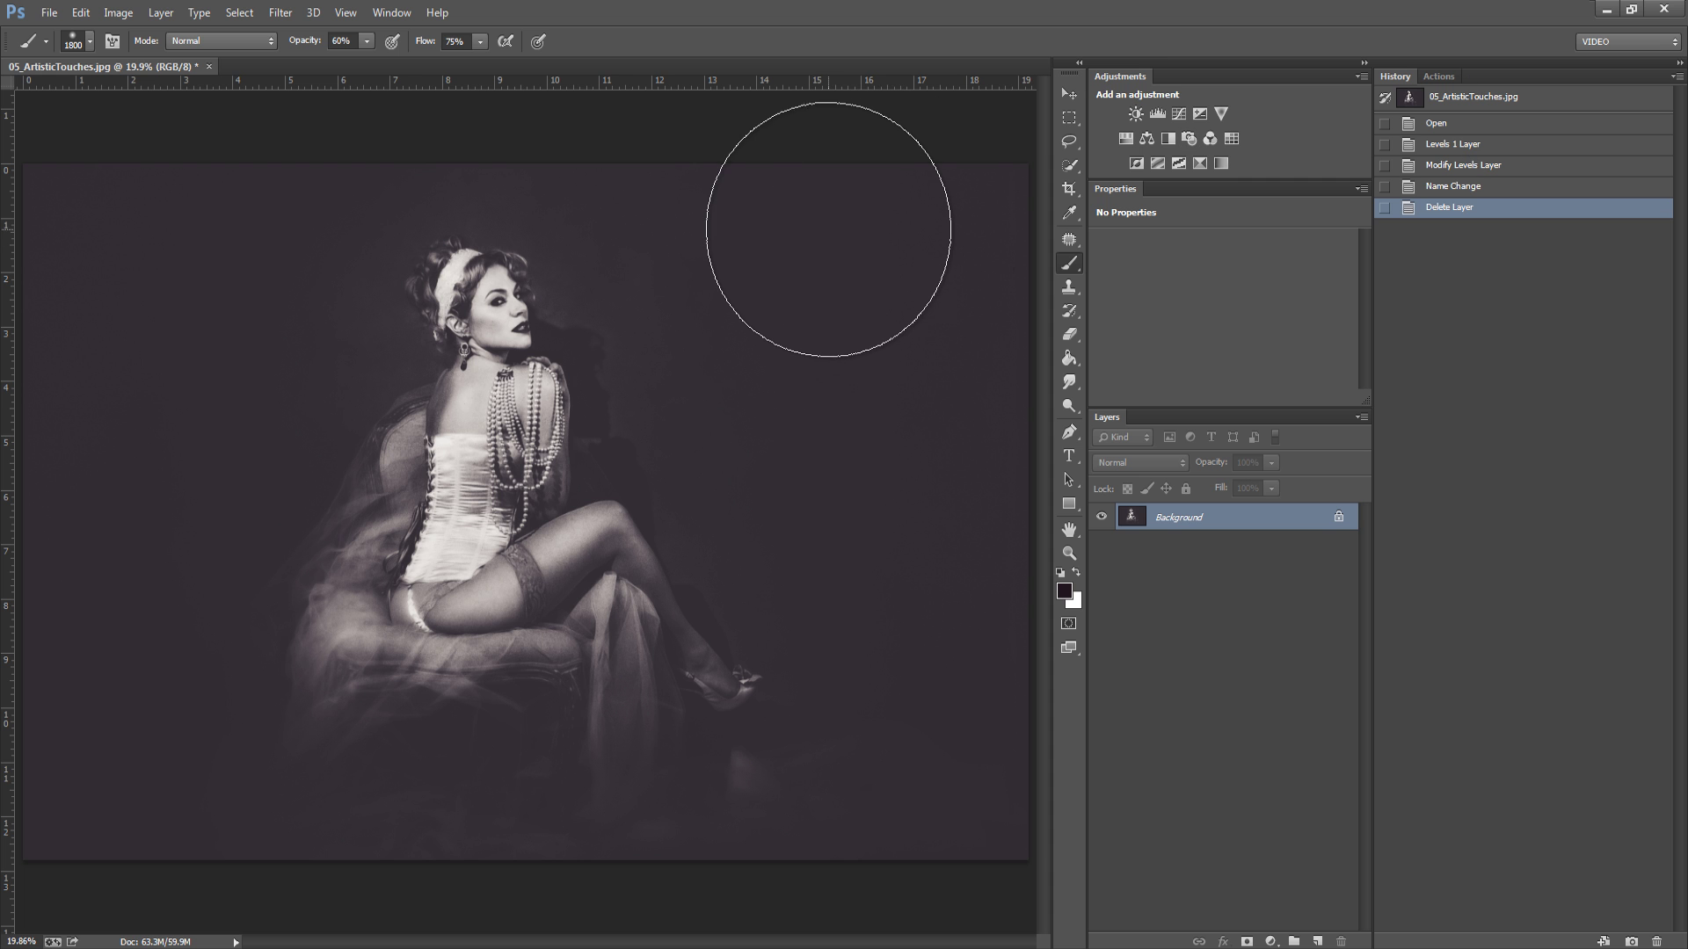
# Step: Duplicate the photo onto Layer 1 and set its blend mode to Screen
pyautogui.hotkey('ctrl', 'j')
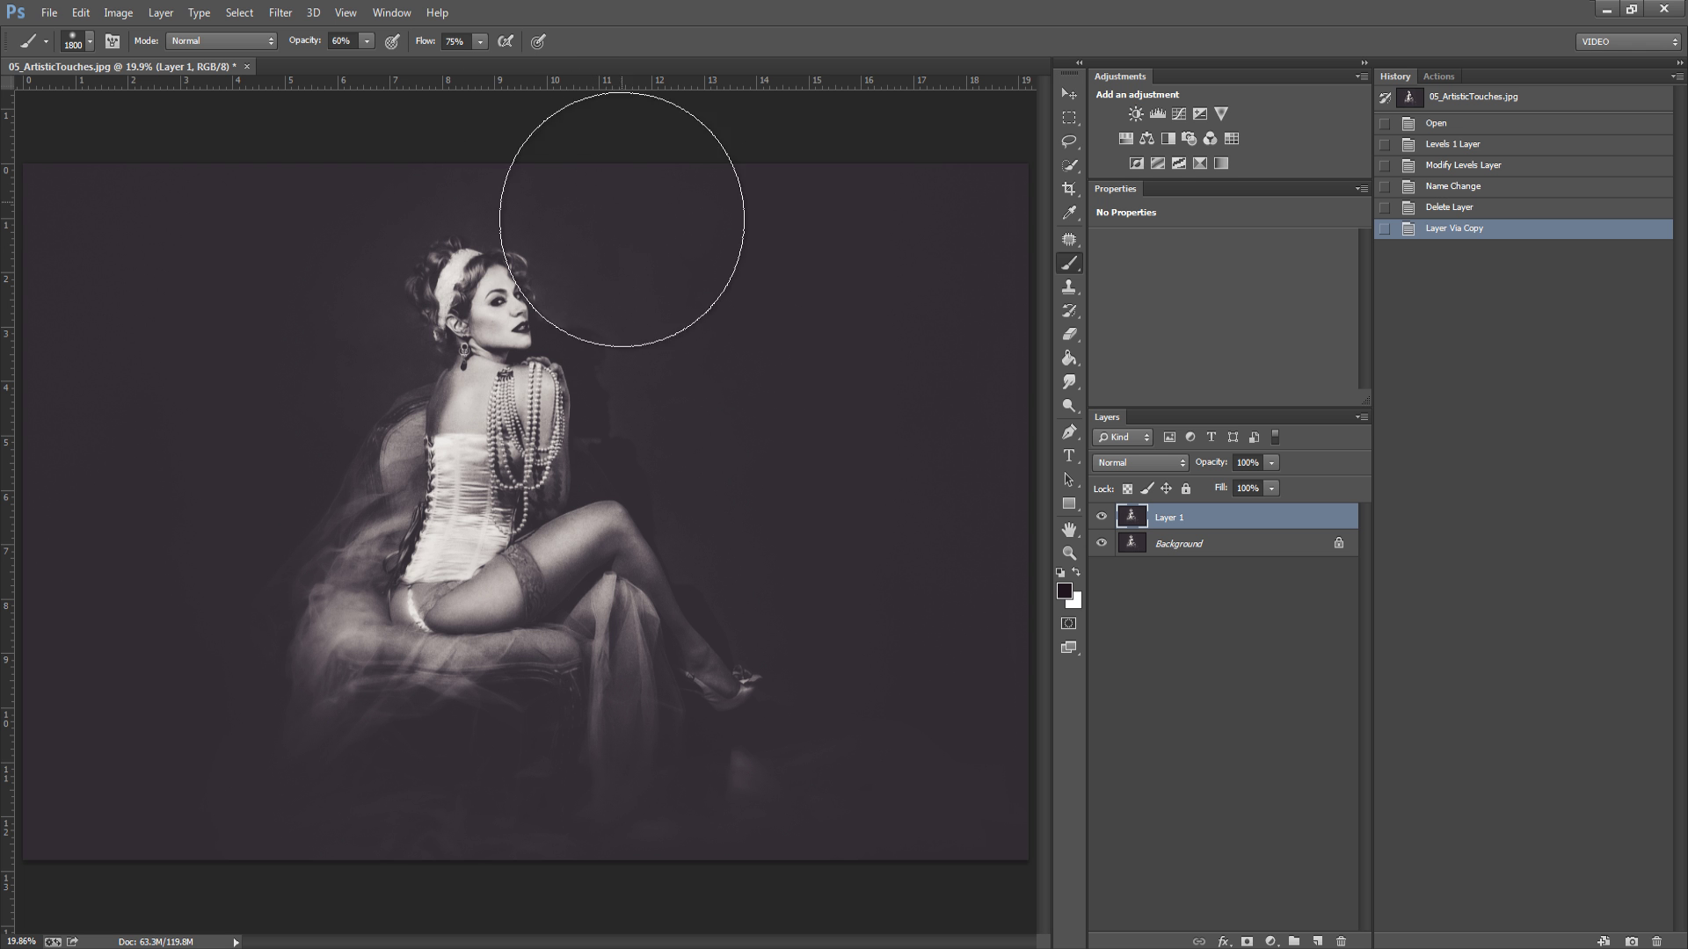
pyautogui.press('z')
pyautogui.moveTo(547, 293); pyautogui.dragTo(547, 294)
pyautogui.click(1129, 464)
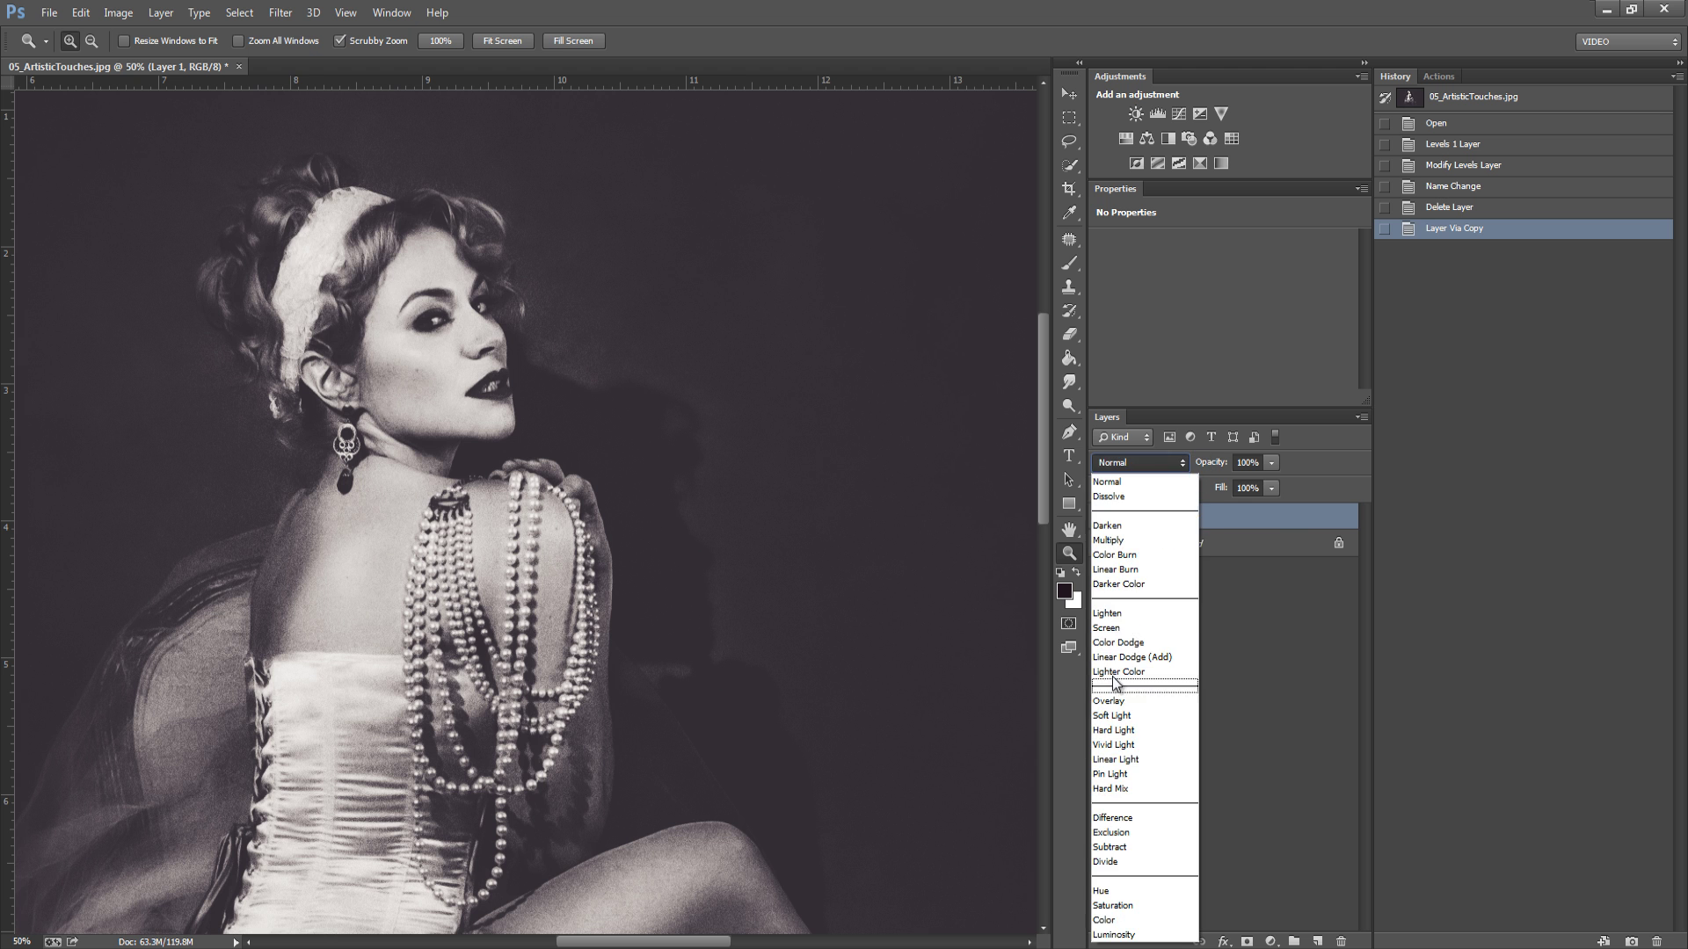
pyautogui.click(1115, 636)
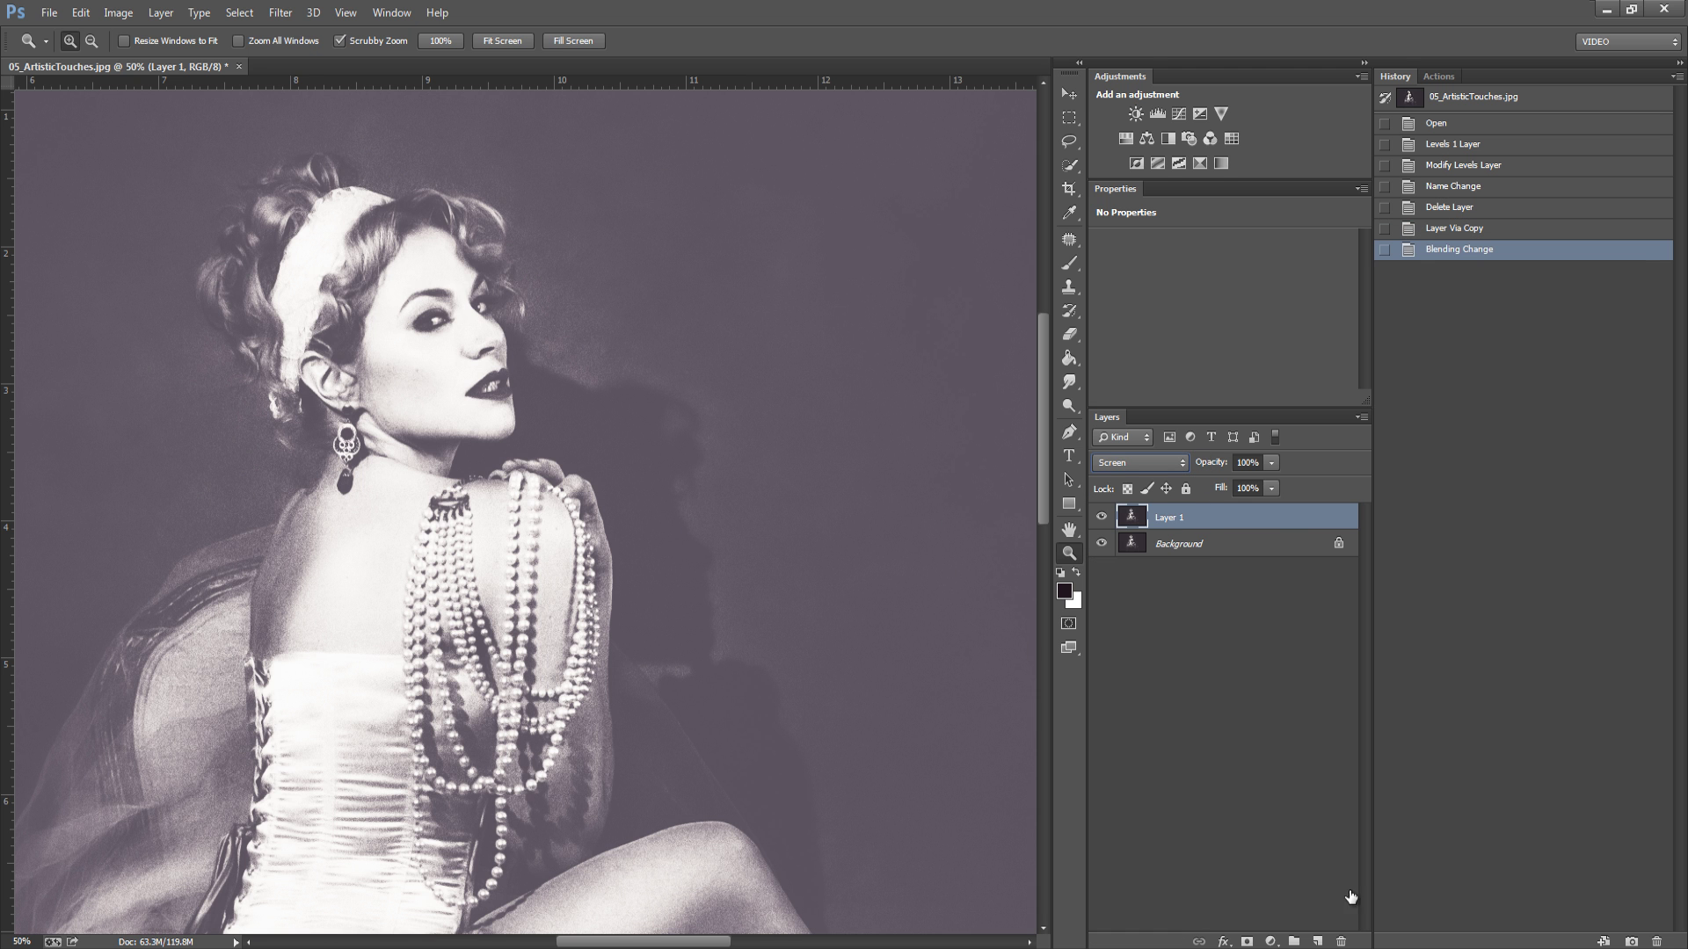
# Step: Give Layer 1 a black layer mask that hides it completely
pyautogui.click(1185, 542)
pyautogui.click(1187, 527)
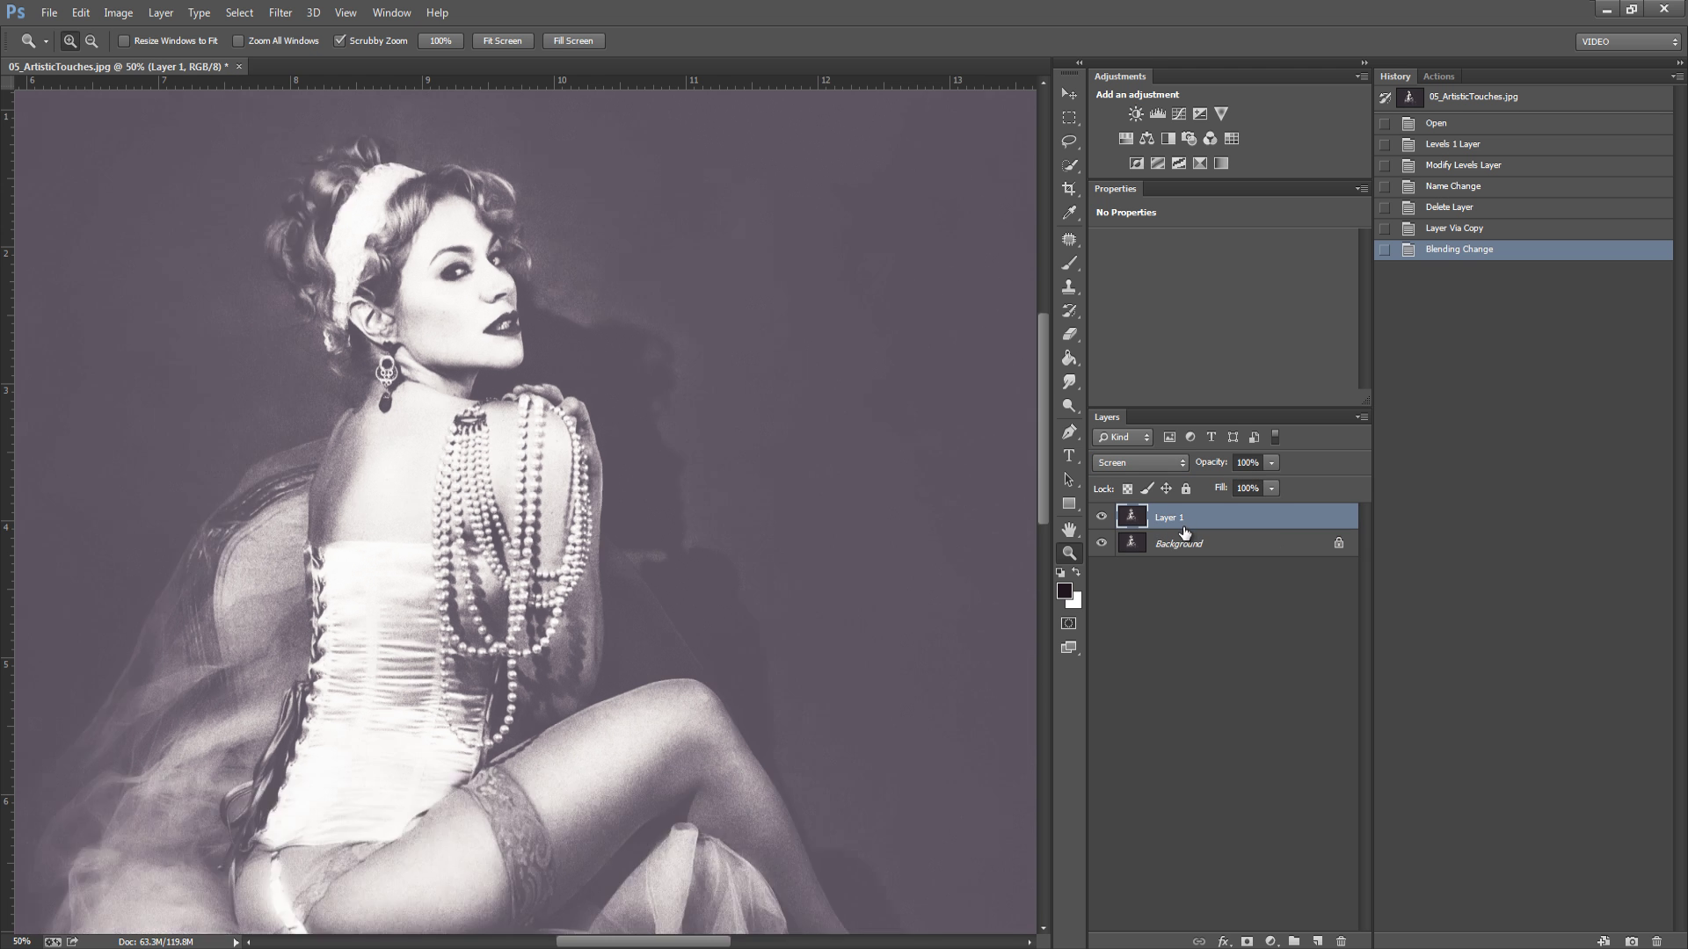
pyautogui.hotkey('ctrl', '0')
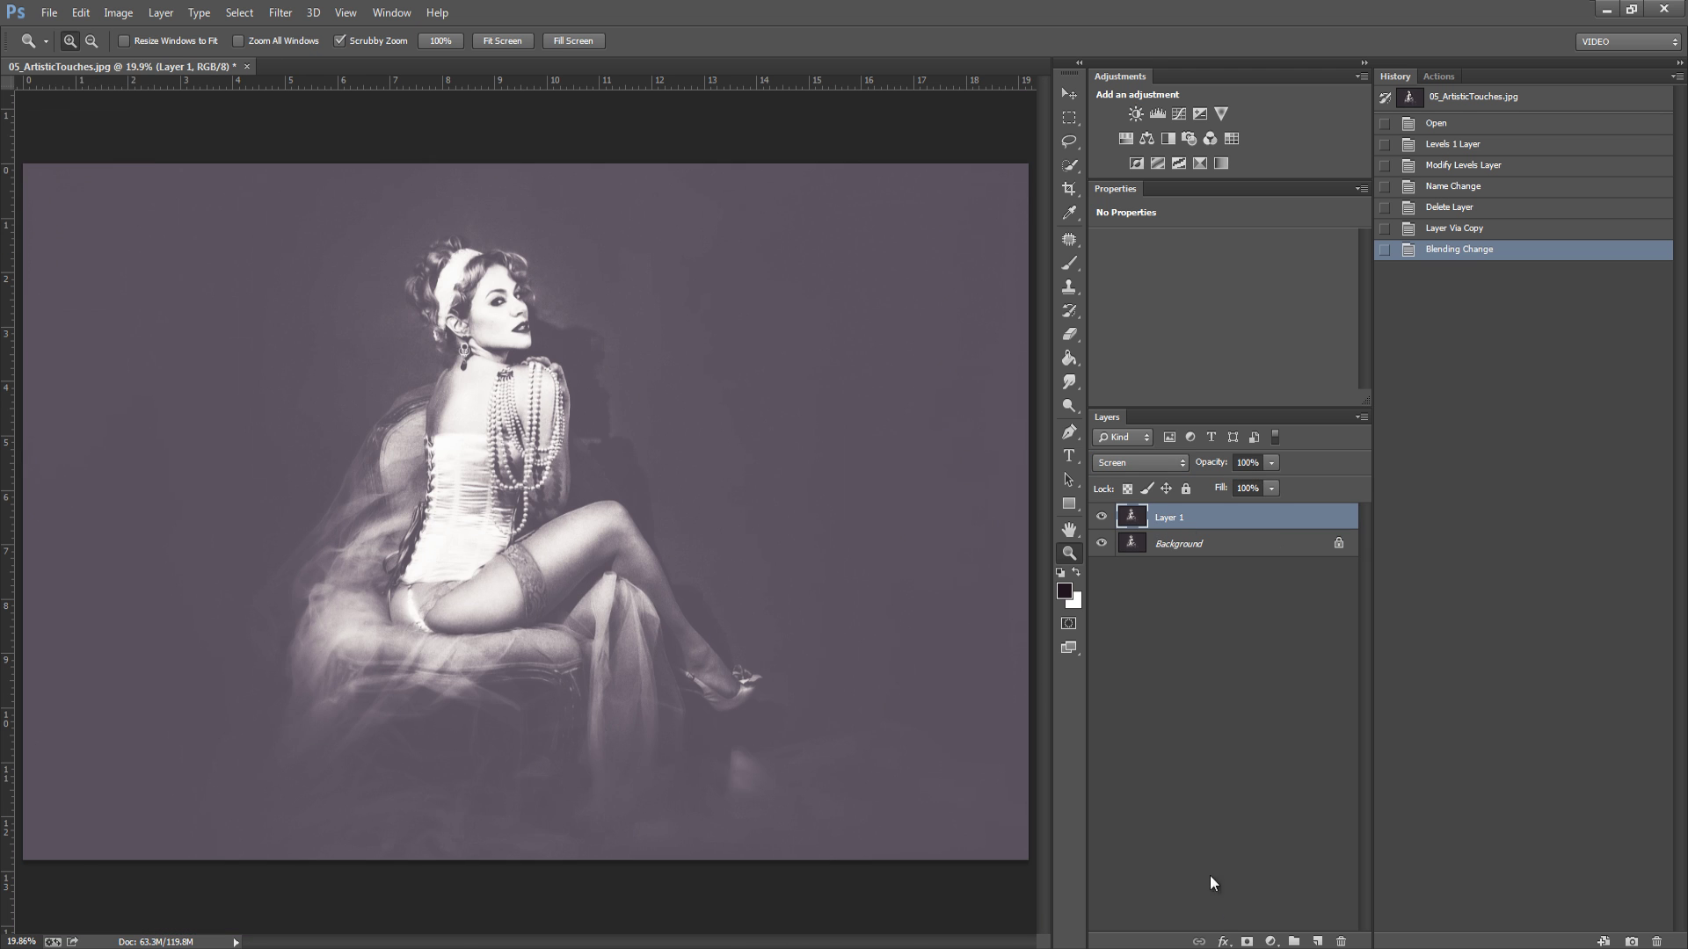
pyautogui.hotkey('alt', 'space')
pyautogui.keyDown('alt'); pyautogui.click(1248, 943); pyautogui.keyUp('alt')
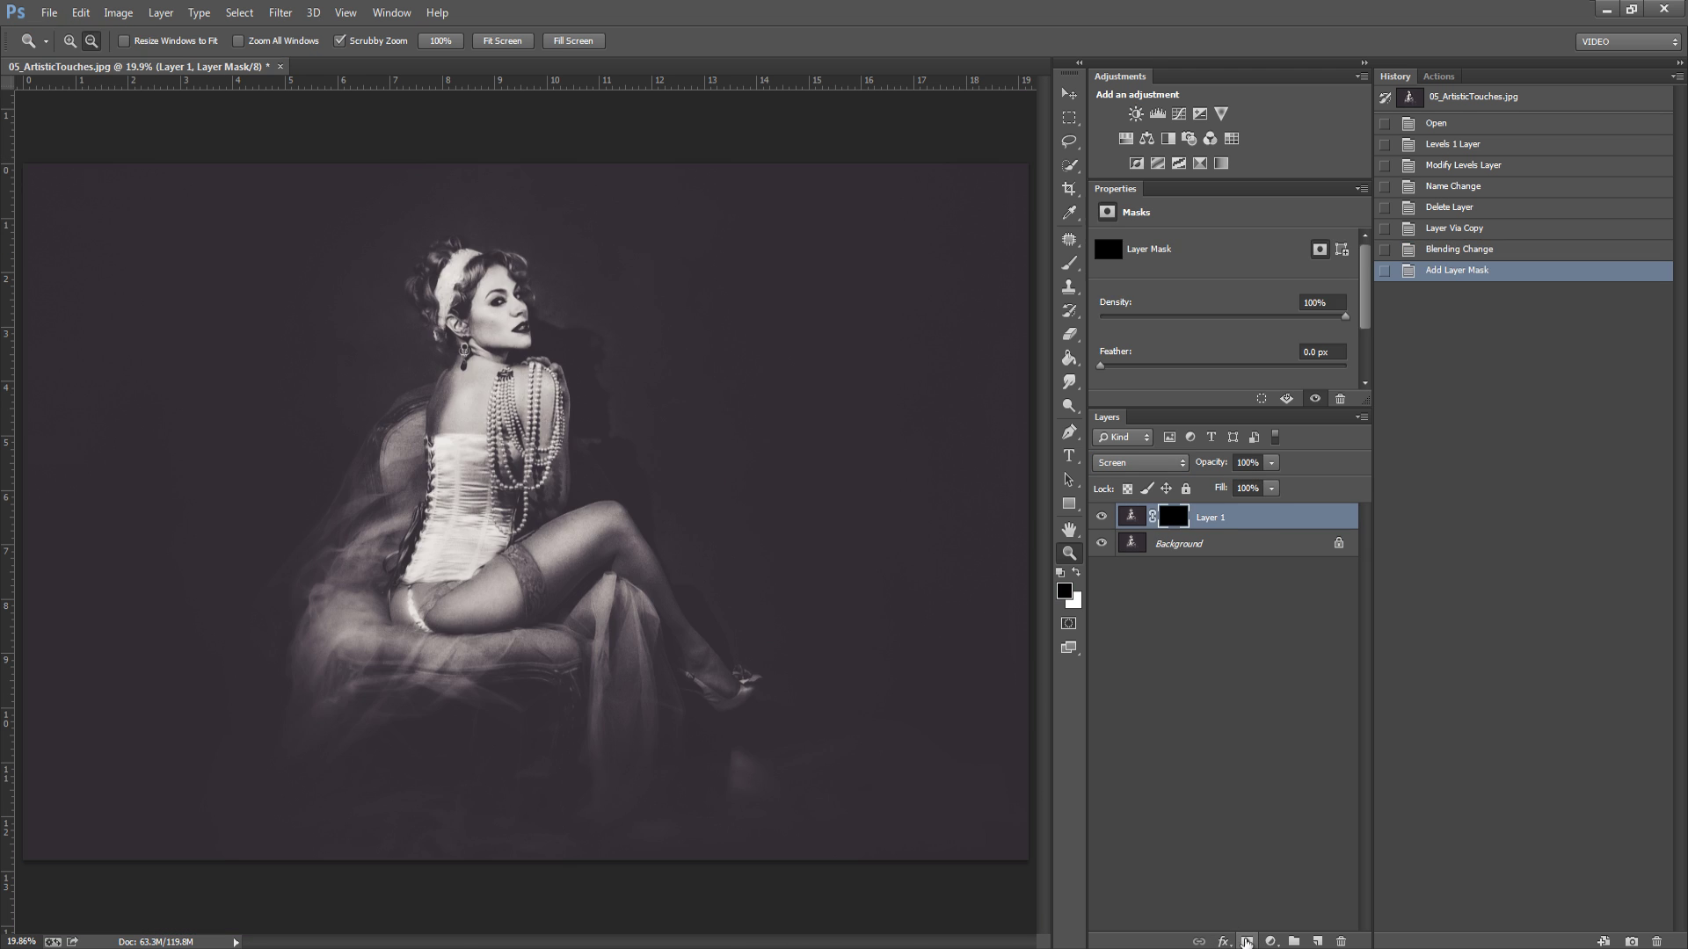
# Step: Brush on Layer 1's mask over the woman's upper body to reveal the glow
pyautogui.press('b')
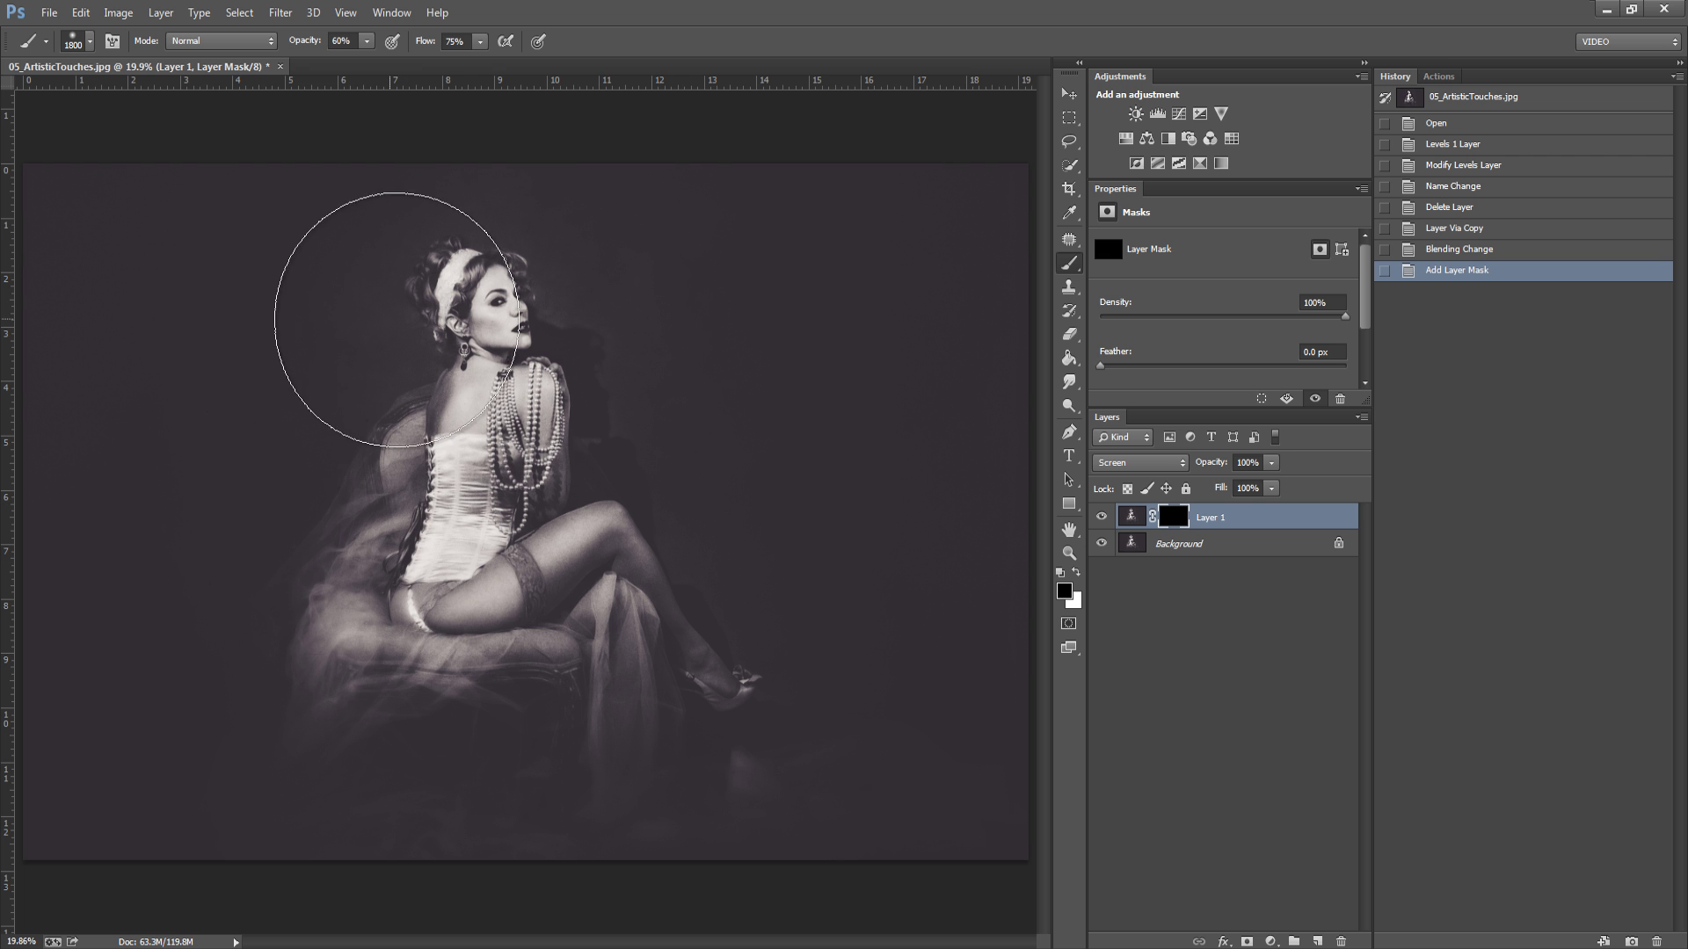
pyautogui.moveTo(475, 309)
pyautogui.mouseDown()
pyautogui.moveTo(465, 492)
pyautogui.moveTo(320, 565)
pyautogui.moveTo(387, 668)
pyautogui.mouseUp()
pyautogui.moveTo(386, 668)
pyautogui.mouseDown()
pyautogui.moveTo(451, 716)
pyautogui.moveTo(563, 703)
pyautogui.mouseUp()
pyautogui.moveTo(597, 616)
pyautogui.mouseDown()
pyautogui.moveTo(660, 739)
pyautogui.moveTo(746, 712)
pyautogui.moveTo(832, 652)
pyautogui.moveTo(742, 709)
pyautogui.moveTo(681, 674)
pyautogui.moveTo(664, 547)
pyautogui.mouseUp()
# Step: Paint white on the mask across the legs, chair and top-left of the photo
pyautogui.press('z')
pyautogui.click(539, 475)
pyautogui.click(539, 475)
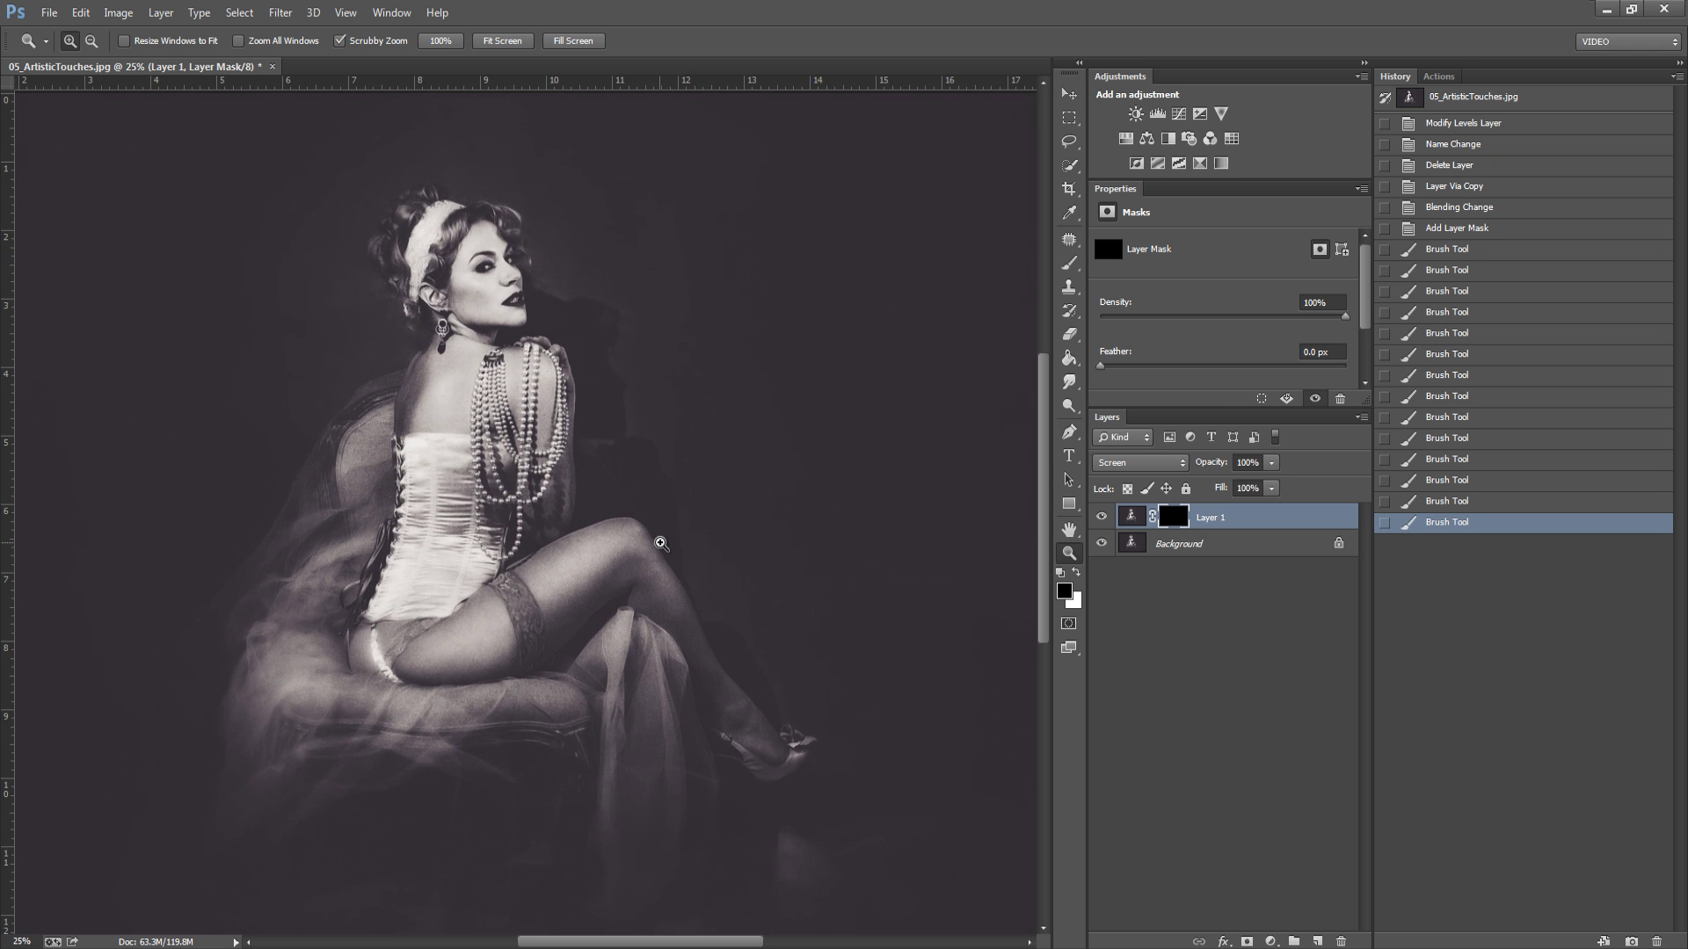
pyautogui.press('b')
pyautogui.press('x')
pyautogui.moveTo(800, 770)
pyautogui.mouseDown()
pyautogui.moveTo(699, 703)
pyautogui.moveTo(574, 561)
pyautogui.moveTo(445, 748)
pyautogui.moveTo(303, 689)
pyautogui.moveTo(318, 205)
pyautogui.moveTo(435, 147)
pyautogui.moveTo(256, 348)
pyautogui.moveTo(322, 417)
pyautogui.moveTo(562, 185)
pyautogui.moveTo(809, 275)
pyautogui.moveTo(962, 449)
pyautogui.moveTo(790, 598)
pyautogui.moveTo(573, 638)
pyautogui.mouseUp()
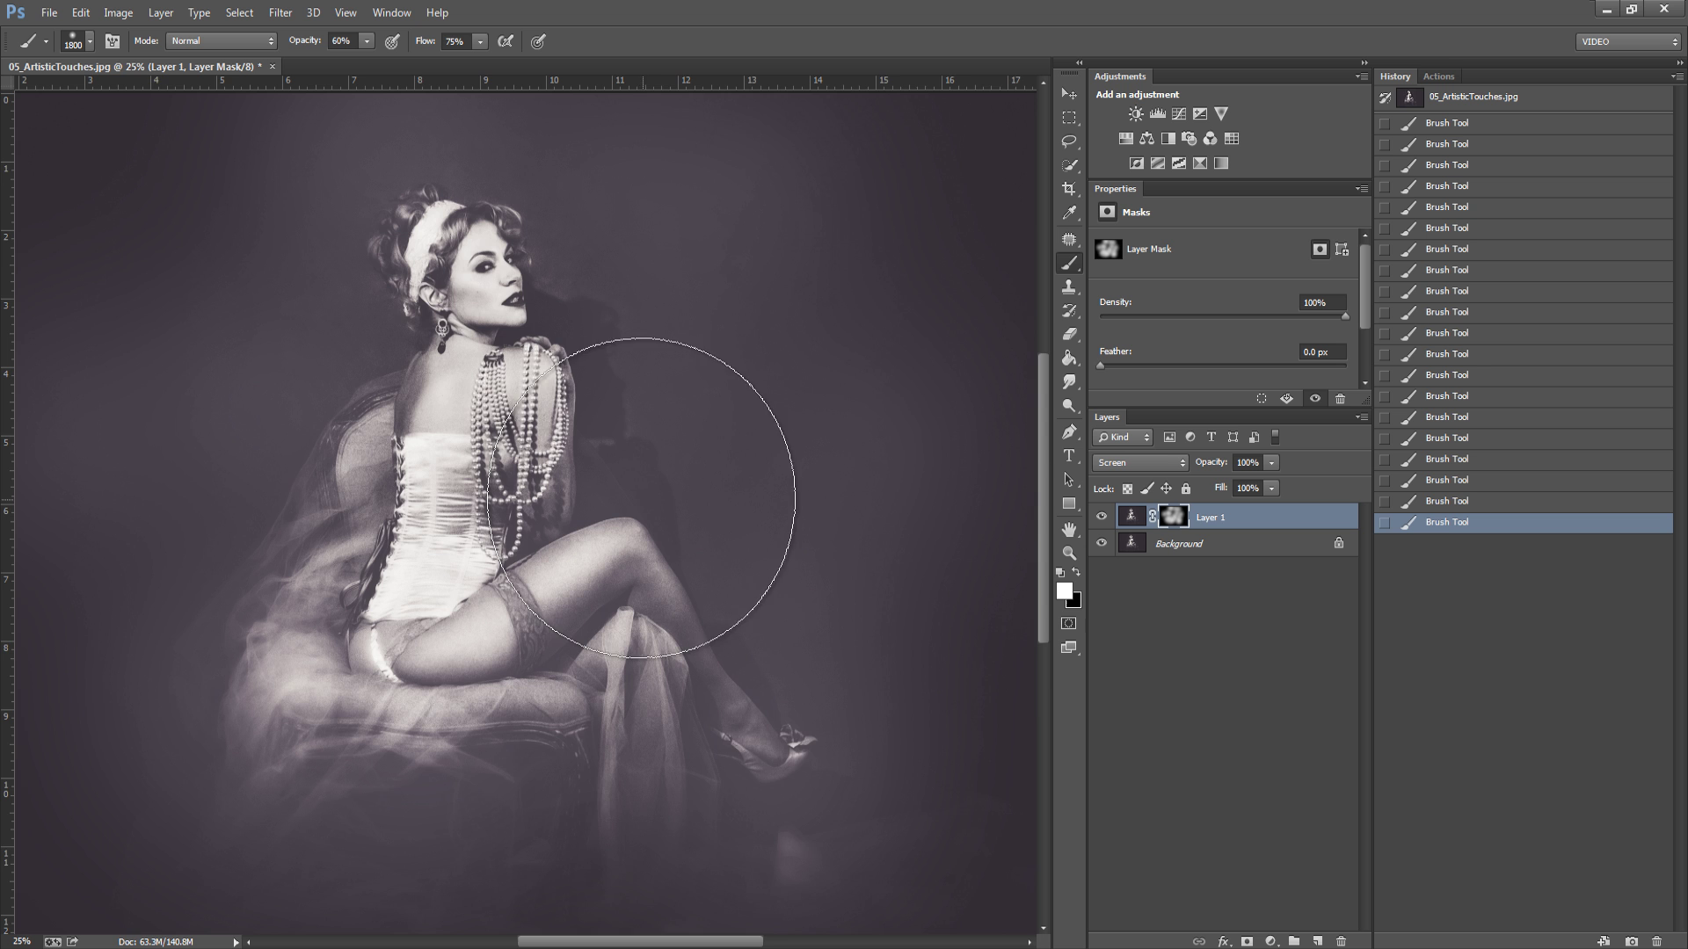
pyautogui.hotkey('ctrl', '0')
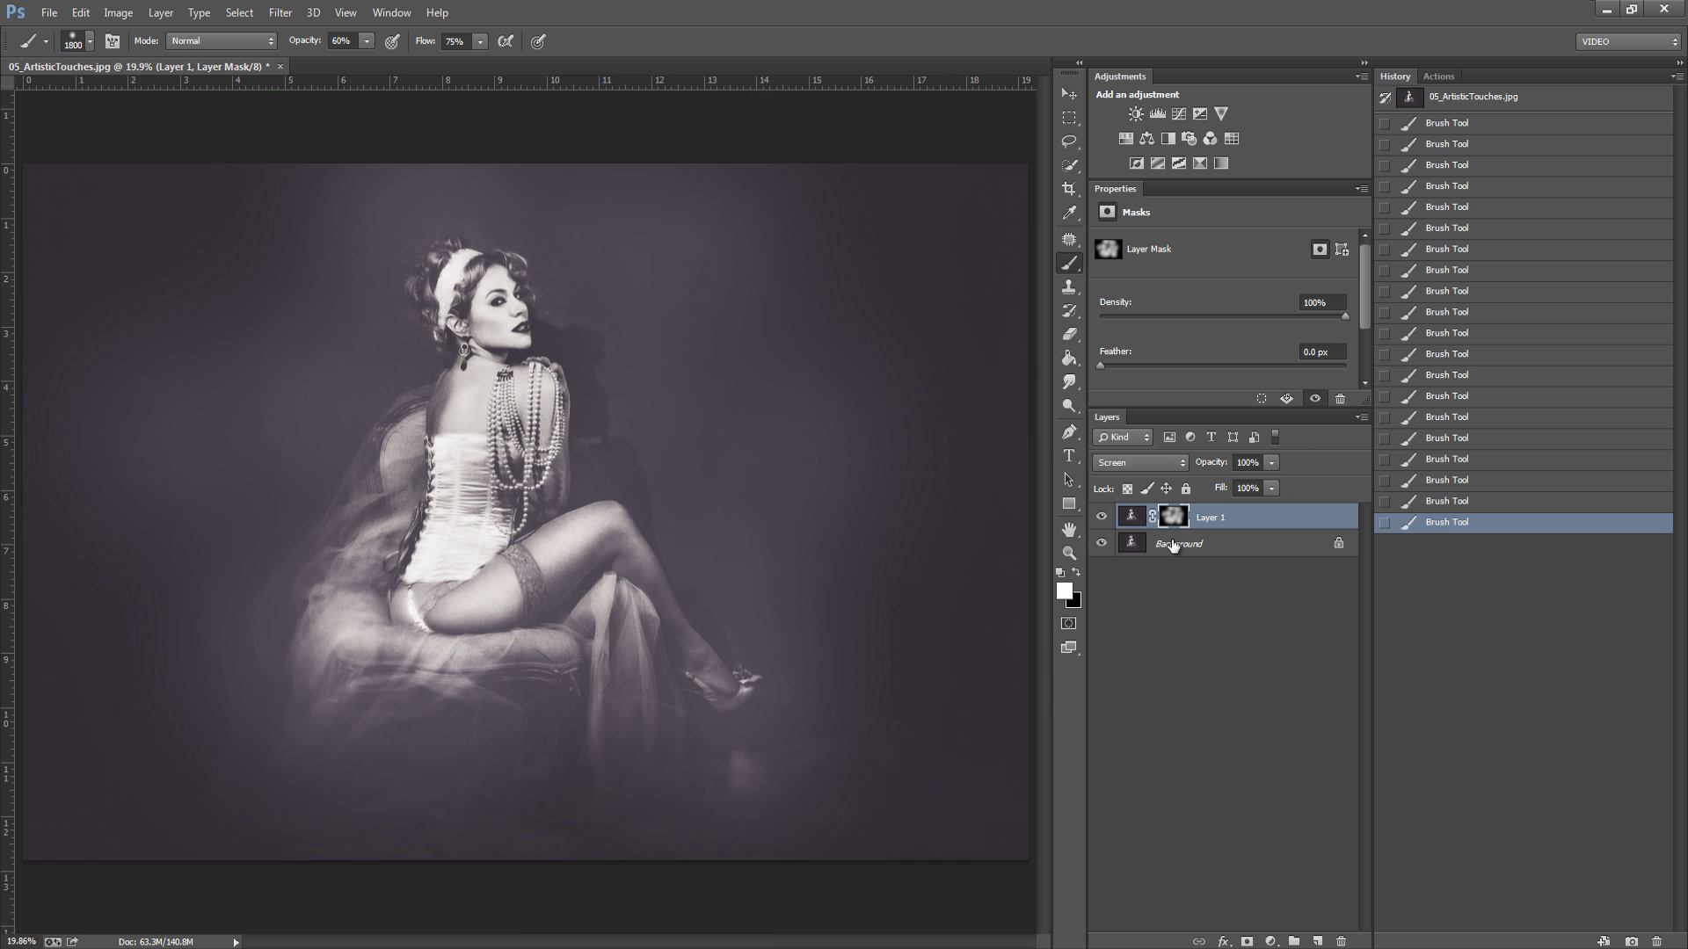
# Step: Merge visible, copy to a new layer, apply Add Noise grain, and merge it back
pyautogui.hotkey('ctrl', 'shift', 'e')
pyautogui.hotkey('ctrl', 'j')
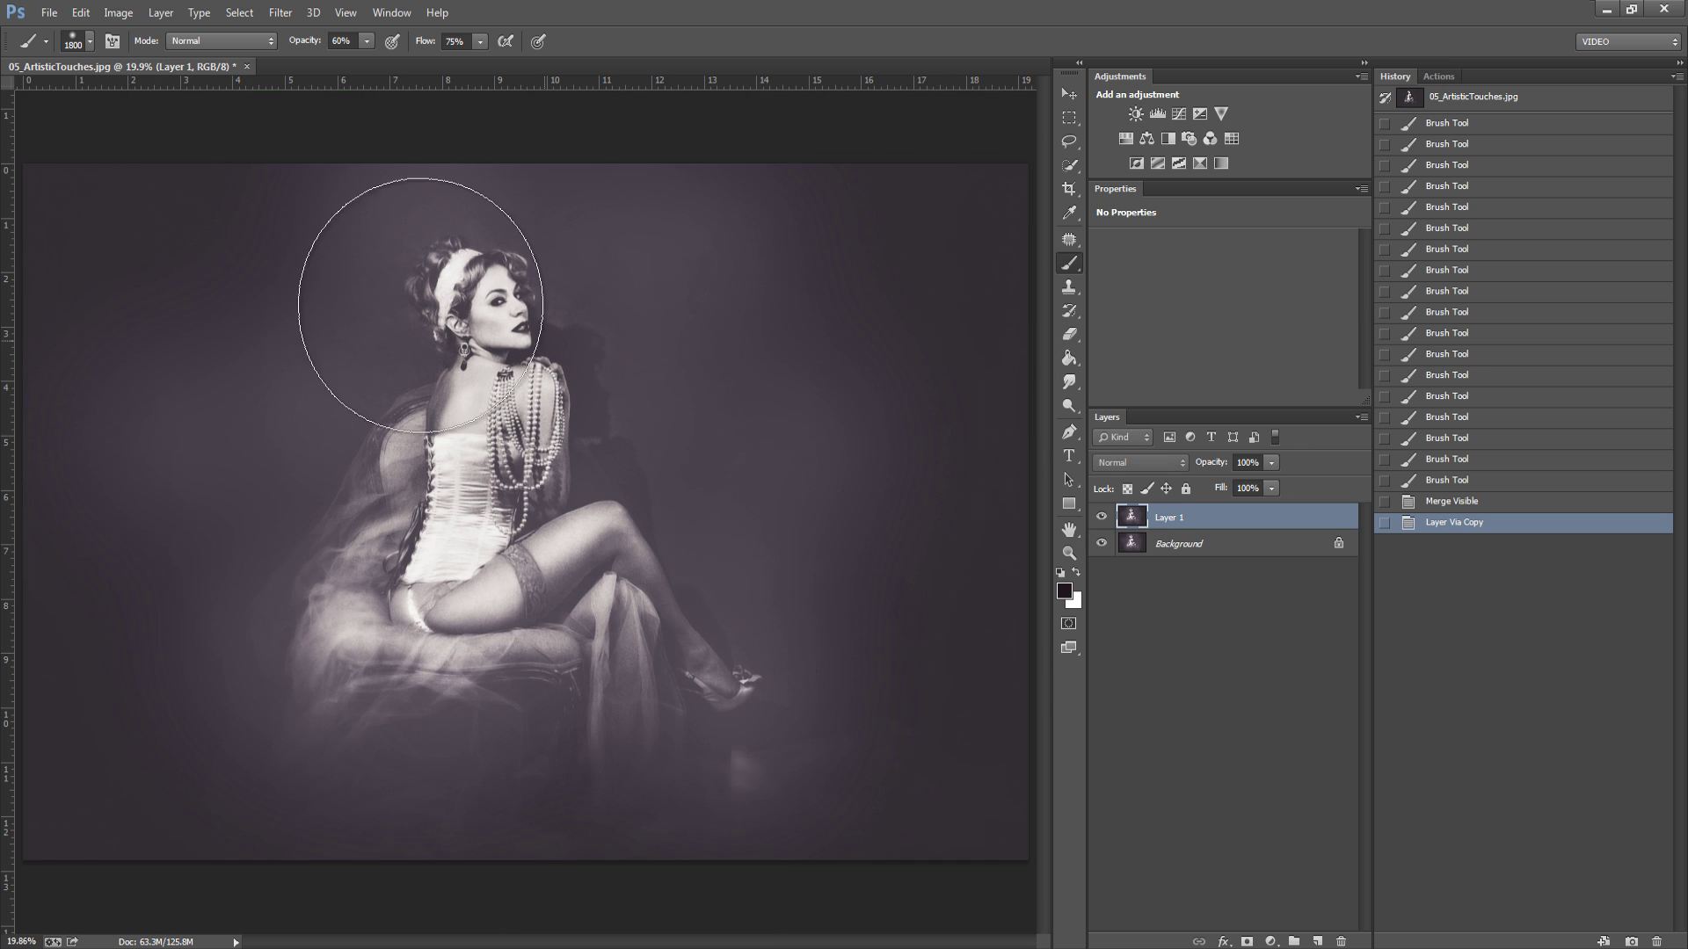
pyautogui.click(289, 12)
pyautogui.moveTo(298, 239)
pyautogui.click(204, 248)
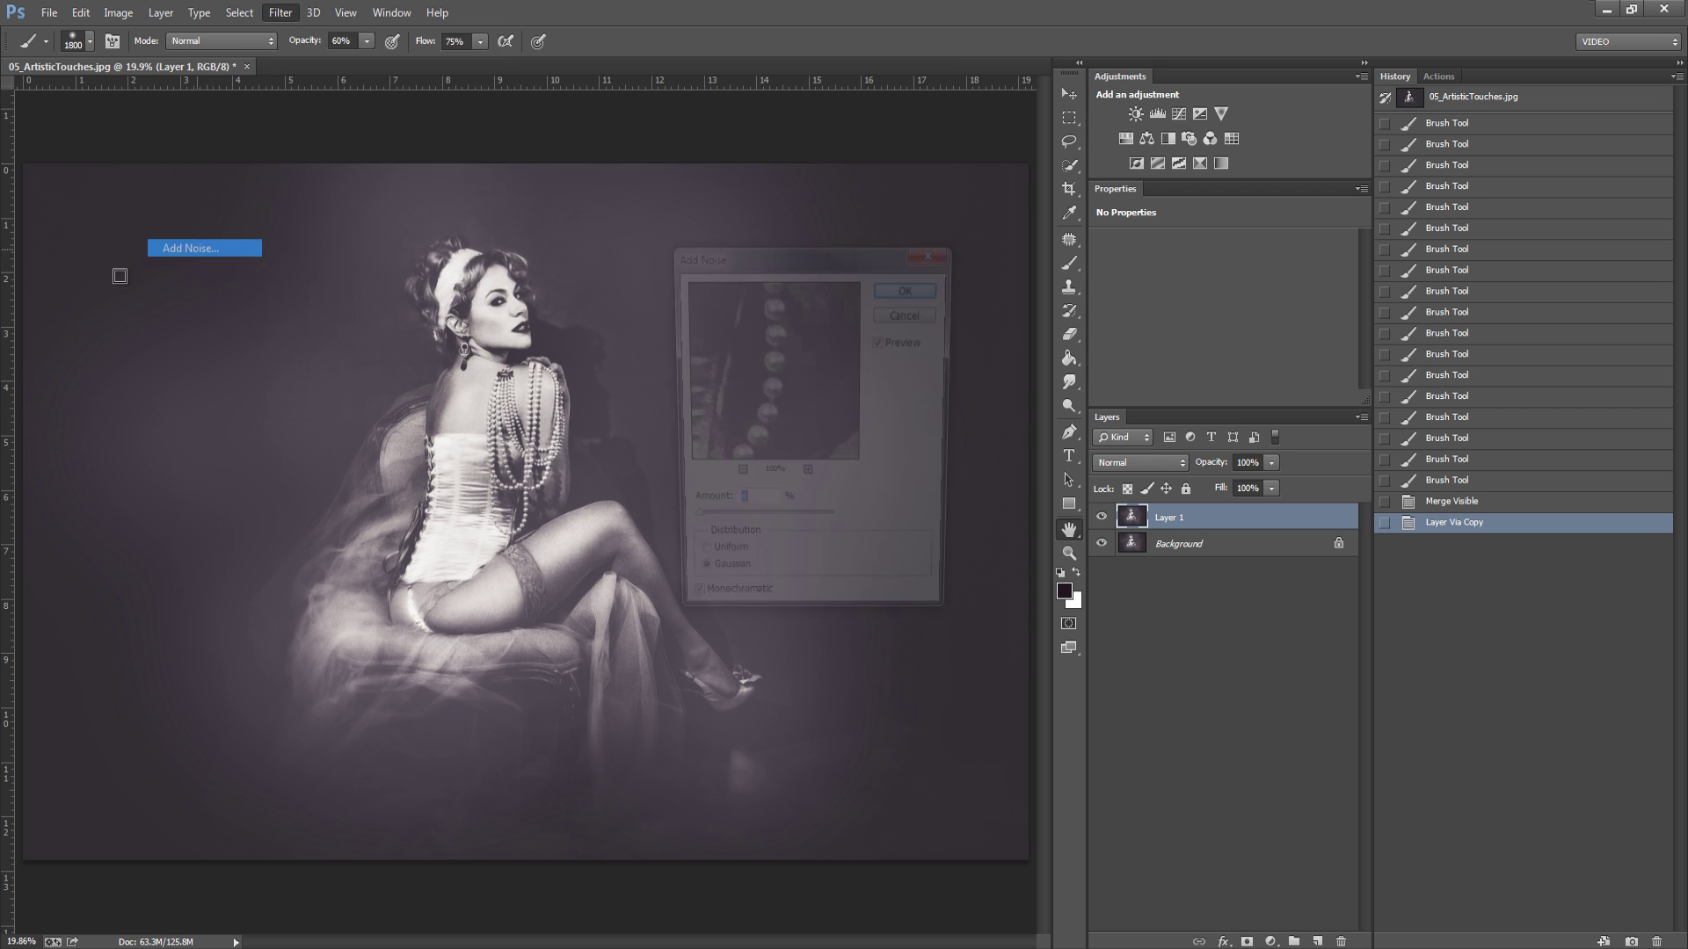
pyautogui.press('Return')
pyautogui.press('b')
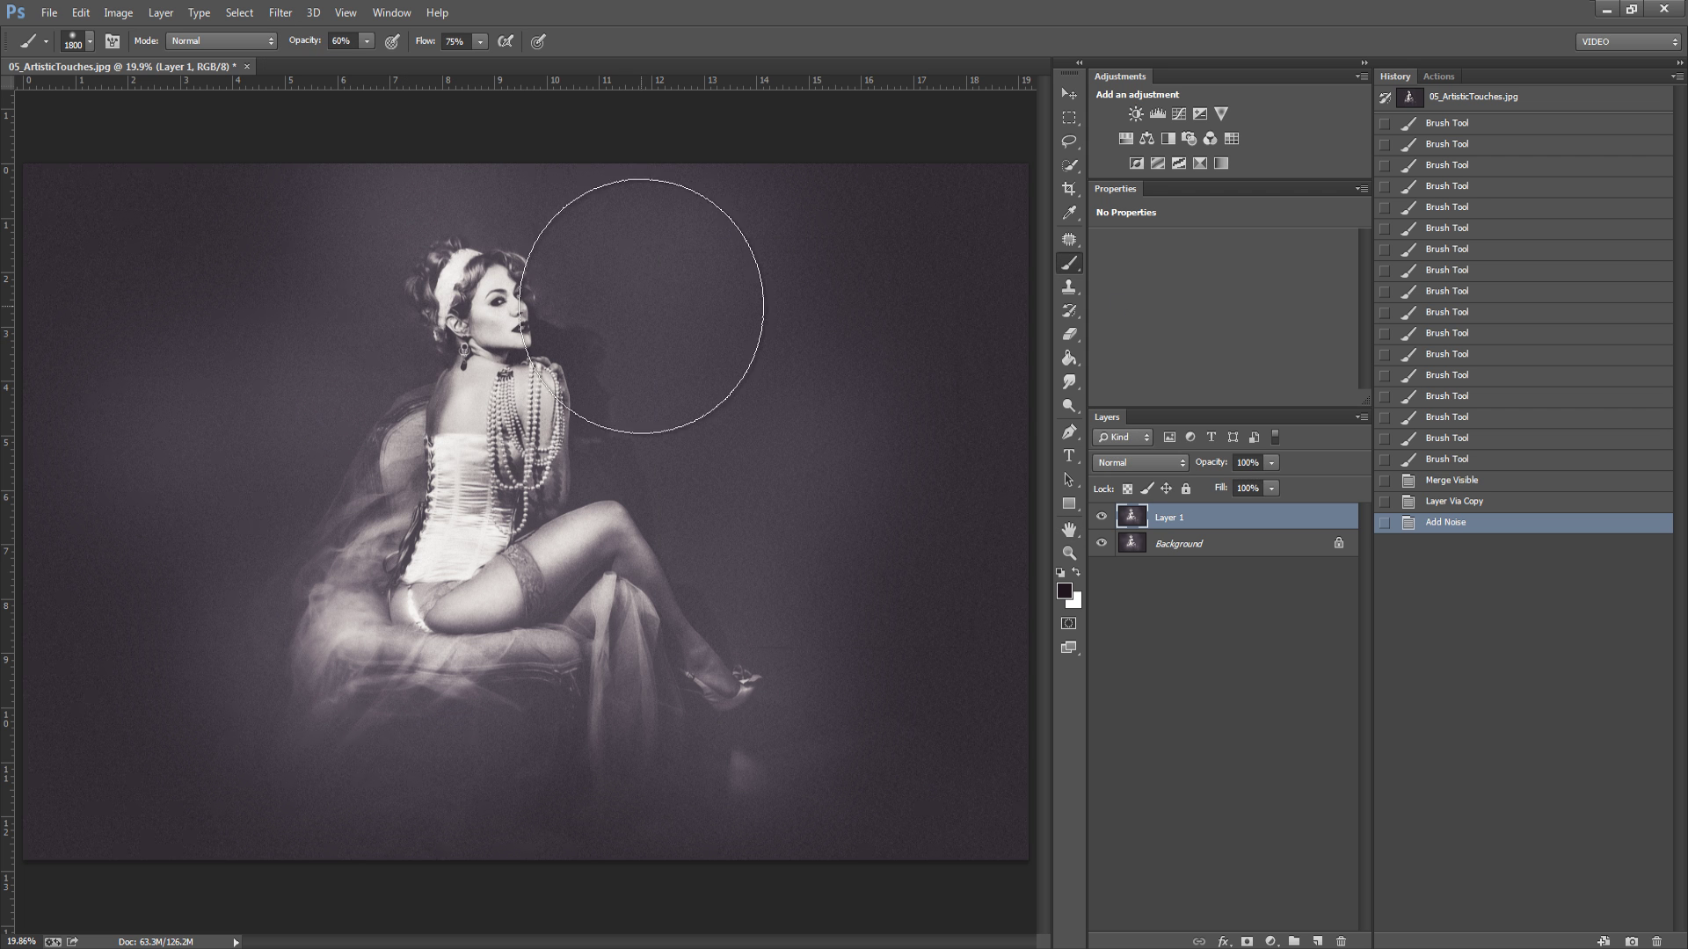
pyautogui.hotkey('ctrl', 'shift', 'e')
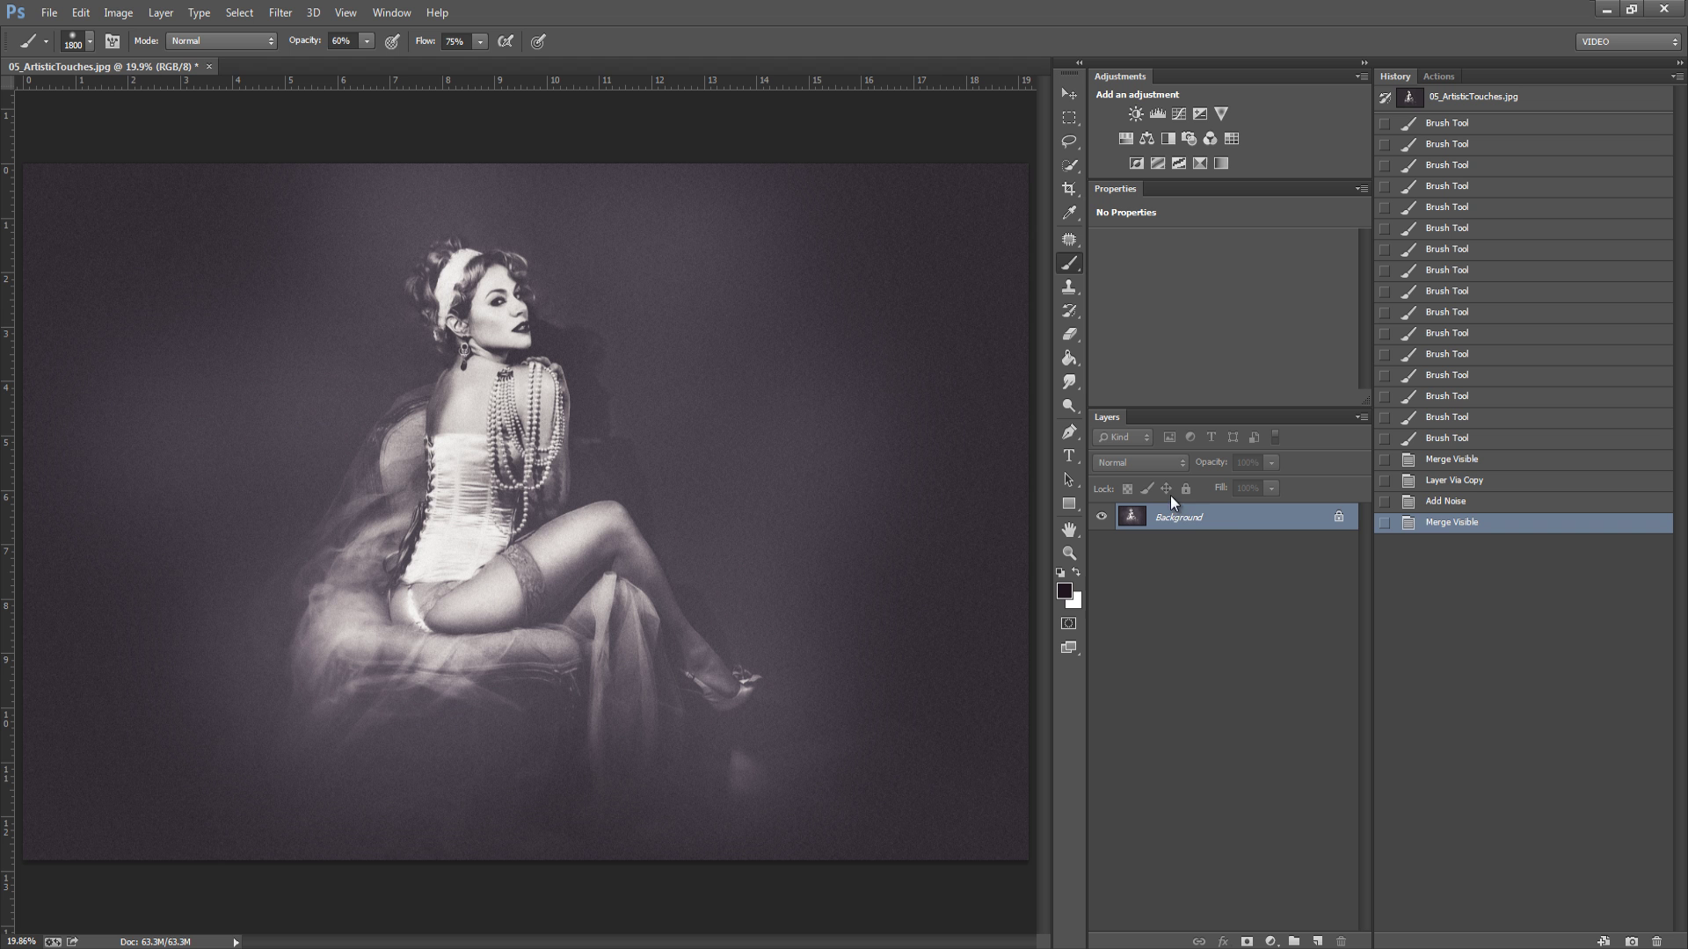
# Step: On a new layer, select the 314 grunge brush preset enlarged to about 1100 px
pyautogui.click(1319, 941)
pyautogui.click(89, 42)
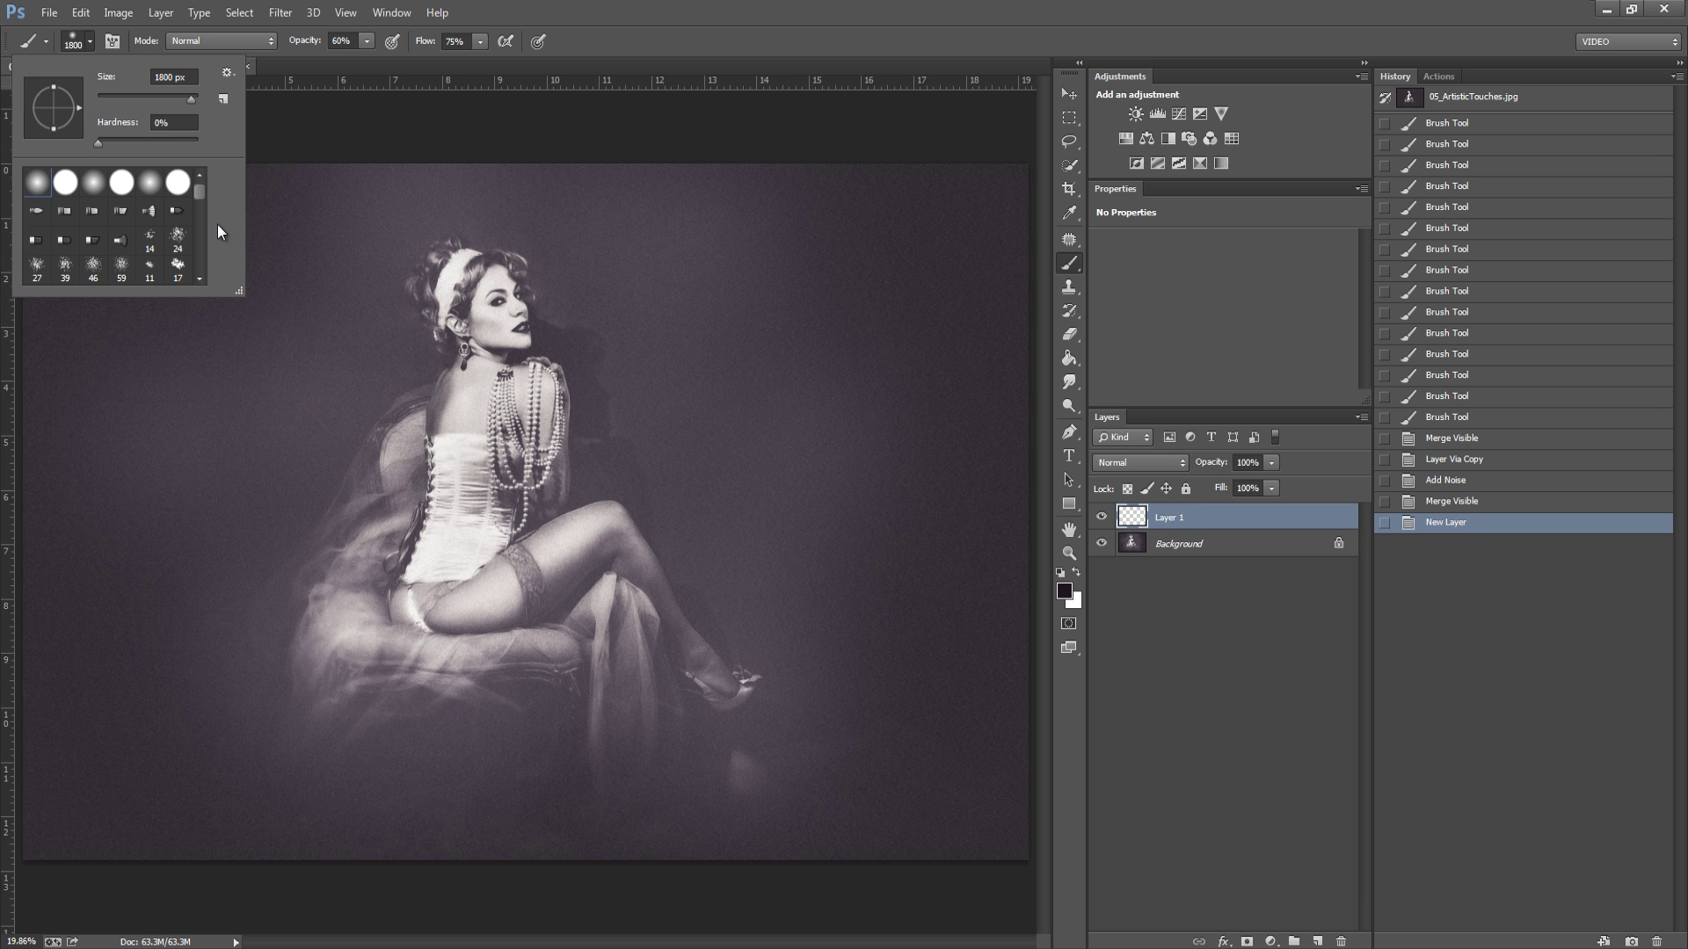
pyautogui.scroll(-3, 202, 261)
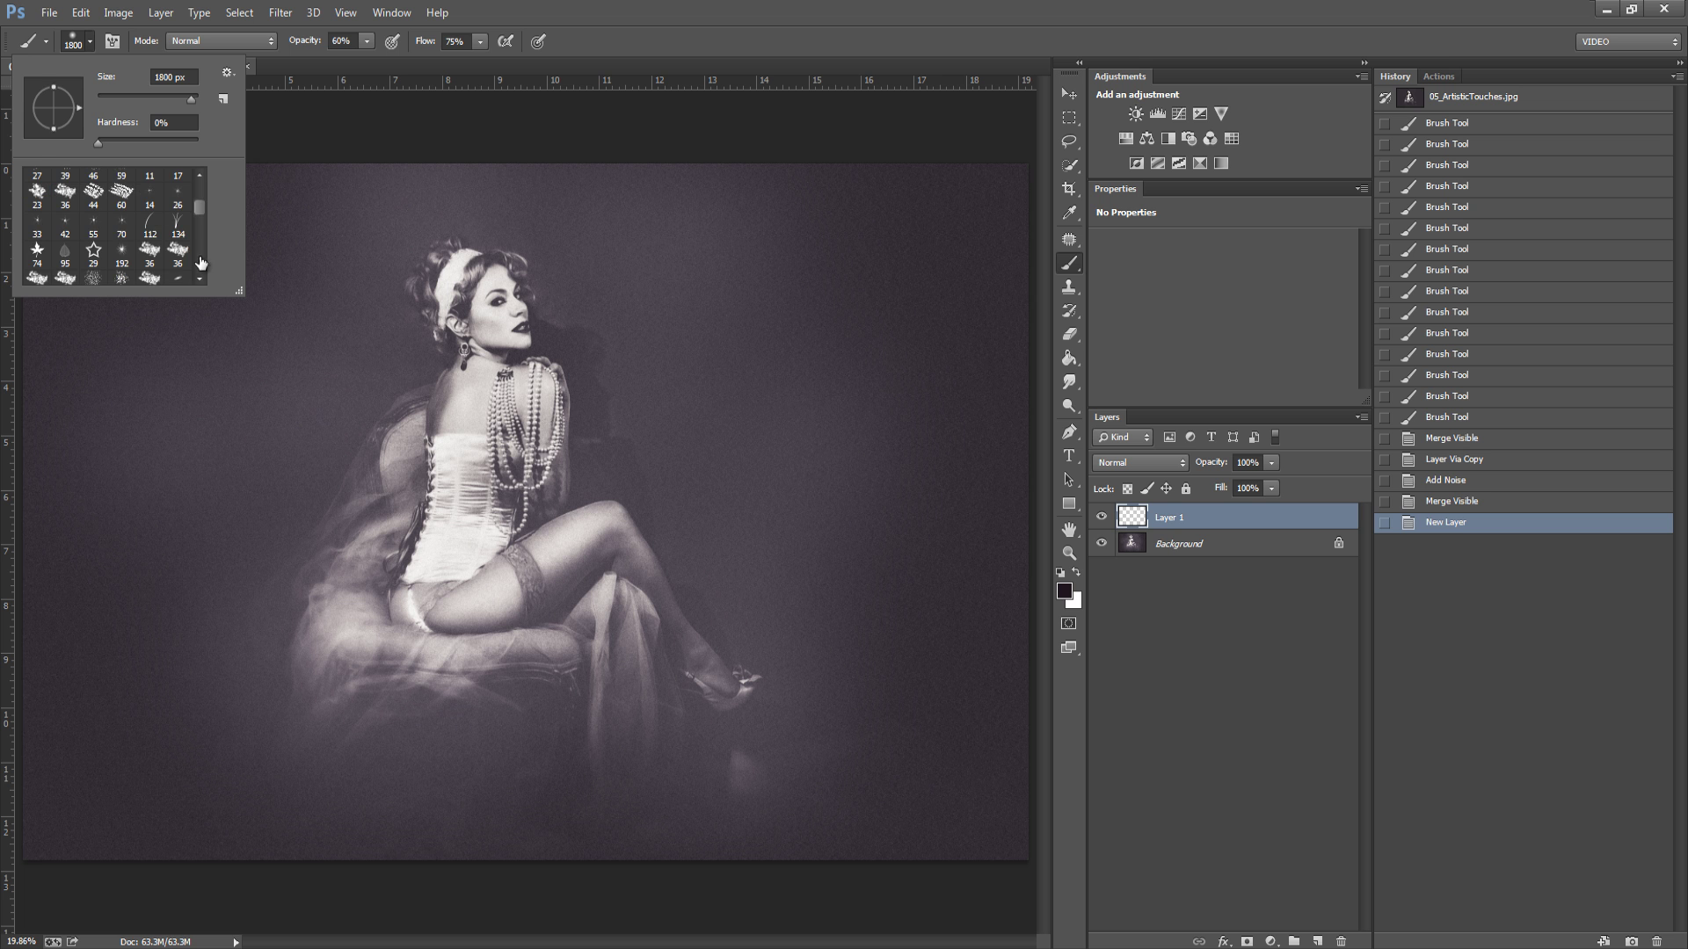
pyautogui.scroll(-3, 202, 278)
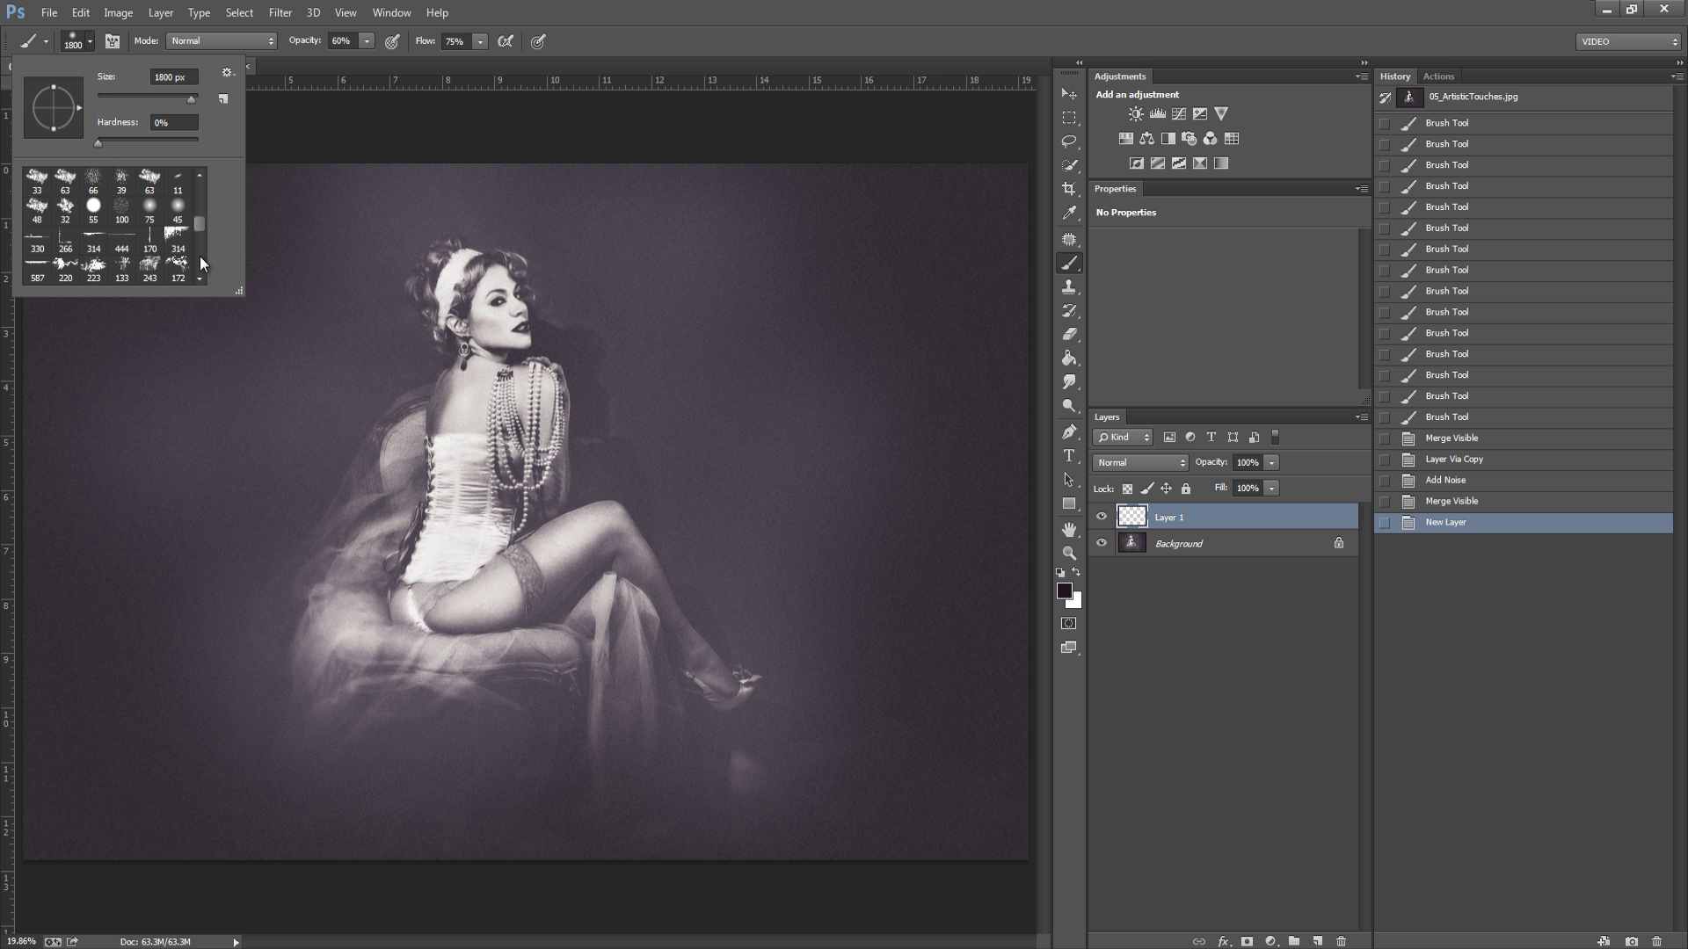
pyautogui.click(65, 268)
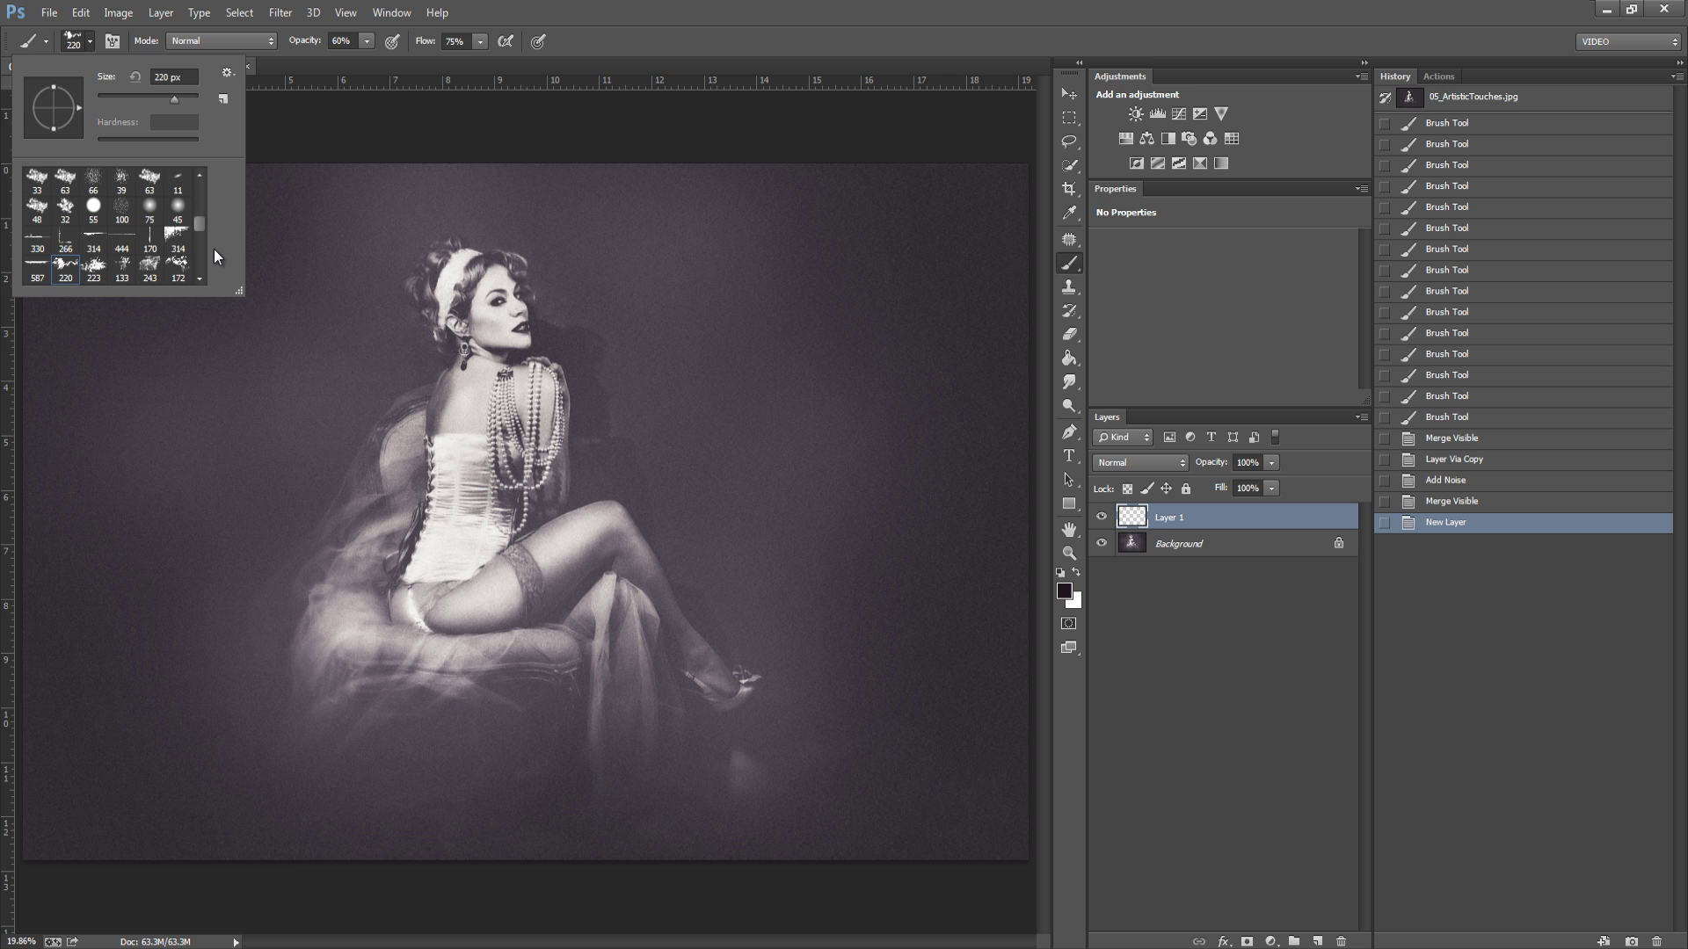
pyautogui.click(178, 239)
pyautogui.click(348, 166)
pyautogui.press(']')
pyautogui.press(']')
pyautogui.press(']')
pyautogui.press(']')
pyautogui.press(']')
pyautogui.press(']')
pyautogui.press(']')
pyautogui.press(']')
pyautogui.press(']')
pyautogui.press(']')
pyautogui.press(']')
pyautogui.press(']')
pyautogui.press(']')
pyautogui.press(']')
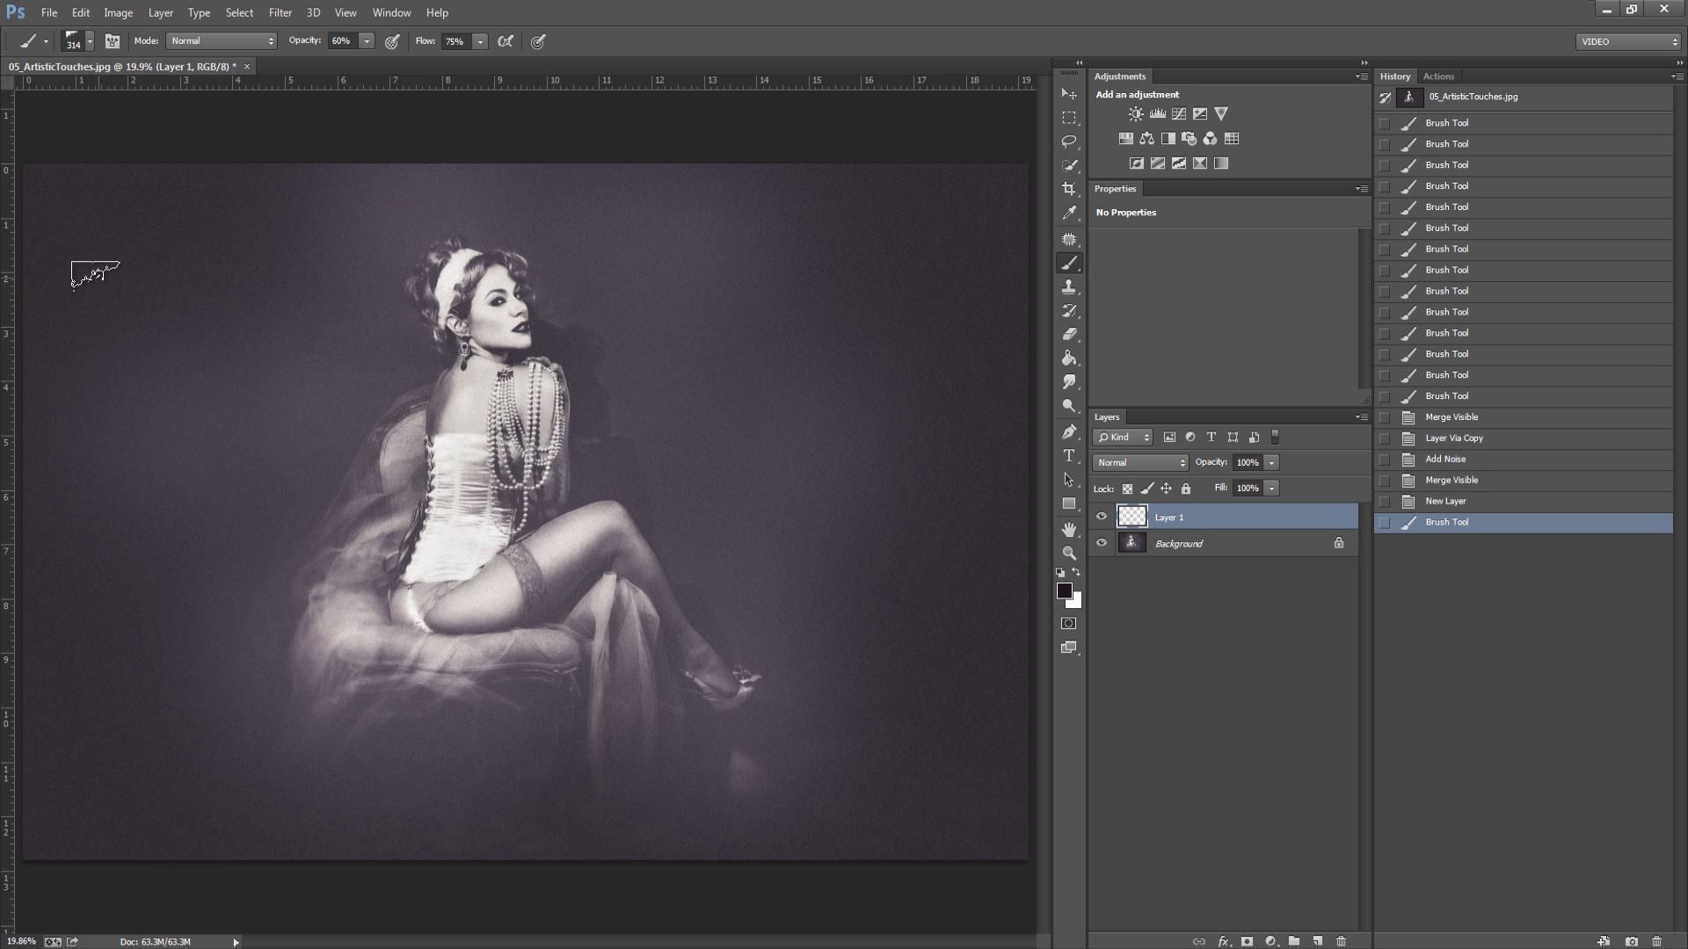
# Step: Stamp the dark ornament repeatedly into the photo's top-left corner
pyautogui.click(117, 222)
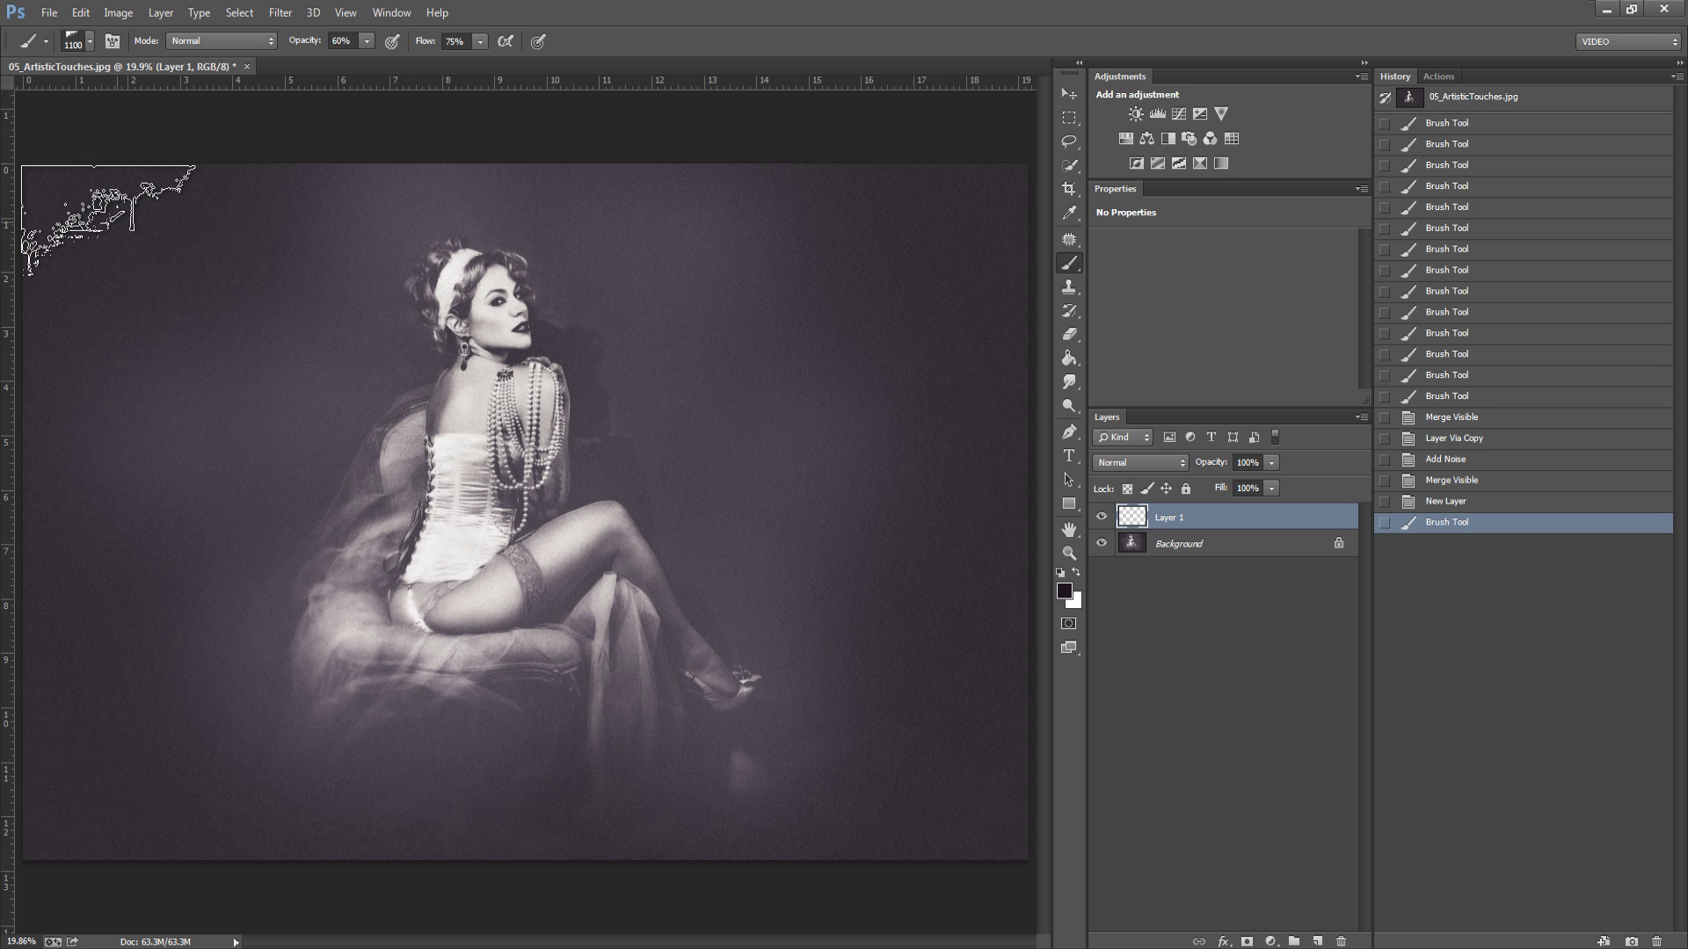
pyautogui.click(113, 220)
pyautogui.click(112, 219)
pyautogui.click(112, 219)
pyautogui.click(112, 219)
pyautogui.click(112, 218)
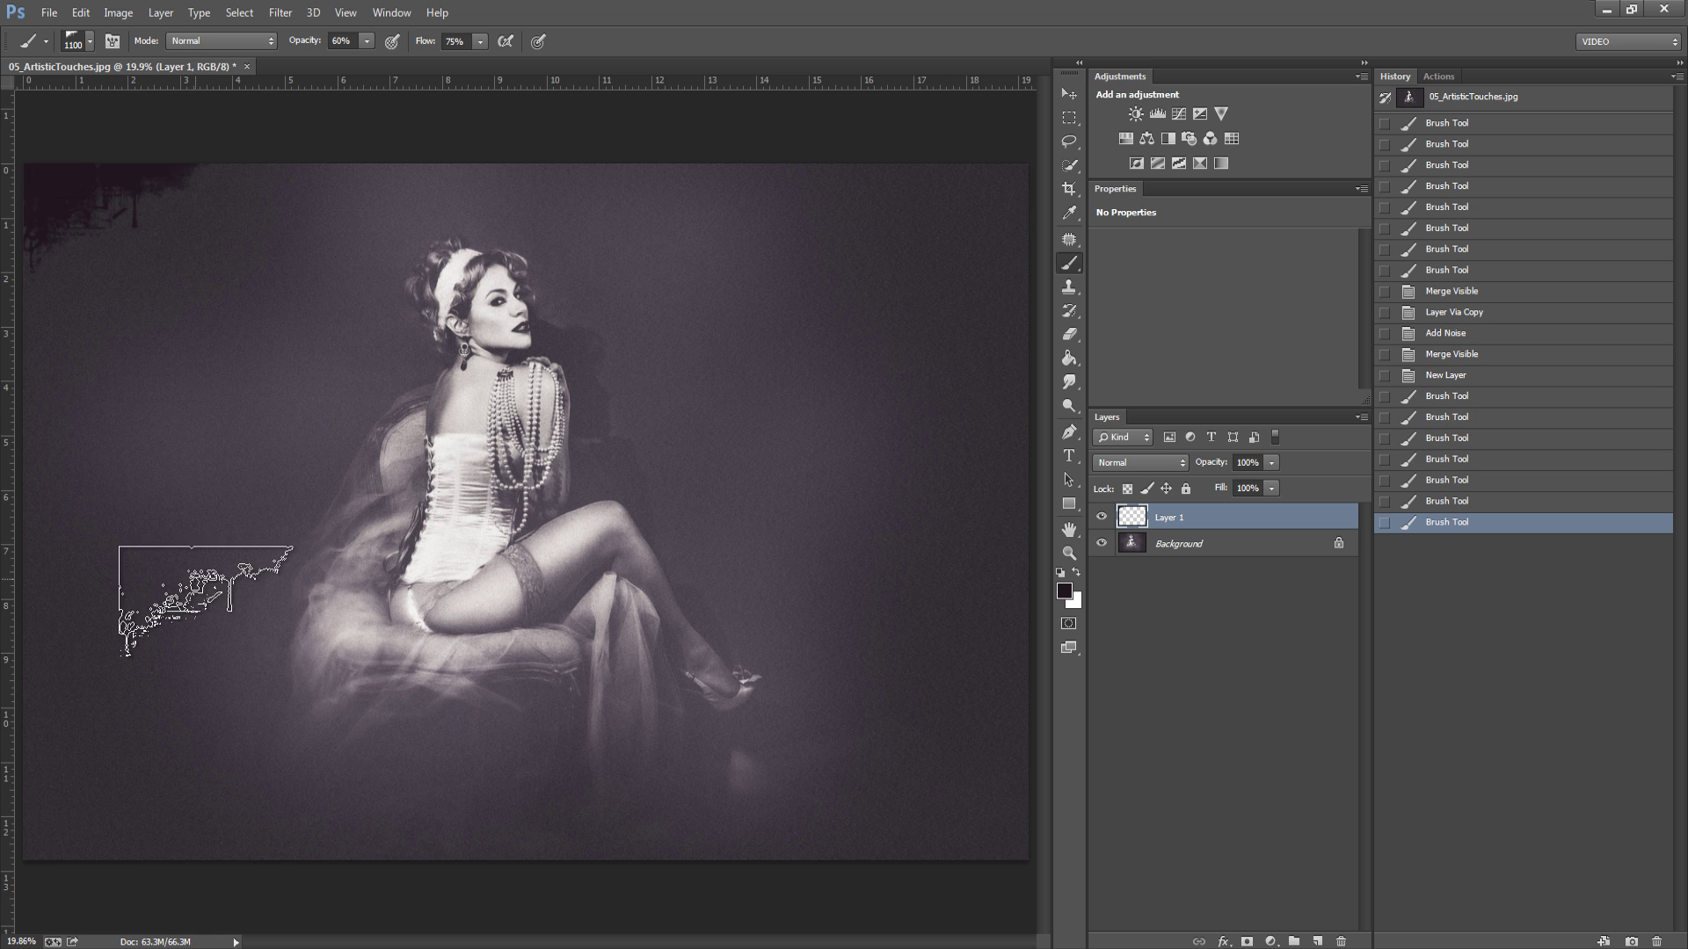
# Step: Place duplicated, flipped ornament copies in the bottom-left and bottom-right corners
pyautogui.hotkey('ctrl', 'j')
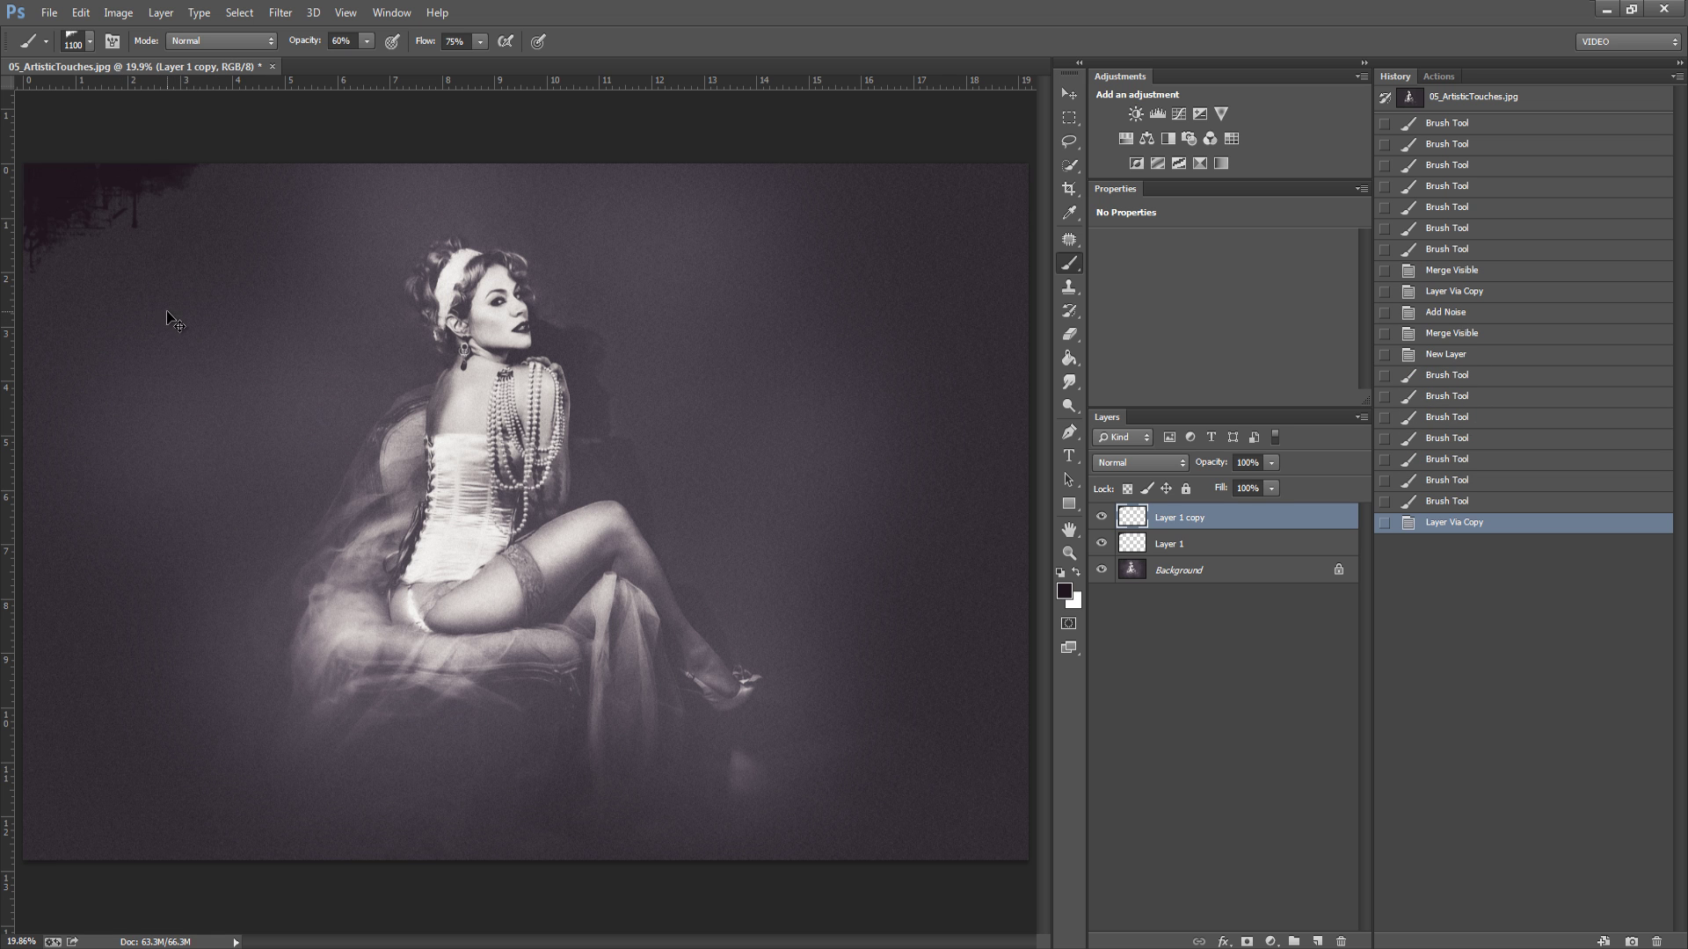
pyautogui.hotkey('ctrl', 't')
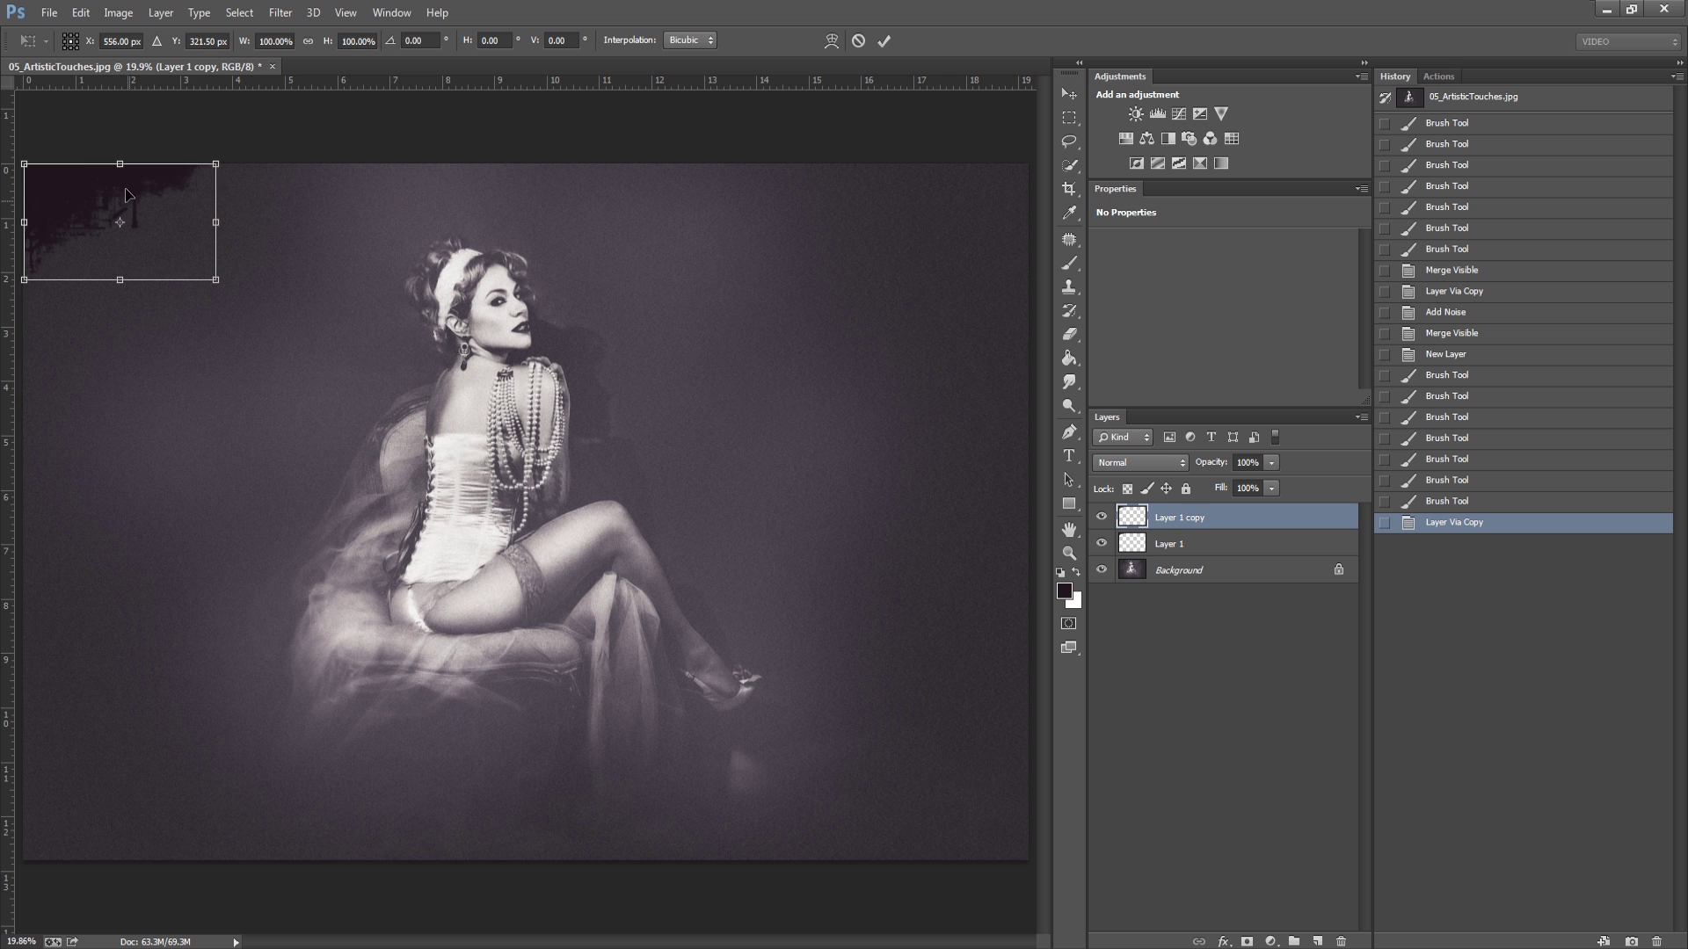
pyautogui.moveTo(128, 195)
pyautogui.mouseDown()
pyautogui.moveTo(102, 407)
pyautogui.moveTo(101, 818)
pyautogui.mouseUp()
pyautogui.press('Return')
pyautogui.hotkey('ctrl', 'j')
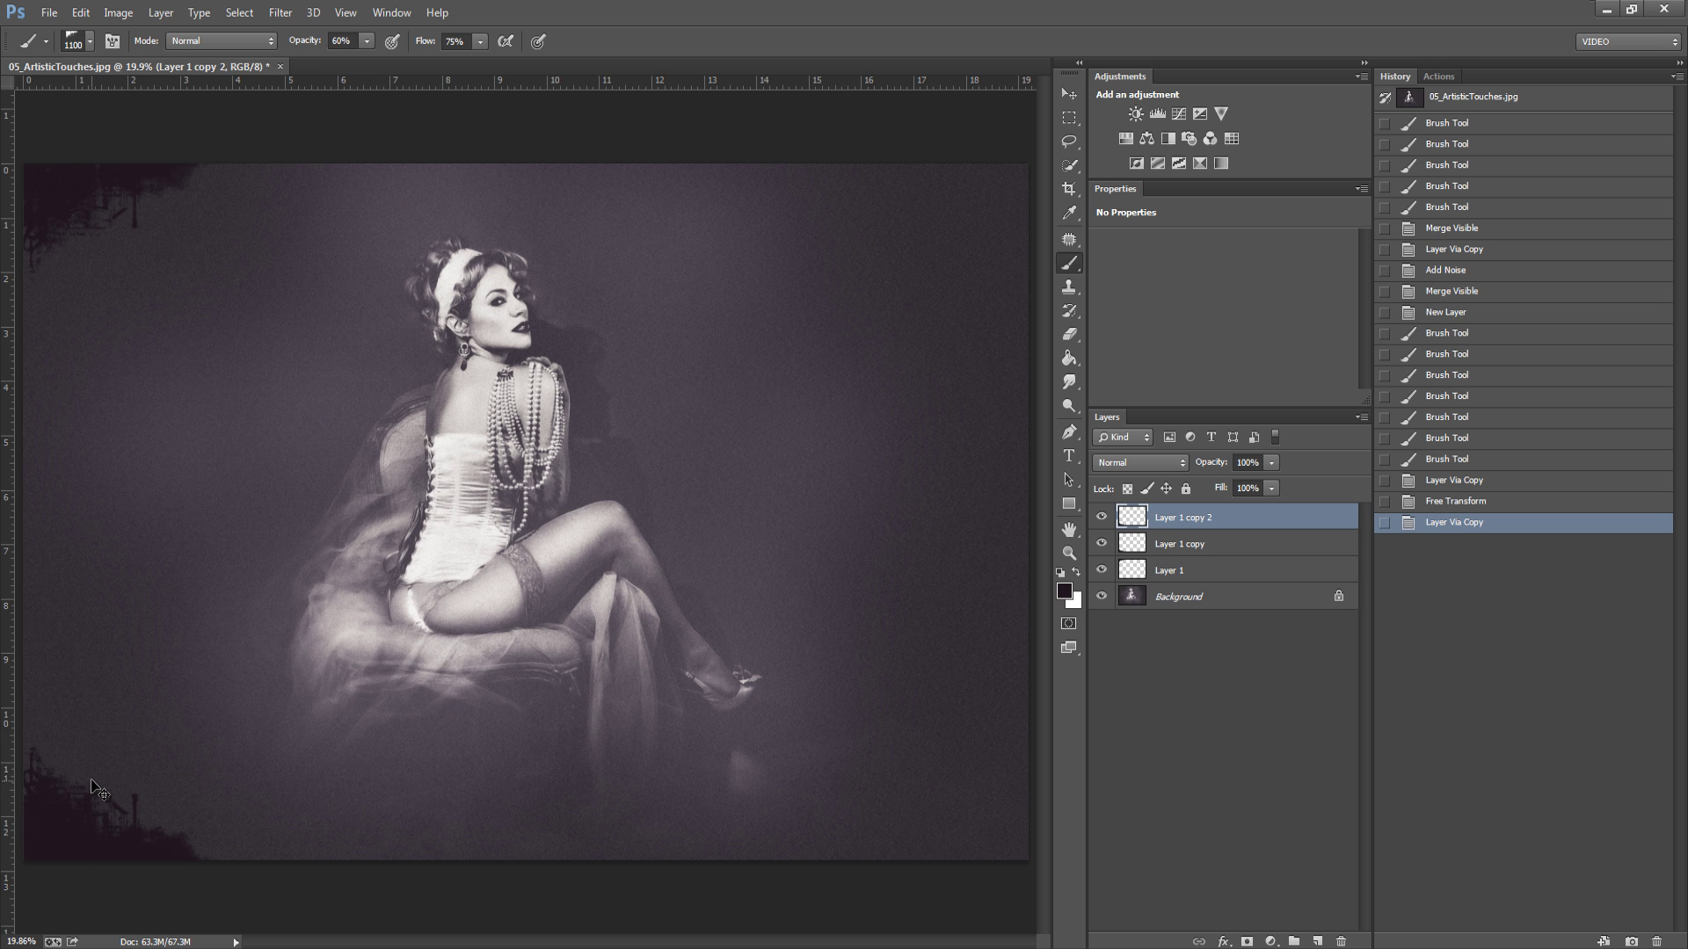
pyautogui.hotkey('ctrl', 't')
pyautogui.moveTo(24, 805); pyautogui.dragTo(997, 820)
pyautogui.press('Return')
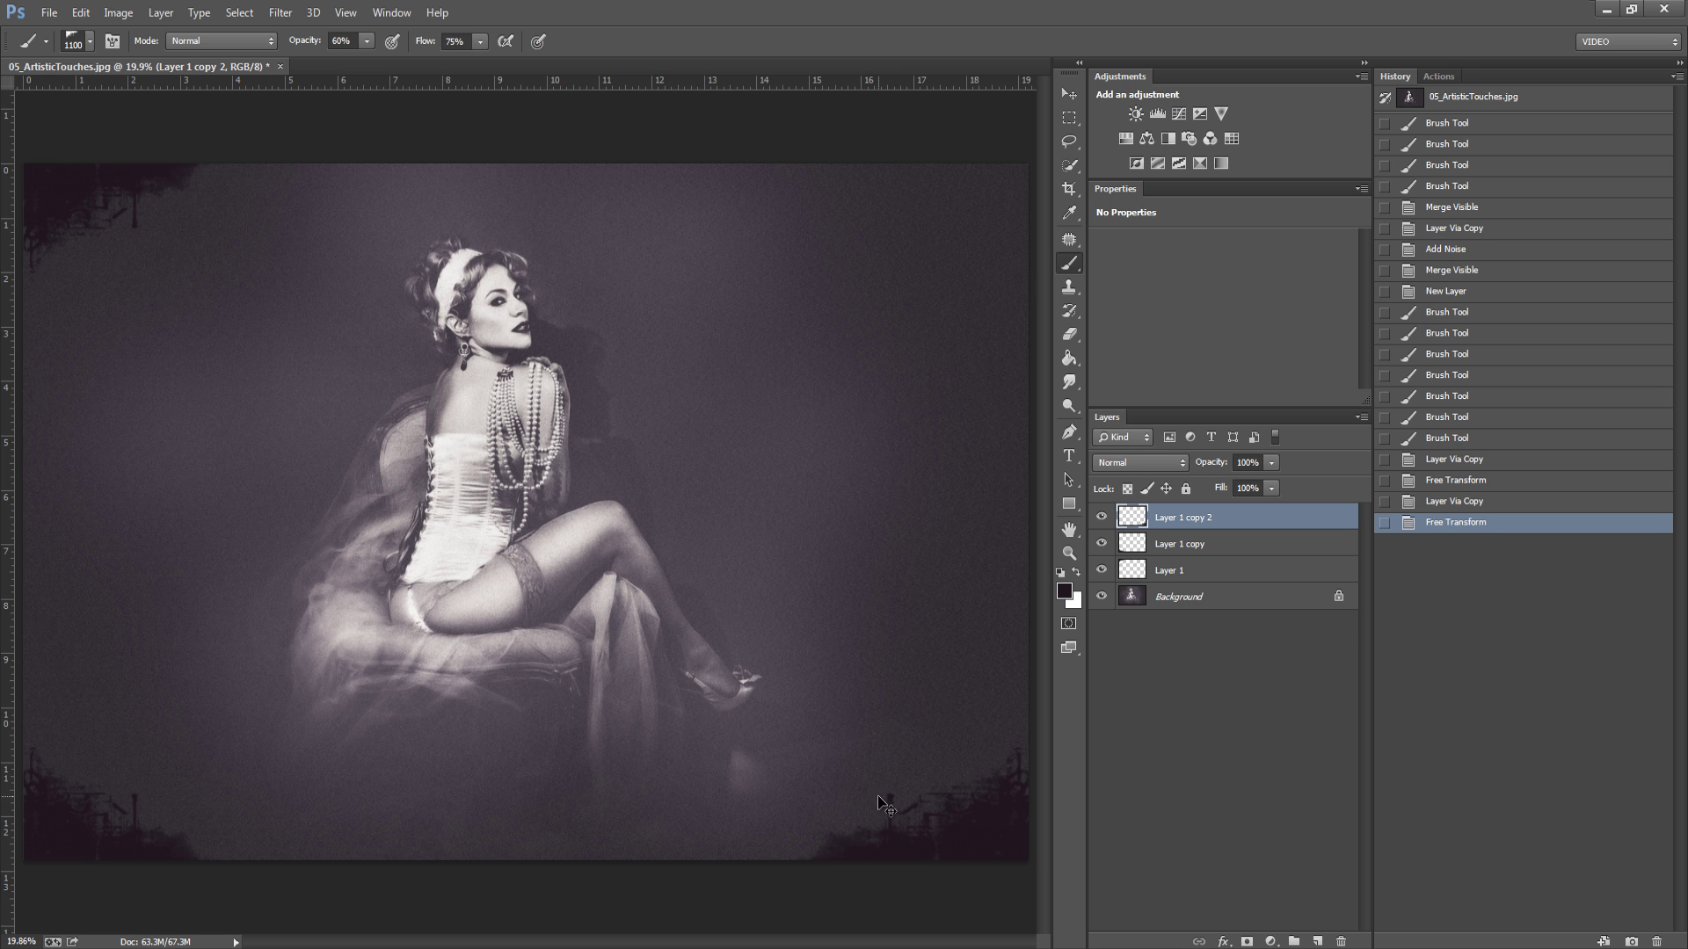
# Step: Flip a third copy into the top-right corner and merge the ornaments down
pyautogui.hotkey('ctrl', 'j')
pyautogui.hotkey('ctrl', 't')
pyautogui.moveTo(909, 854)
pyautogui.mouseDown()
pyautogui.moveTo(913, 196)
pyautogui.moveTo(951, 213)
pyautogui.mouseUp()
pyautogui.press('Return')
pyautogui.press('b')
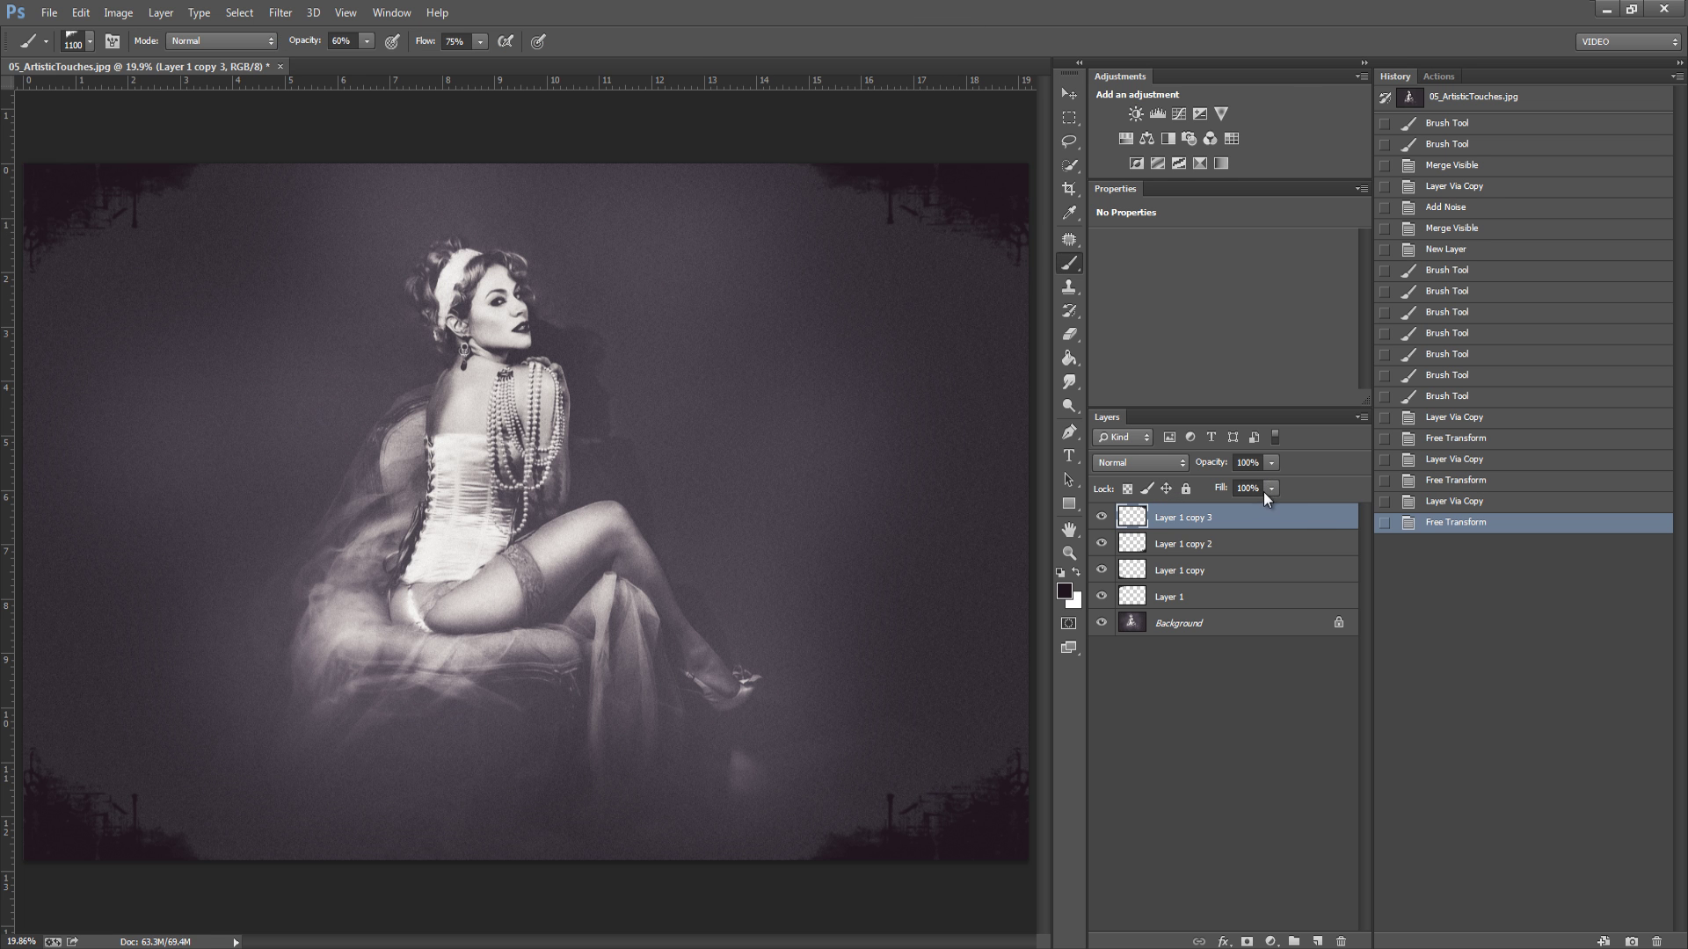
pyautogui.hotkey('ctrl', 'e')
pyautogui.hotkey('ctrl', 'e')
pyautogui.hotkey('ctrl', 'e')
pyautogui.hotkey('ctrl', 'e')
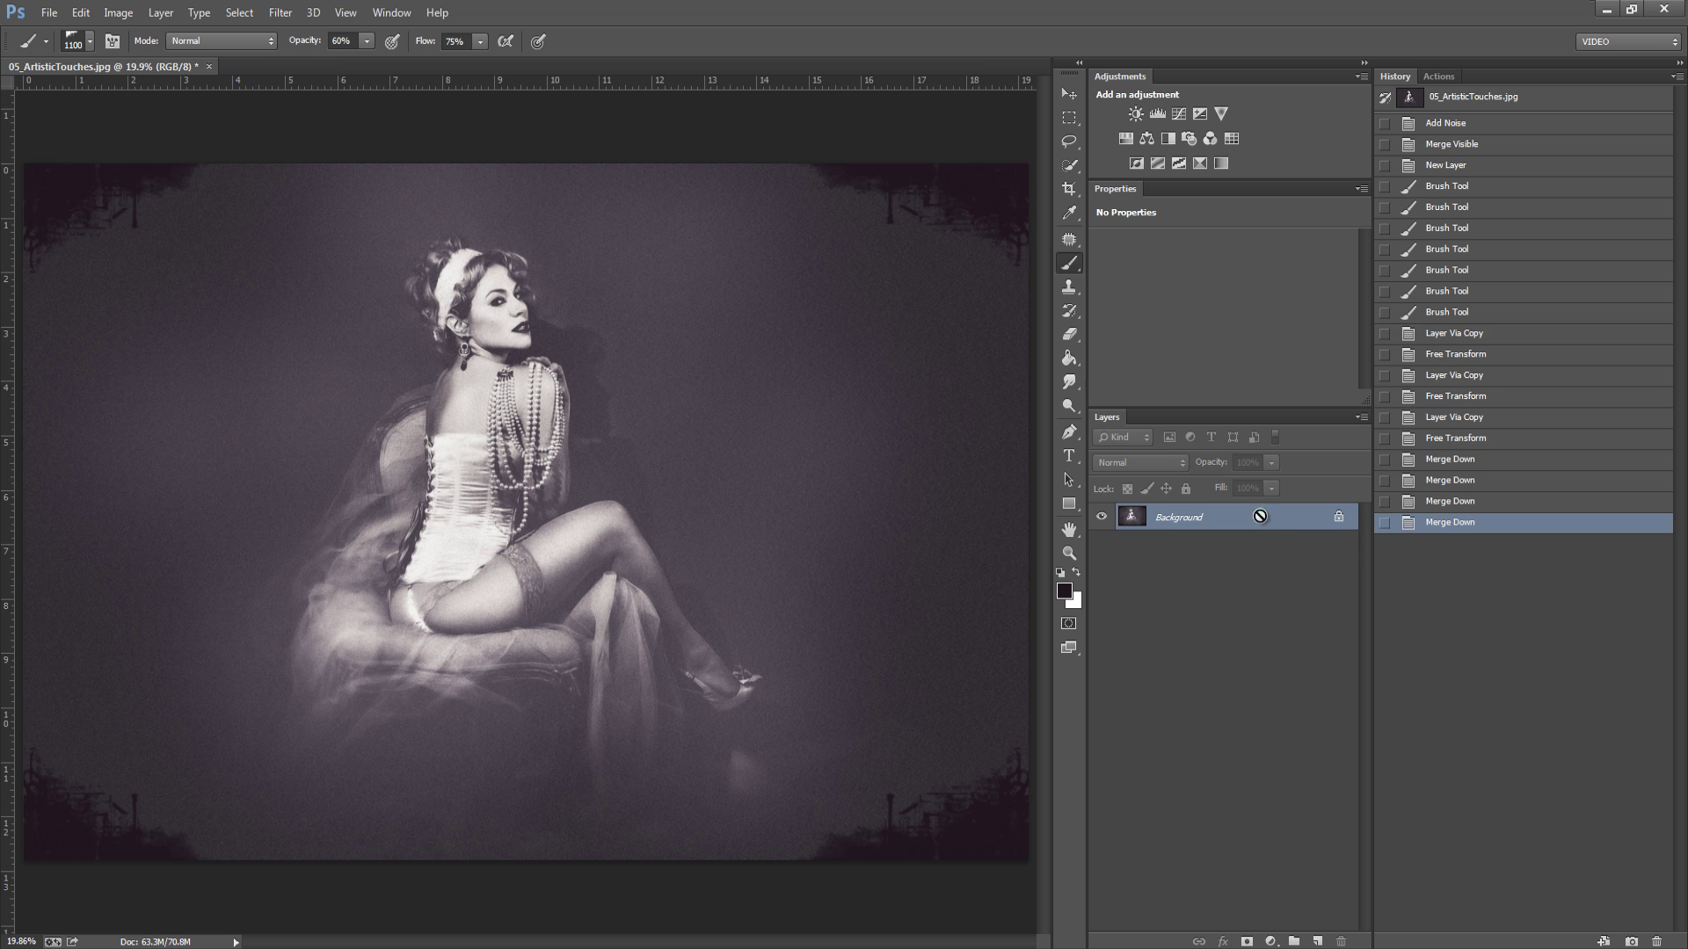
# Step: Save the document, duplicate the image onto a new layer, and merge visible
pyautogui.hotkey('ctrl', 's')
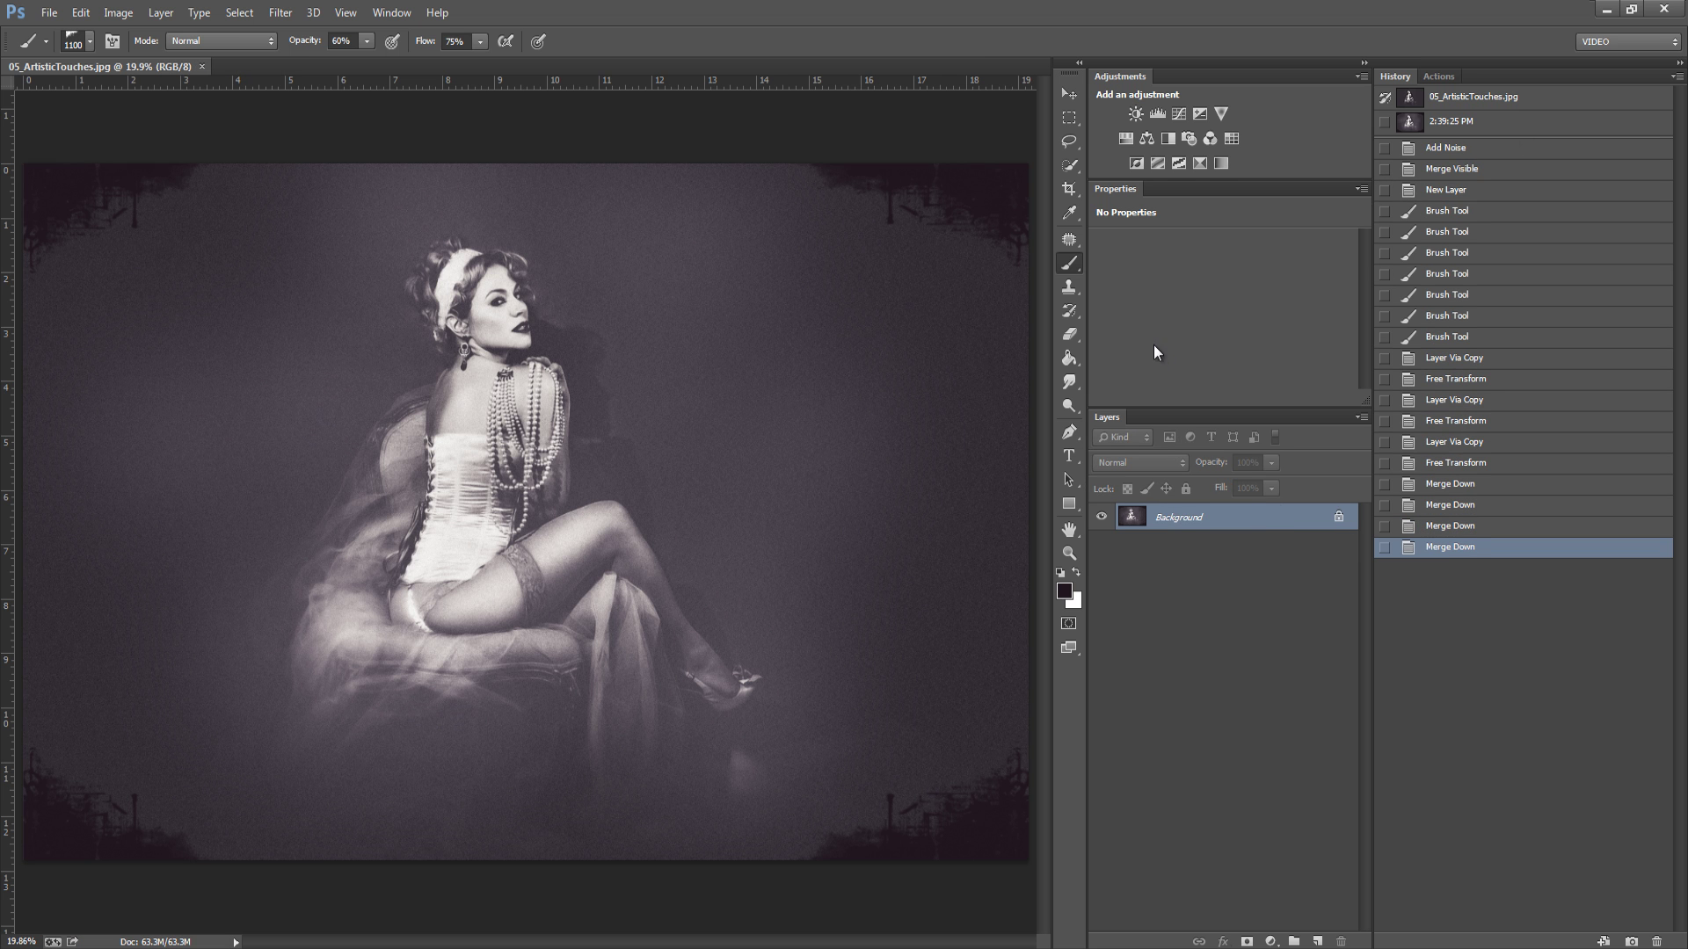
pyautogui.hotkey('ctrl', 'j')
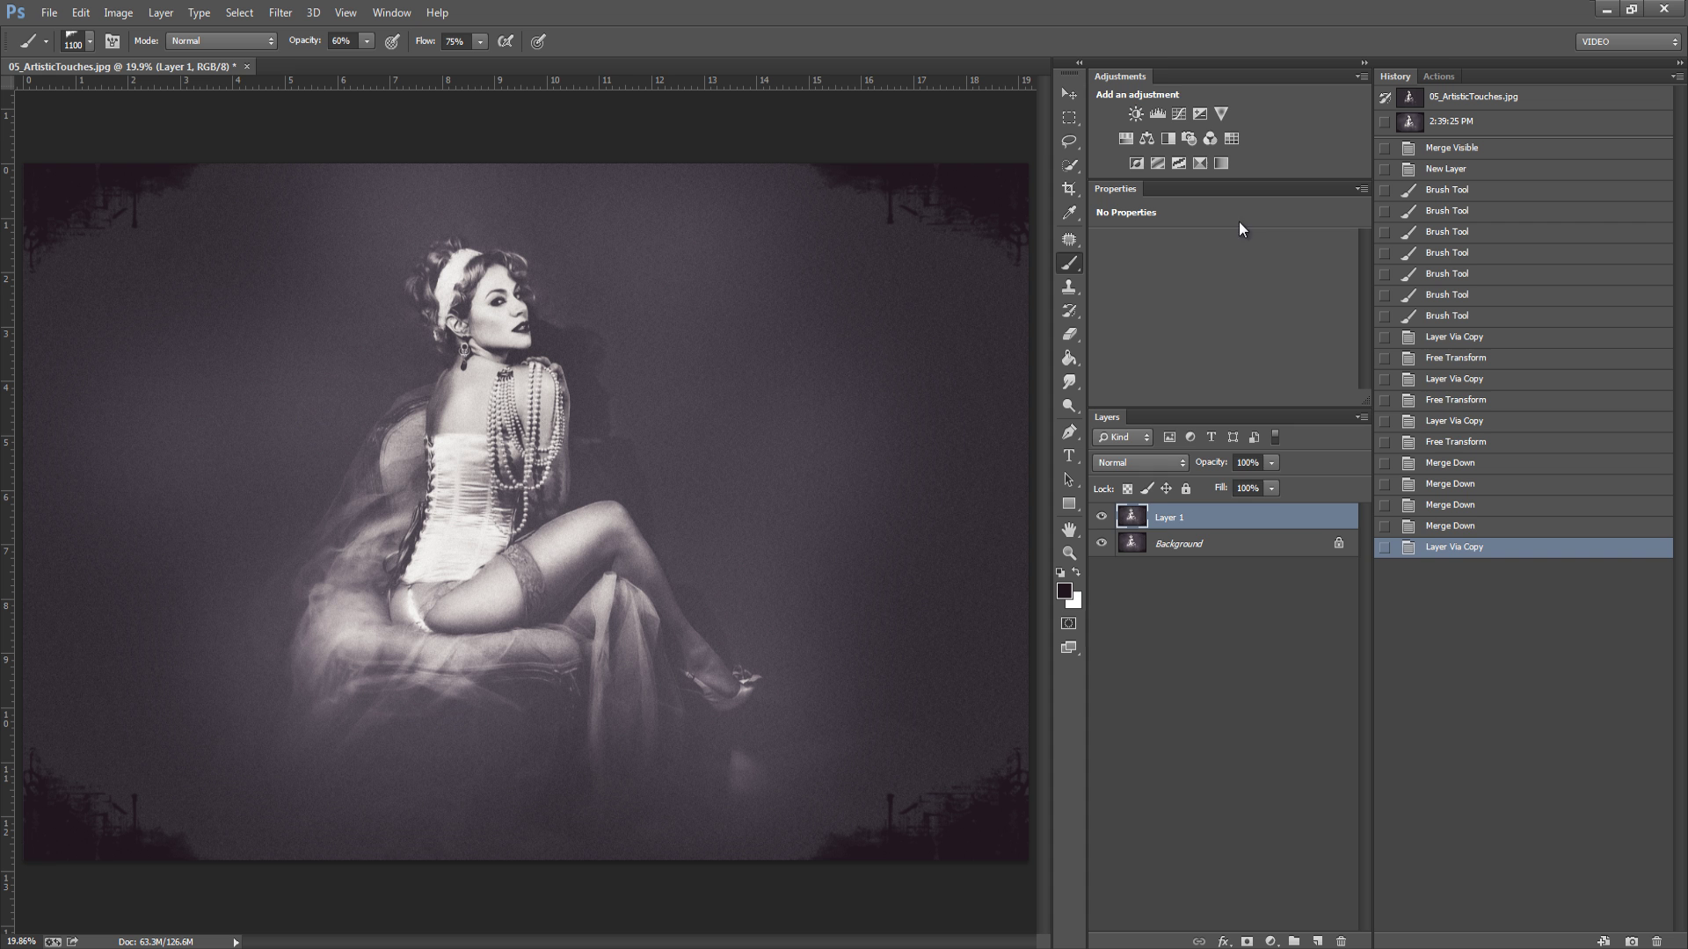
pyautogui.hotkey('ctrl', 'shift', 'e')
# Step: Darken the image with a Curves adjustment, flatten it, and duplicate the result
pyautogui.click(1198, 118)
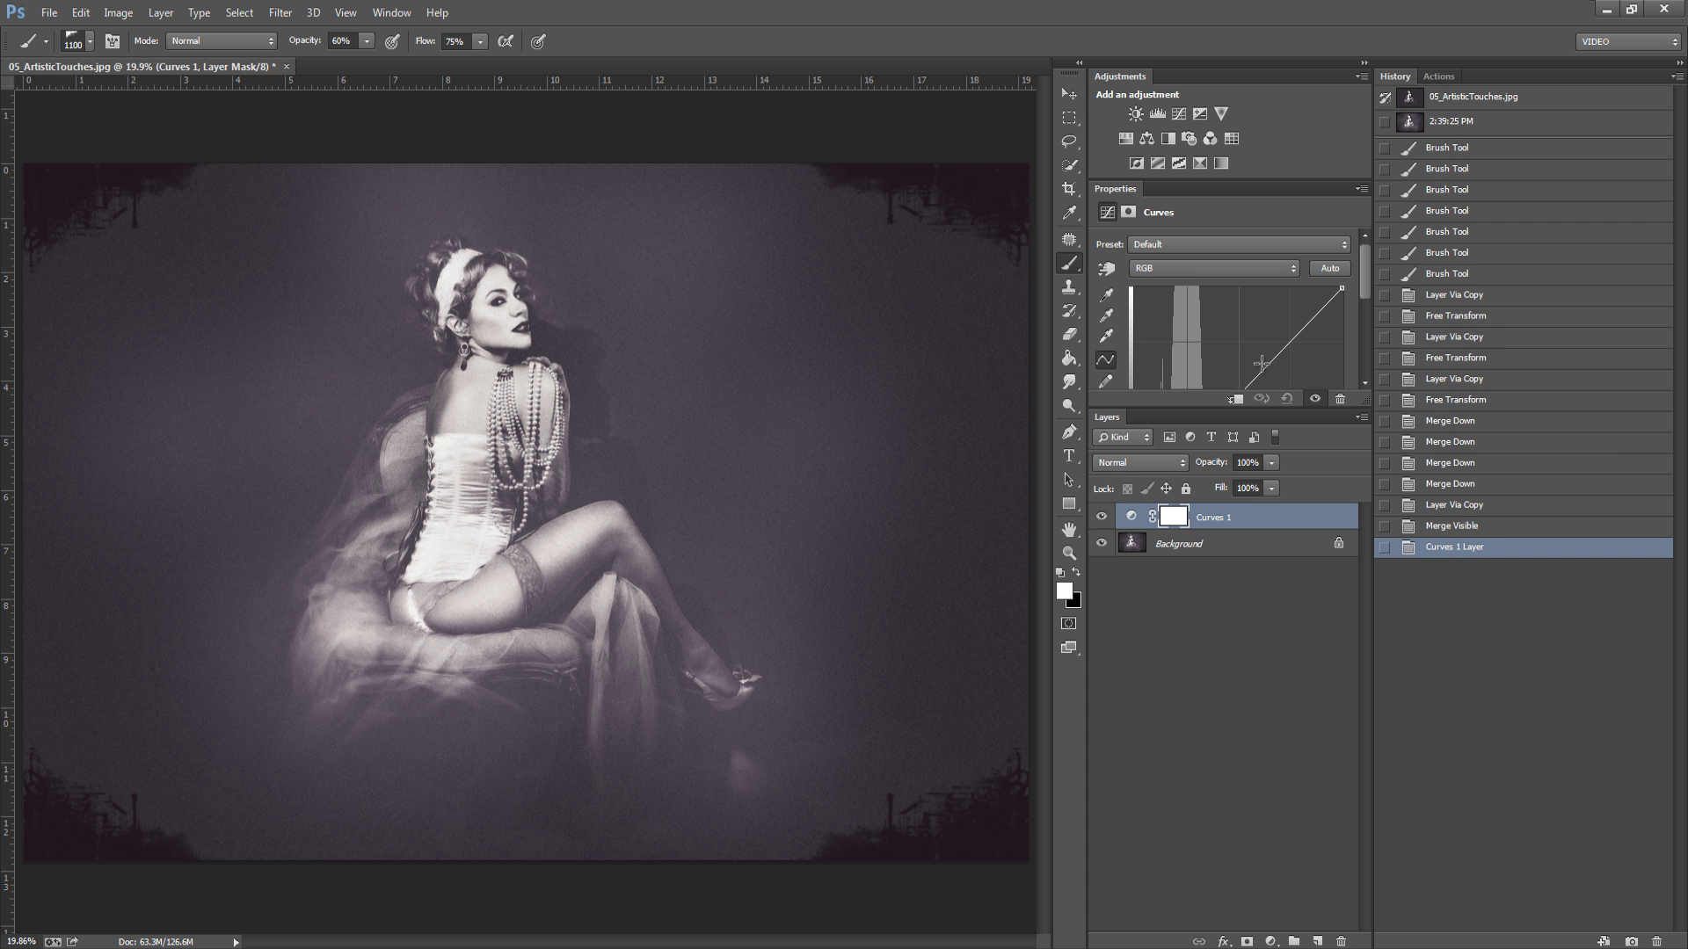
pyautogui.moveTo(1262, 363); pyautogui.dragTo(1267, 382)
pyautogui.hotkey('ctrl', 'shift', 'e')
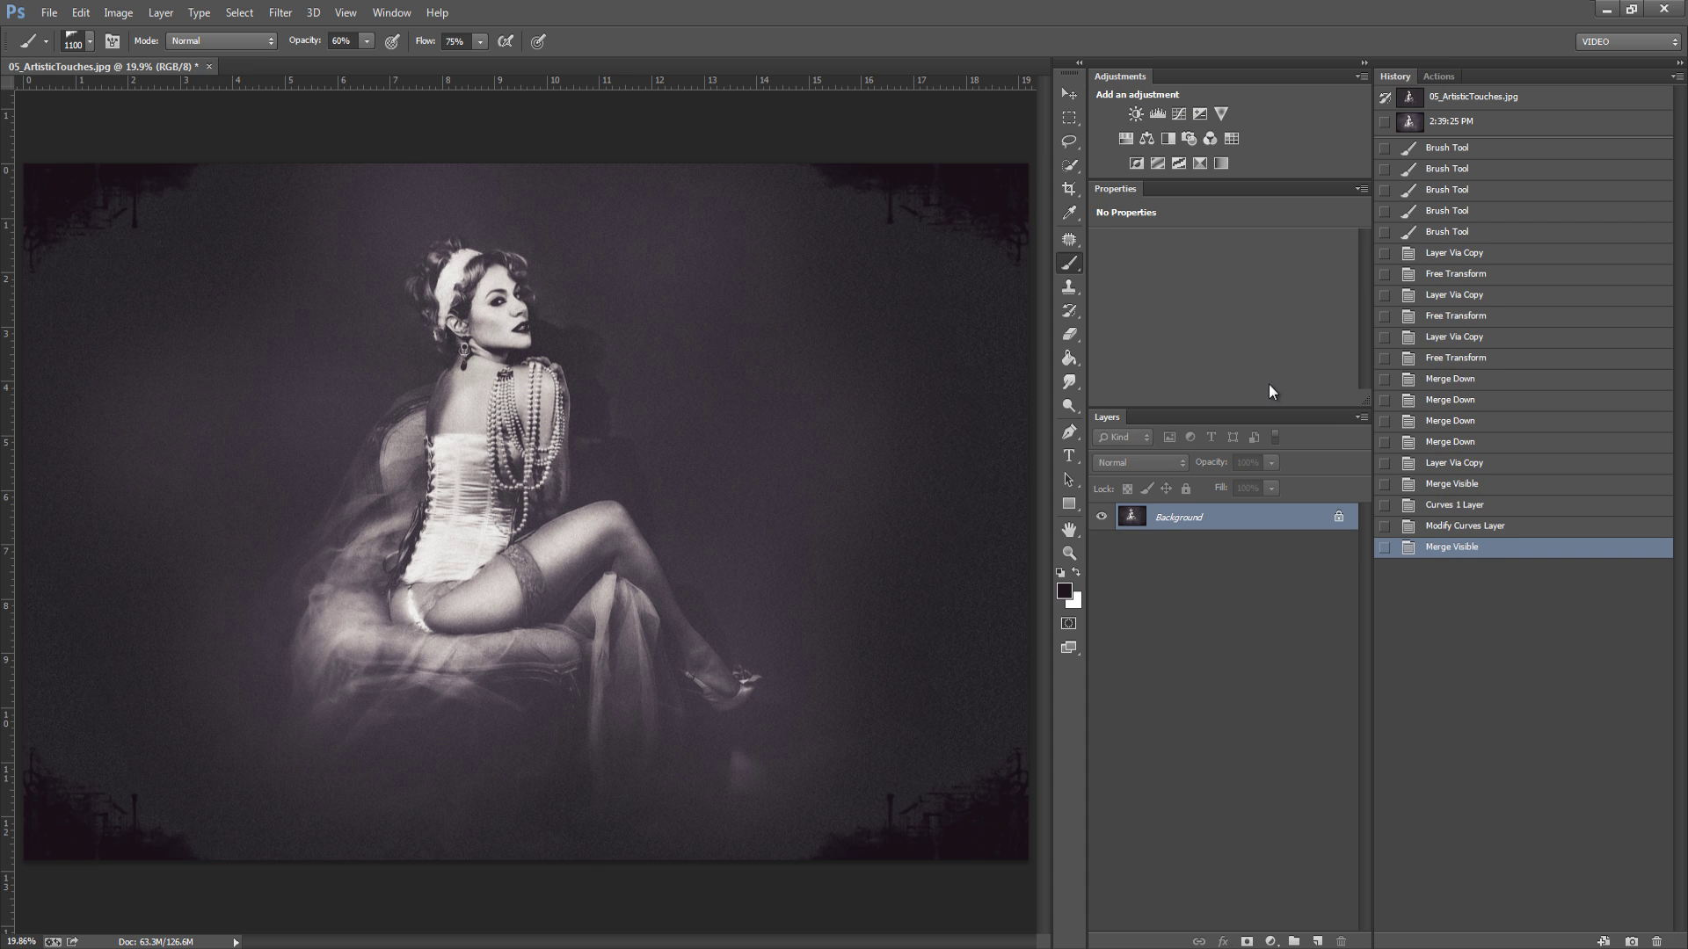
pyautogui.hotkey('ctrl', 'j')
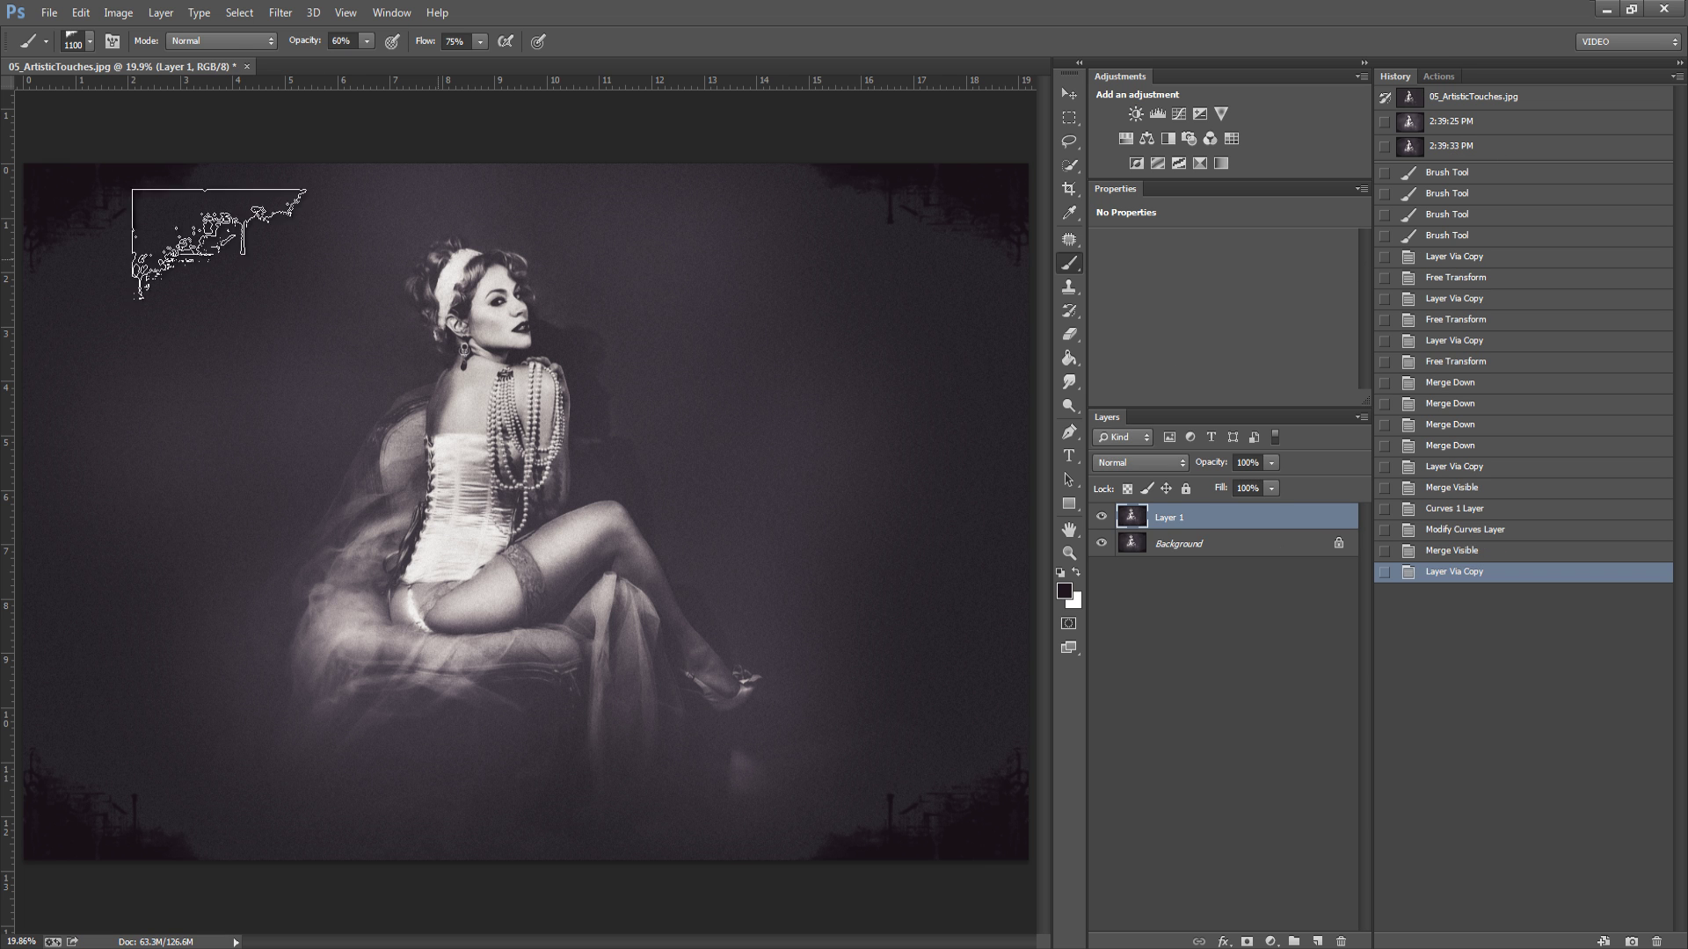
pyautogui.click(92, 42)
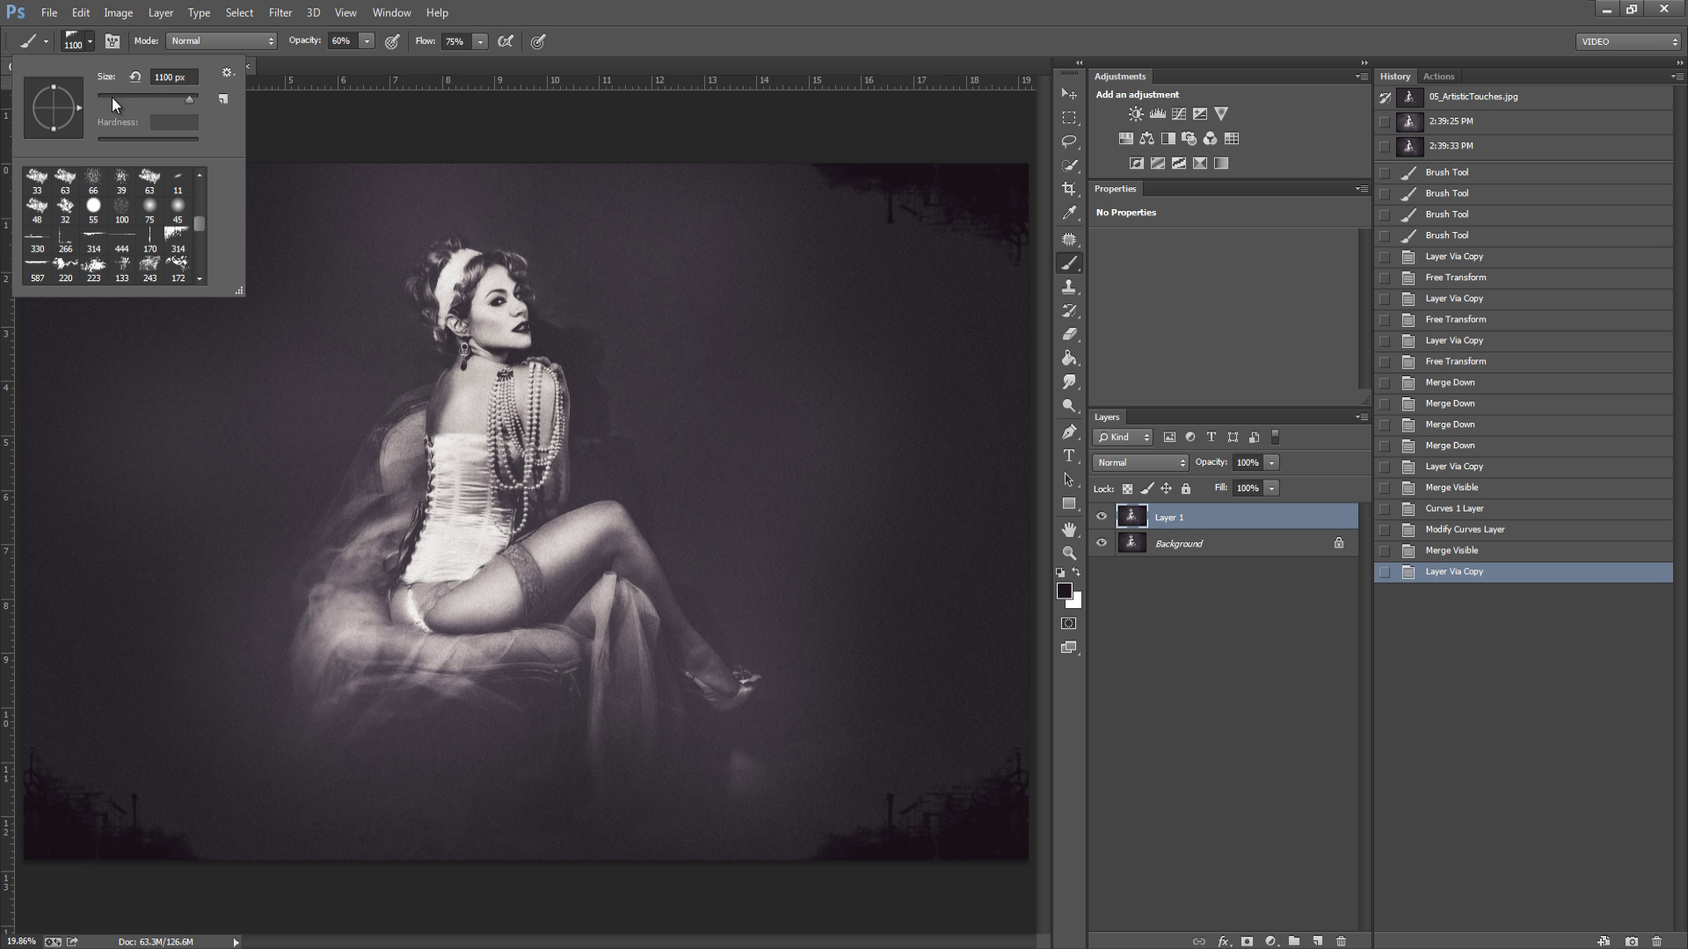
# Step: Darken the top edge with the 444 grunge brush at 2600 px, then merge and duplicate
pyautogui.click(122, 235)
pyautogui.click(440, 138)
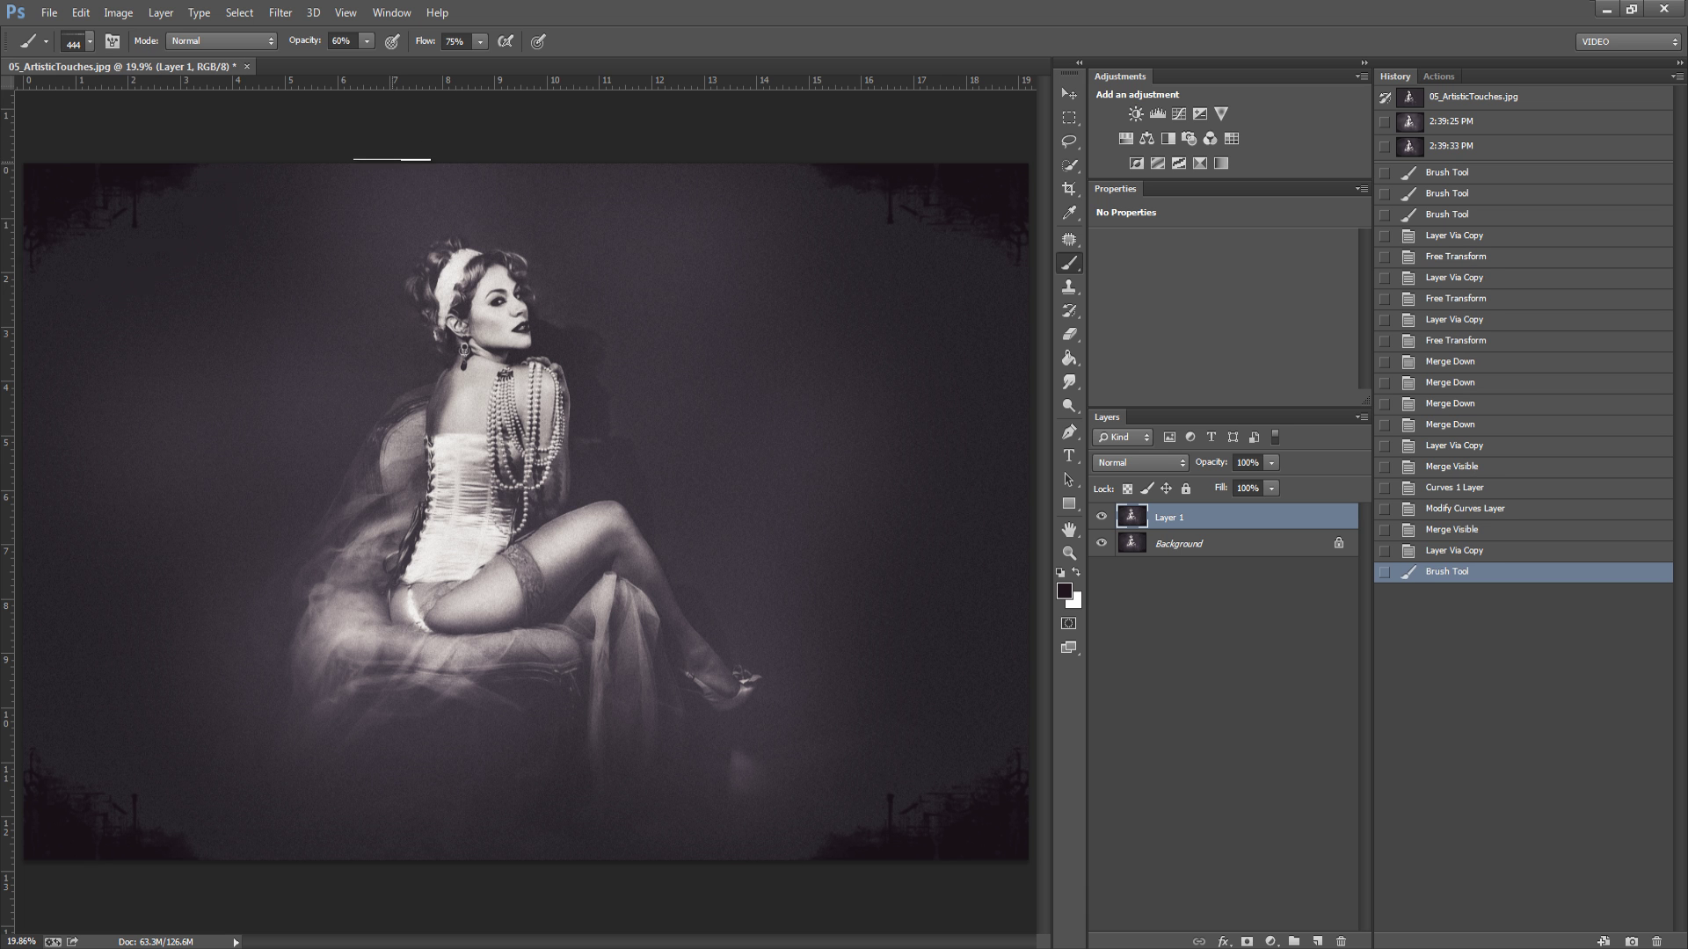
pyautogui.press(']')
pyautogui.press(']')
pyautogui.press(']')
pyautogui.press(']')
pyautogui.press(']')
pyautogui.press(']')
pyautogui.press(']')
pyautogui.press(']')
pyautogui.press(']')
pyautogui.press(']')
pyautogui.press(']')
pyautogui.press(']')
pyautogui.press(']')
pyautogui.press(']')
pyautogui.press(']')
pyautogui.press(']')
pyautogui.press(']')
pyautogui.press(']')
pyautogui.press(']')
pyautogui.press(']')
pyautogui.press(']')
pyautogui.press(']')
pyautogui.press(']')
pyautogui.press(']')
pyautogui.press(']')
pyautogui.press(']')
pyautogui.press(']')
pyautogui.press(']')
pyautogui.press(']')
pyautogui.press(']')
pyautogui.press(']')
pyautogui.press(']')
pyautogui.press(']')
pyautogui.press(']')
pyautogui.press(']')
pyautogui.press(']')
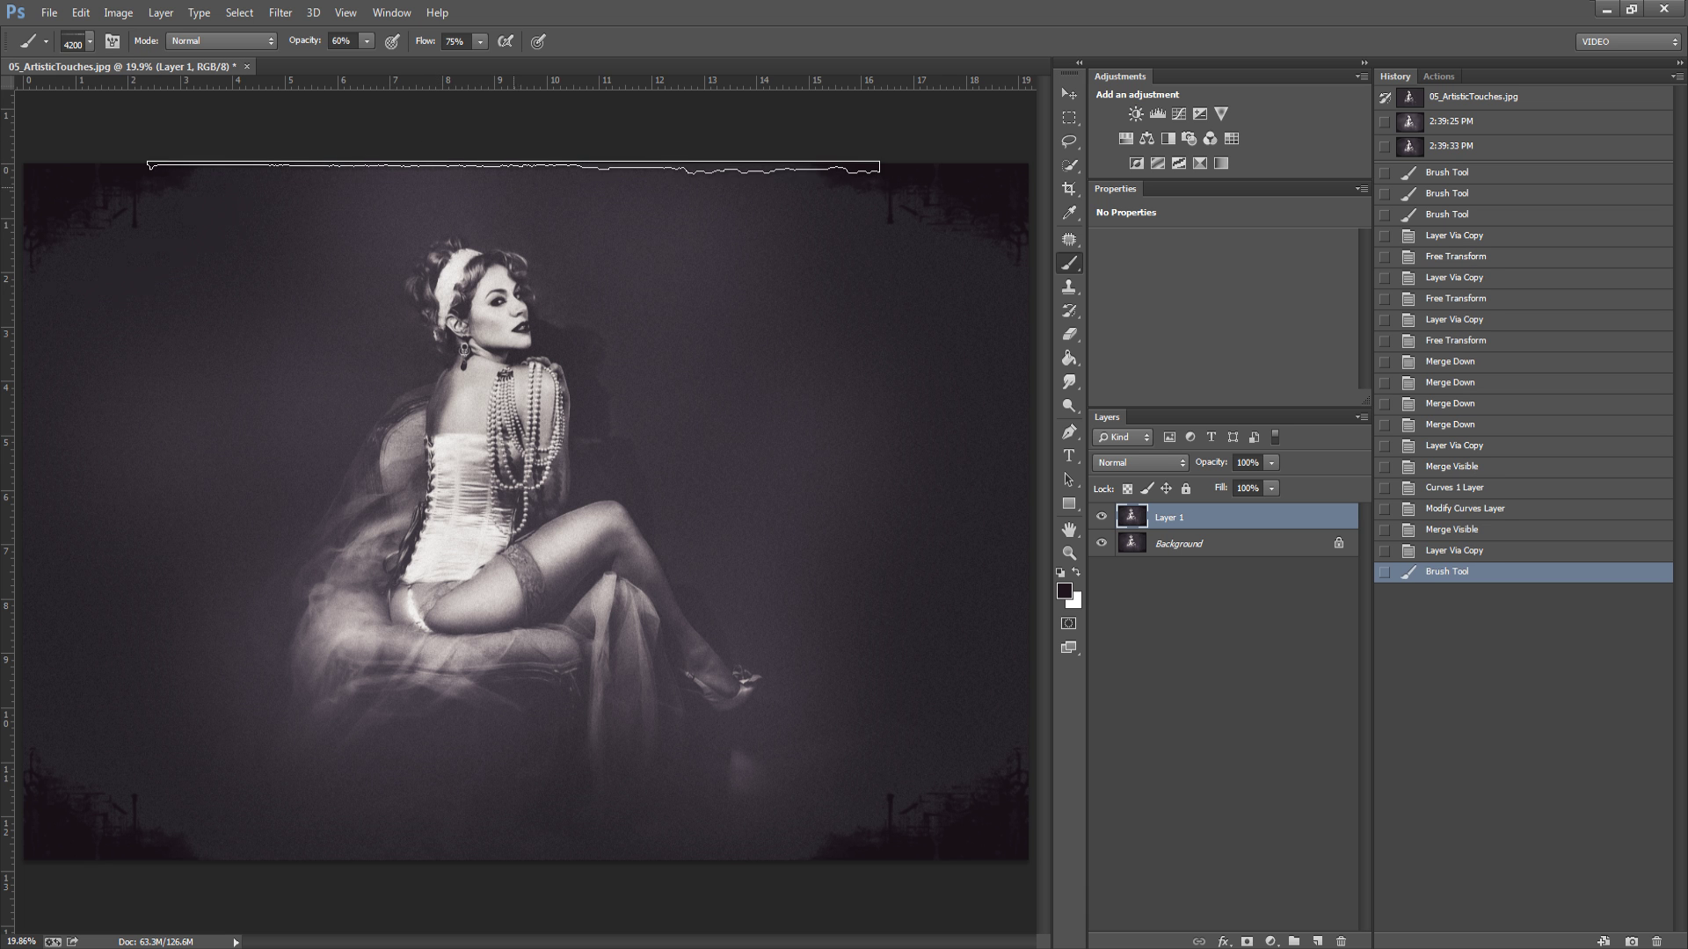
pyautogui.click(516, 167)
pyautogui.click(516, 167)
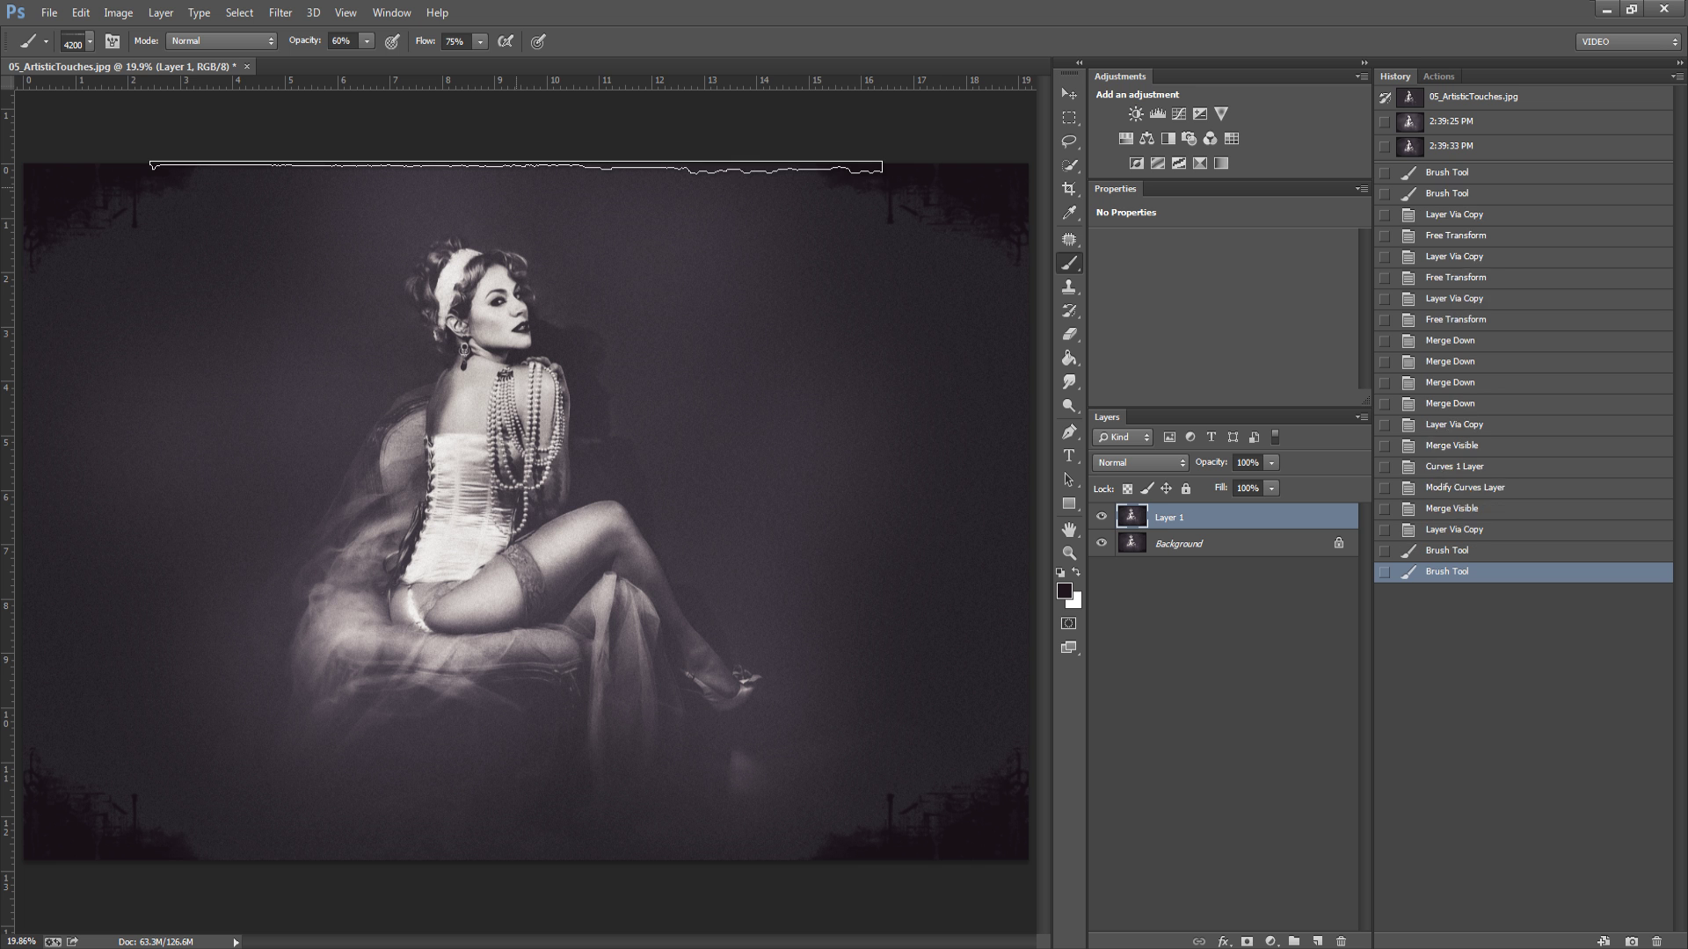
pyautogui.click(516, 167)
pyautogui.click(516, 167)
pyautogui.click(516, 167)
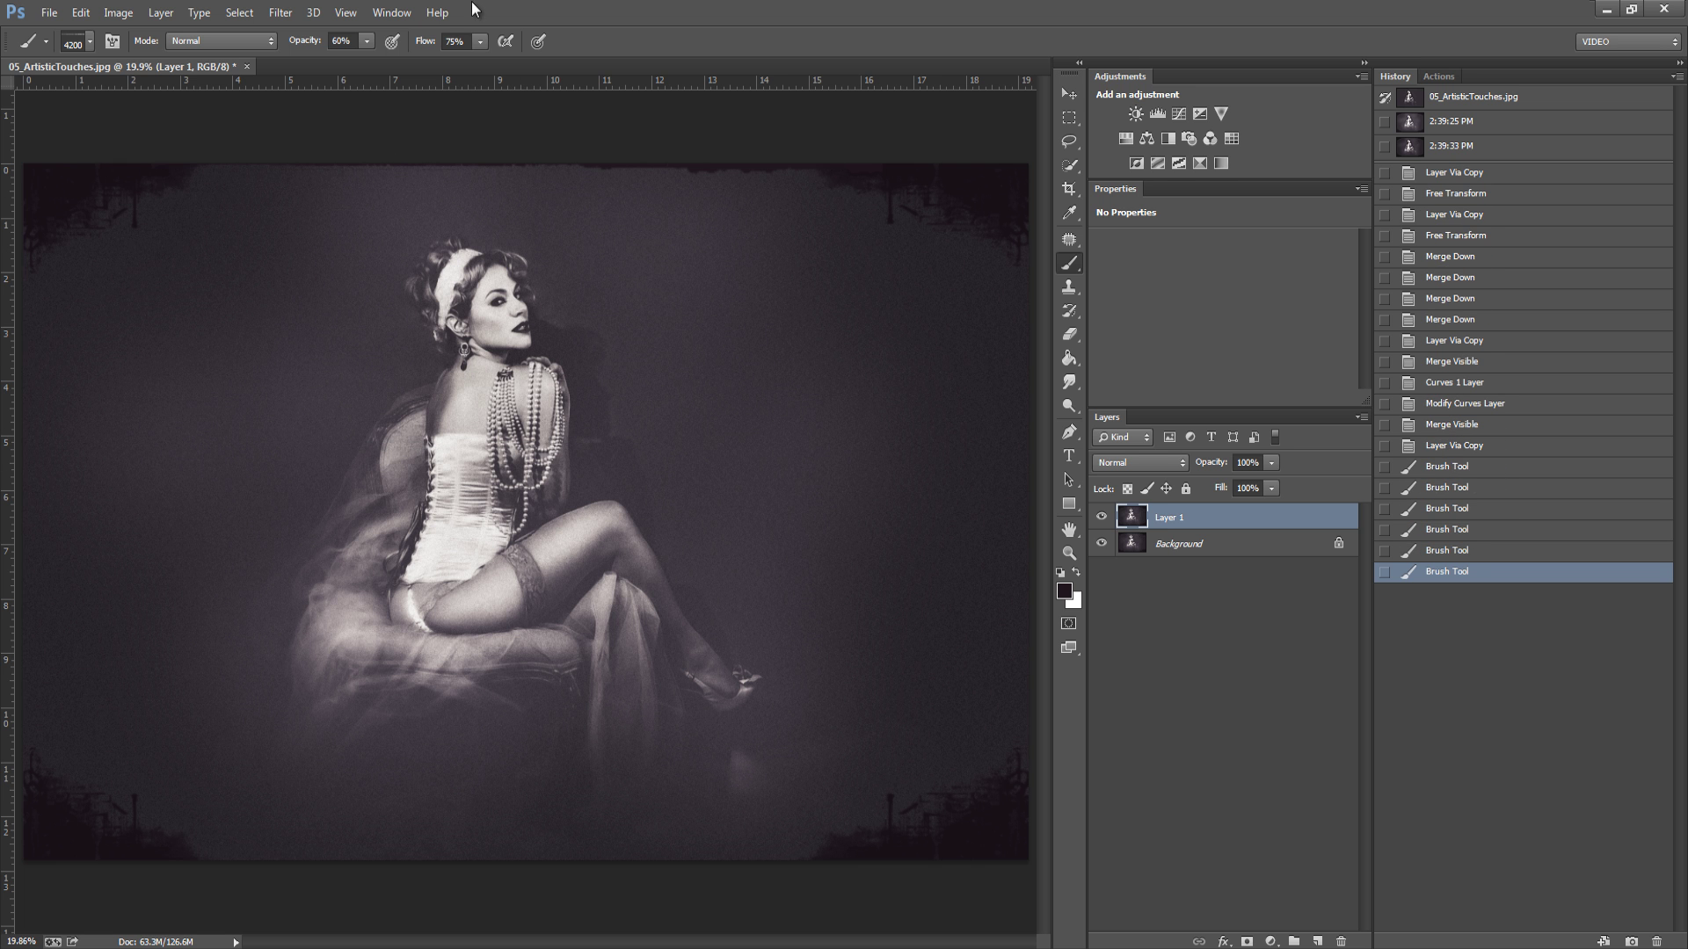
pyautogui.hotkey('ctrl', 'shift', 'e')
pyautogui.hotkey('ctrl', 'j')
# Step: Paint a pass with the 266 grunge brush at 3800 px and flatten it
pyautogui.click(90, 42)
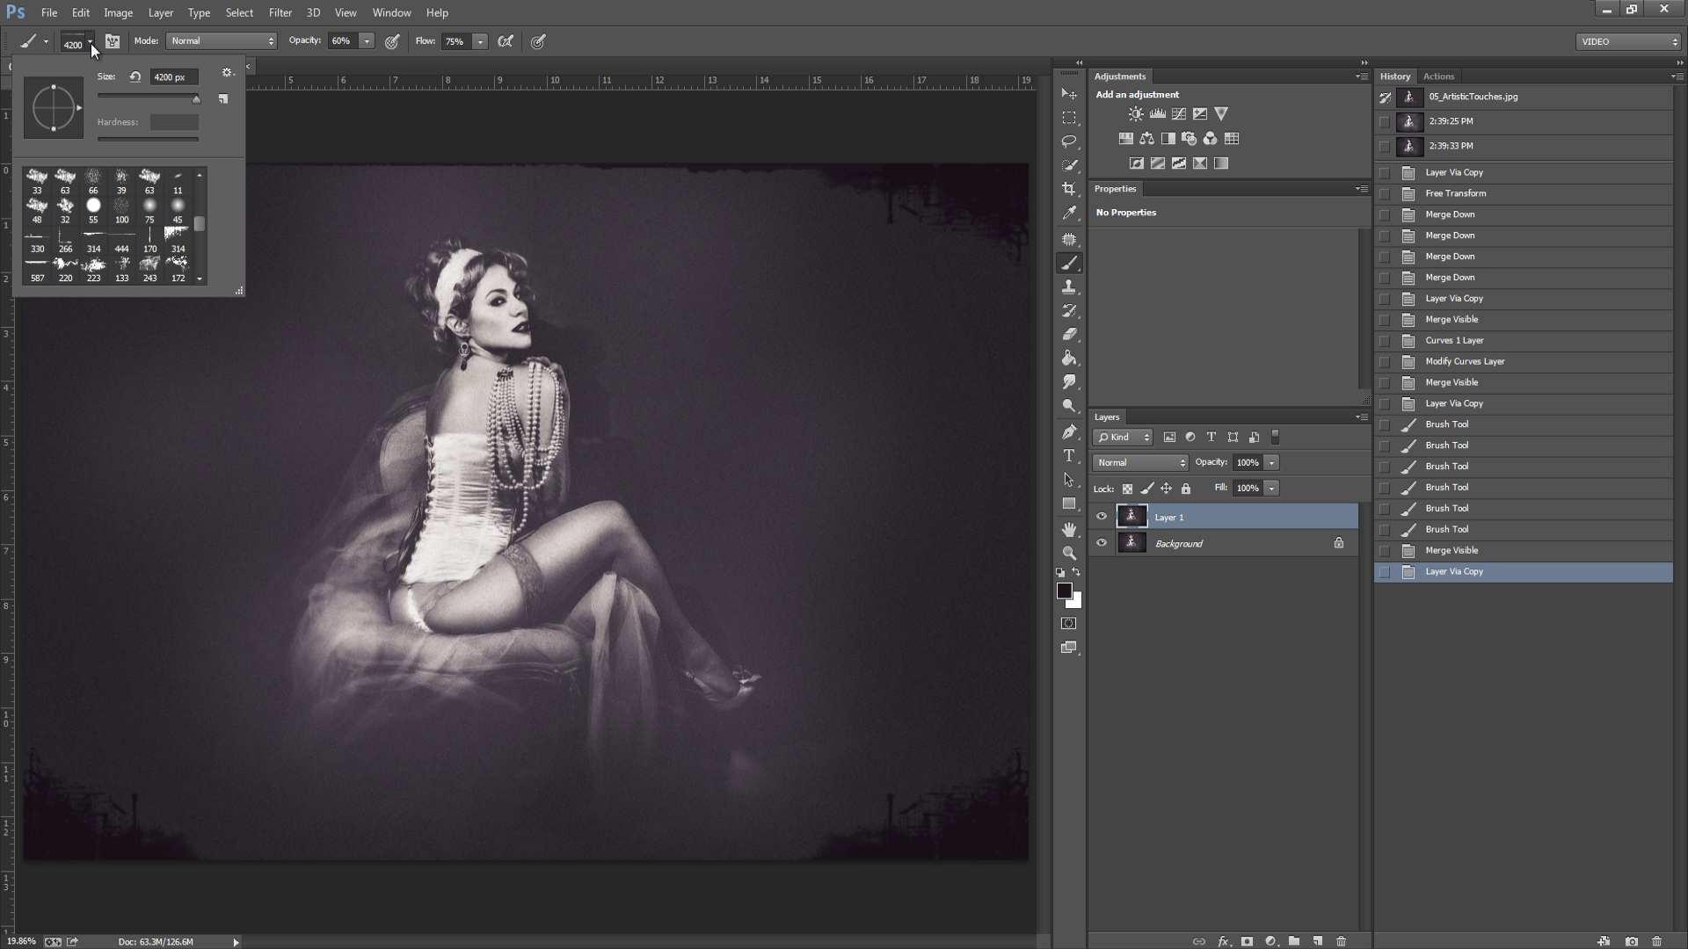
pyautogui.doubleClick(64, 245)
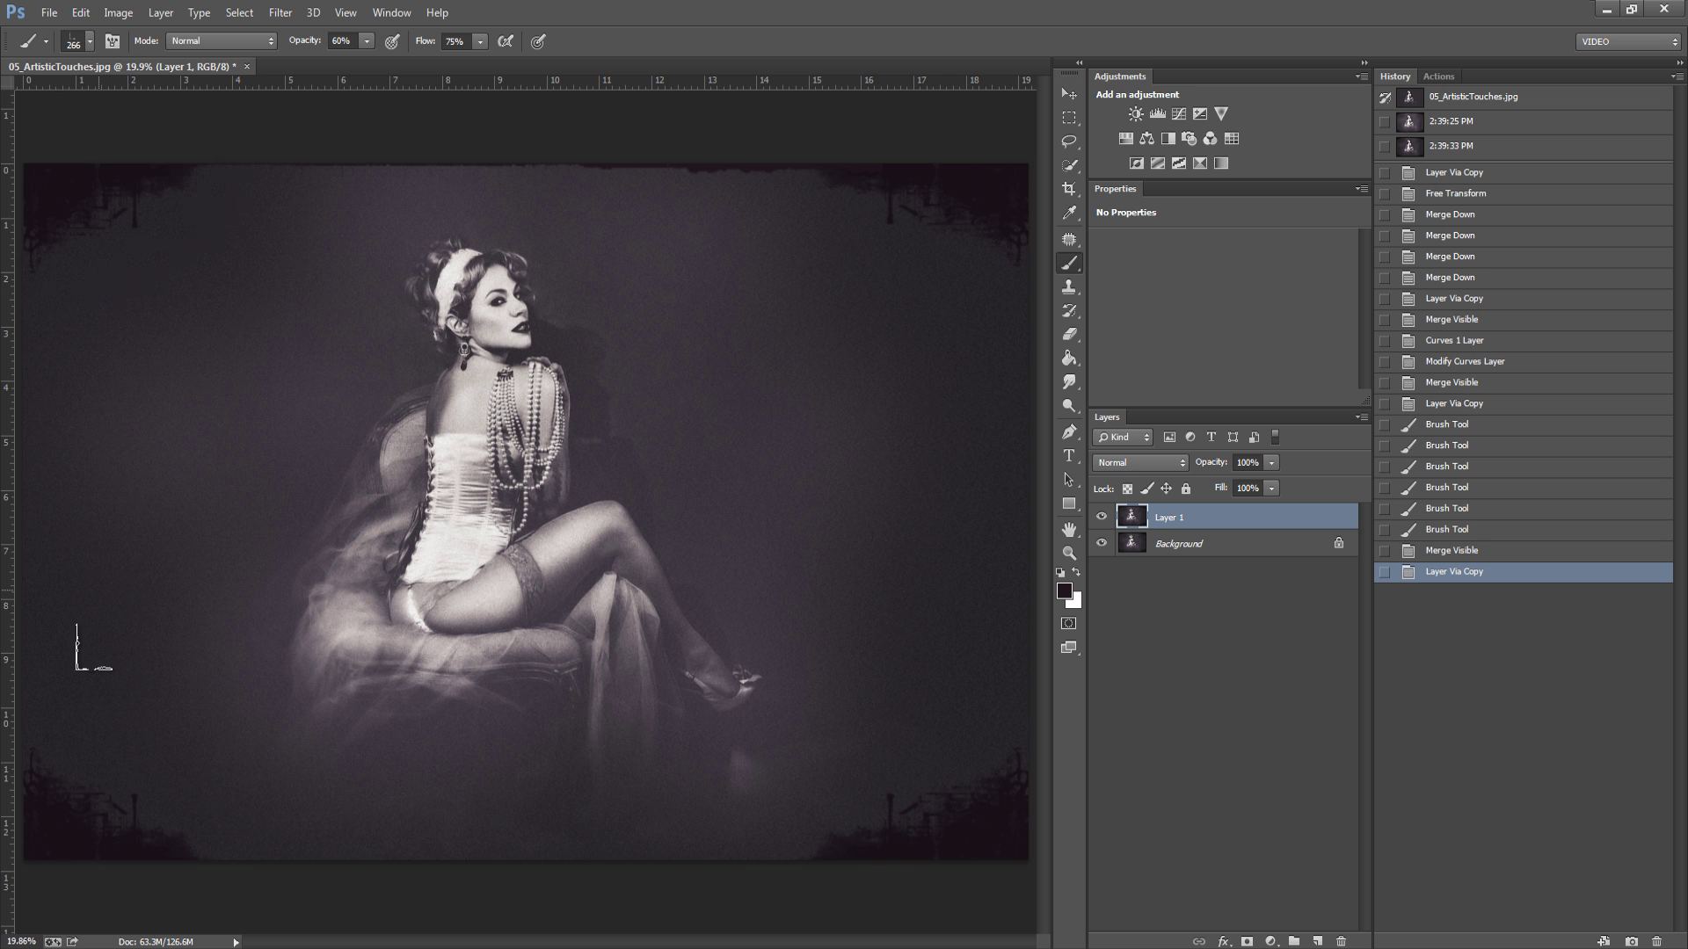
pyautogui.press(']')
pyautogui.press(']')
pyautogui.press(']')
pyautogui.press(']')
pyautogui.press(']')
pyautogui.press(']')
pyautogui.press(']')
pyautogui.press(']')
pyautogui.press(']')
pyautogui.press(']')
pyautogui.press(']')
pyautogui.press(']')
pyautogui.press(']')
pyautogui.press(']')
pyautogui.press(']')
pyautogui.press(']')
pyautogui.press(']')
pyautogui.press(']')
pyautogui.press(']')
pyautogui.press(']')
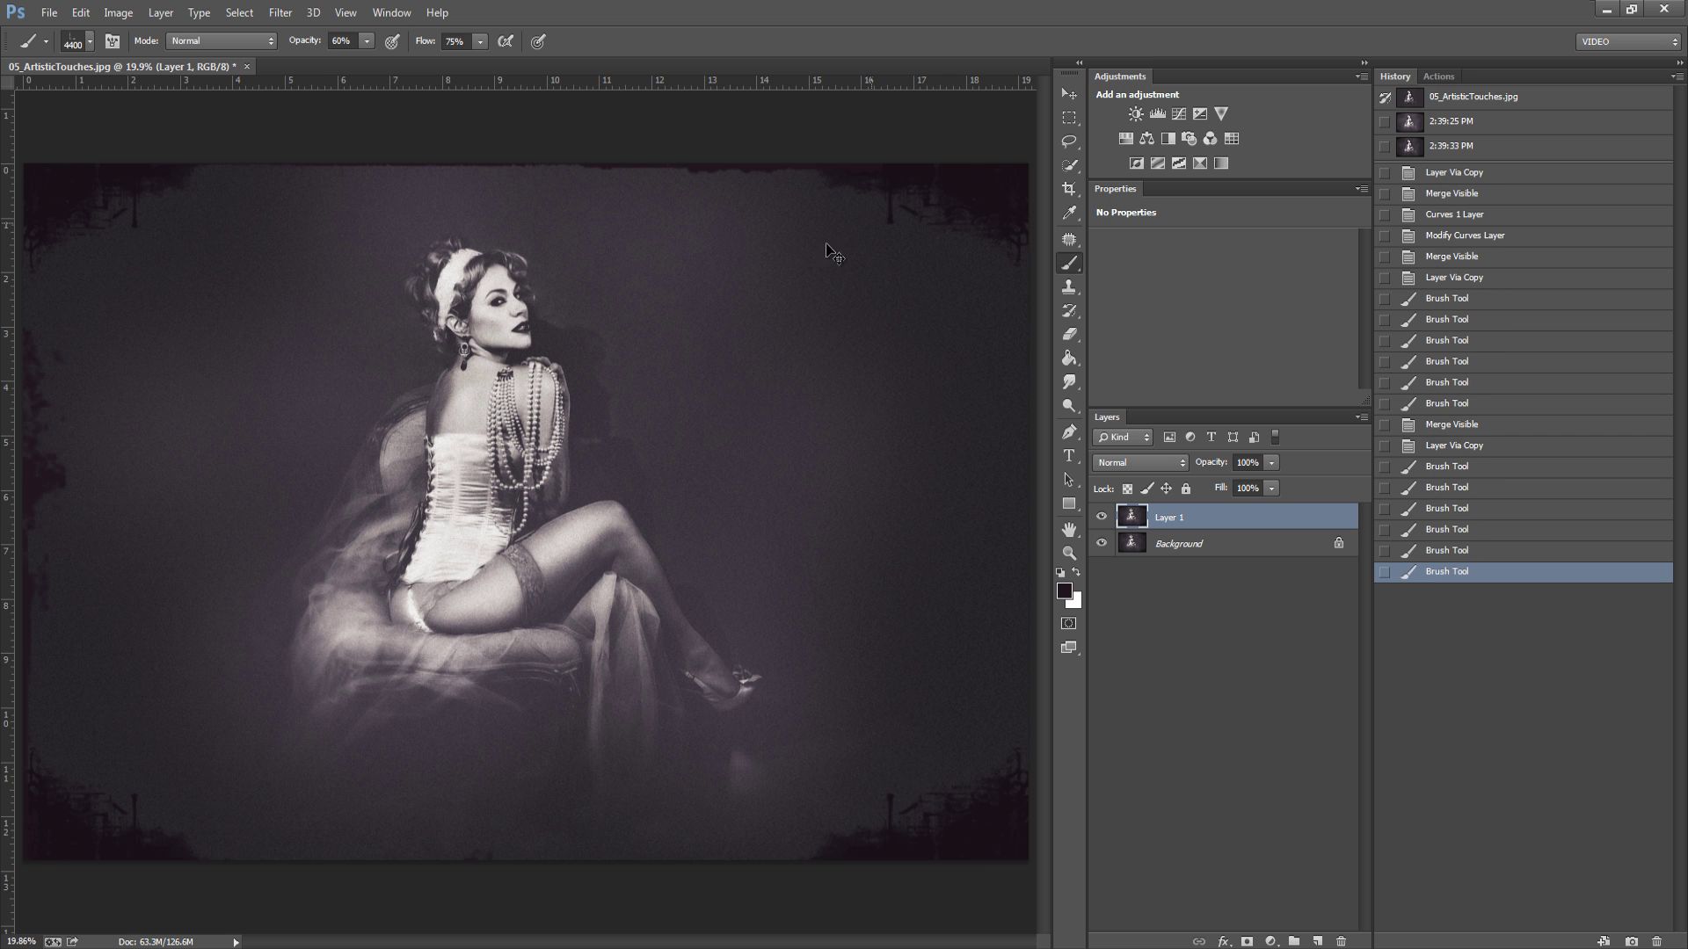
pyautogui.hotkey('ctrl', 'shift', 'e')
# Step: Darken the right edge with the 170 grunge brush enlarged to 3400 px
pyautogui.click(89, 44)
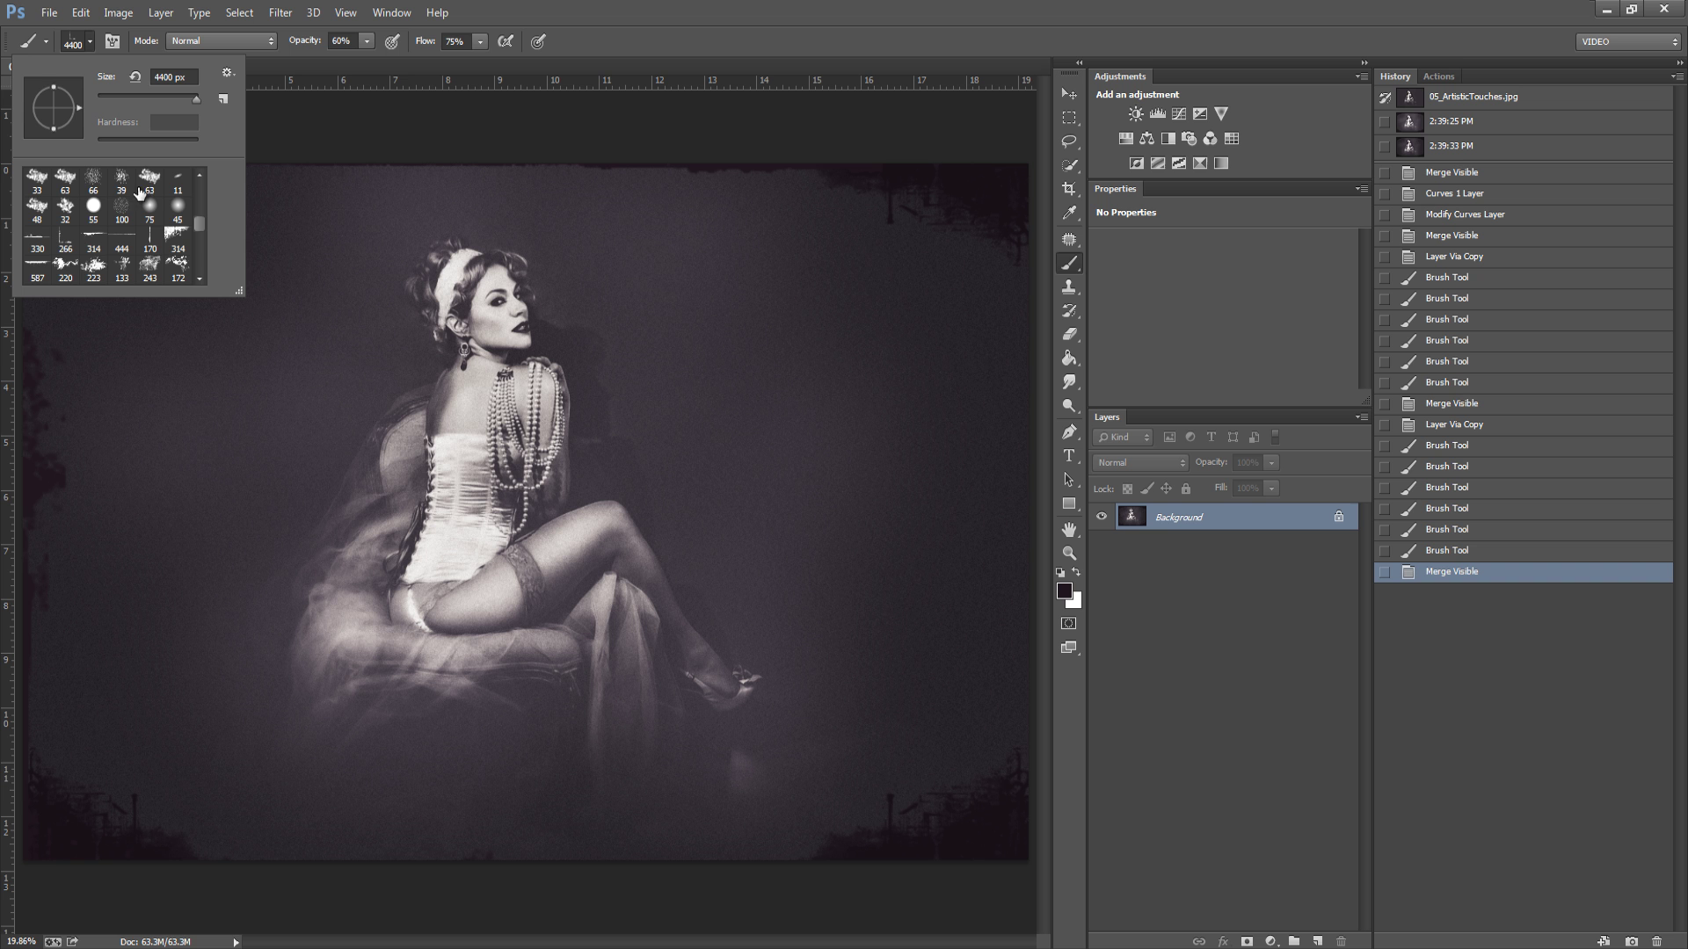
pyautogui.click(143, 244)
pyautogui.click(969, 486)
pyautogui.press(']')
pyautogui.press(']')
pyautogui.press(']')
pyautogui.press(']')
pyautogui.press(']')
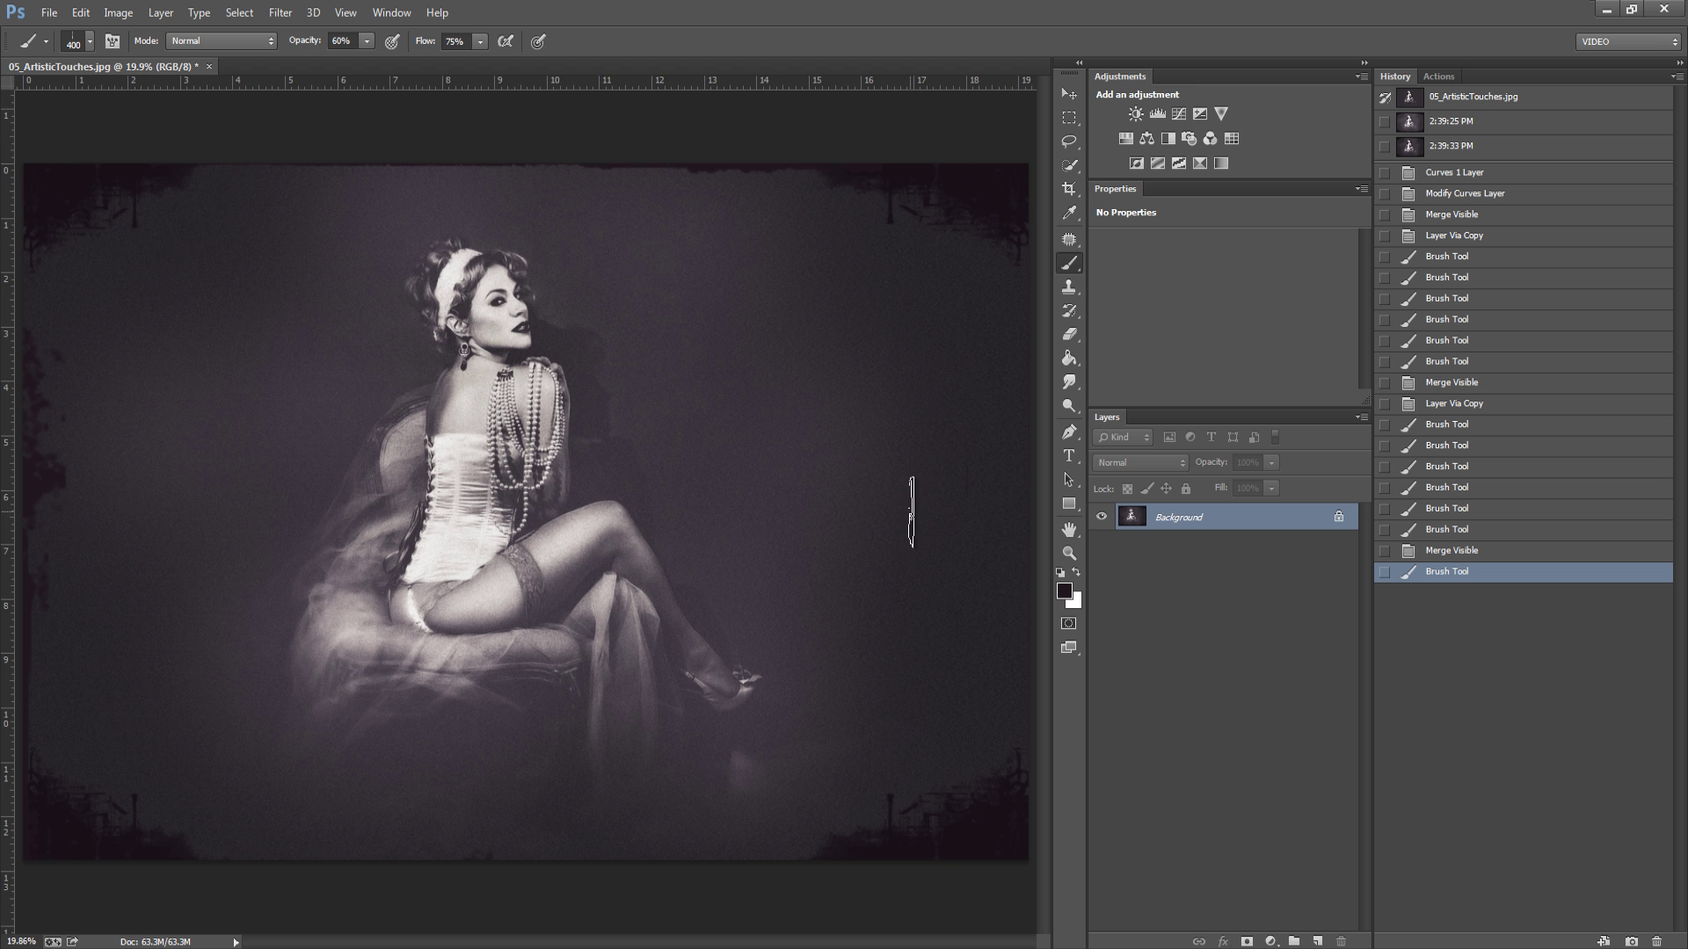
pyautogui.press(']')
pyautogui.press(']')
pyautogui.press(']')
pyautogui.press(']')
pyautogui.press(']')
pyautogui.press(']')
pyautogui.press(']')
pyautogui.press(']')
pyautogui.press(']')
pyautogui.press(']')
pyautogui.press(']')
pyautogui.press(']')
pyautogui.press(']')
pyautogui.press(']')
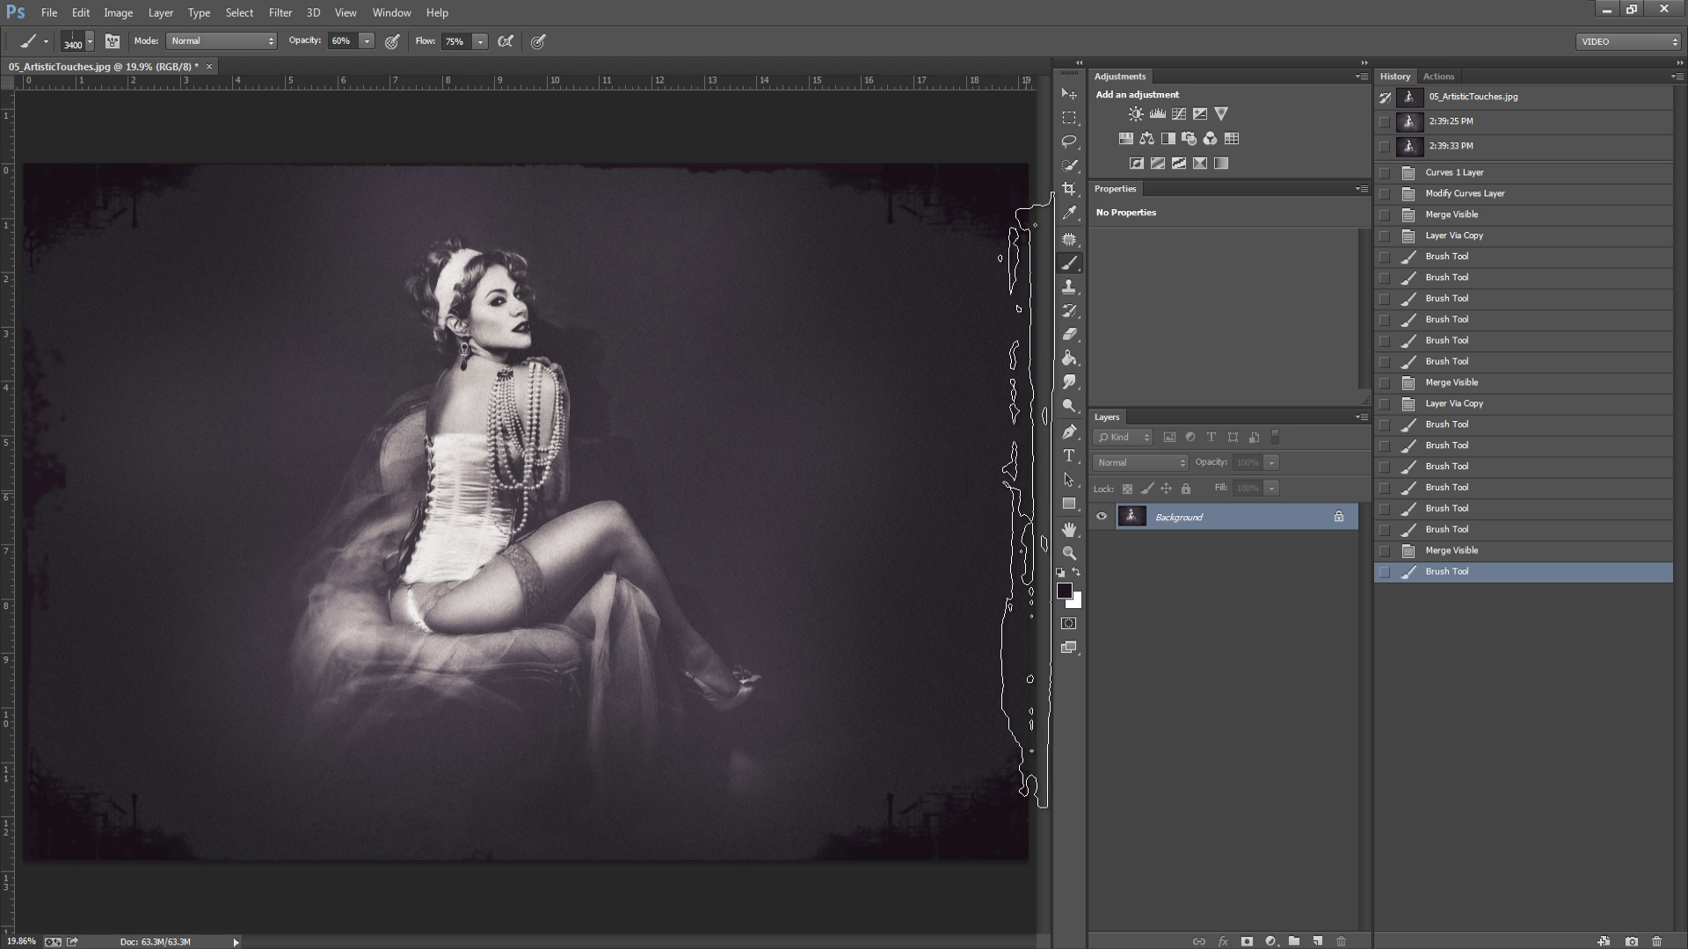
pyautogui.click(1024, 501)
pyautogui.click(1024, 501)
pyautogui.click(1024, 502)
pyautogui.click(1024, 501)
pyautogui.click(1024, 501)
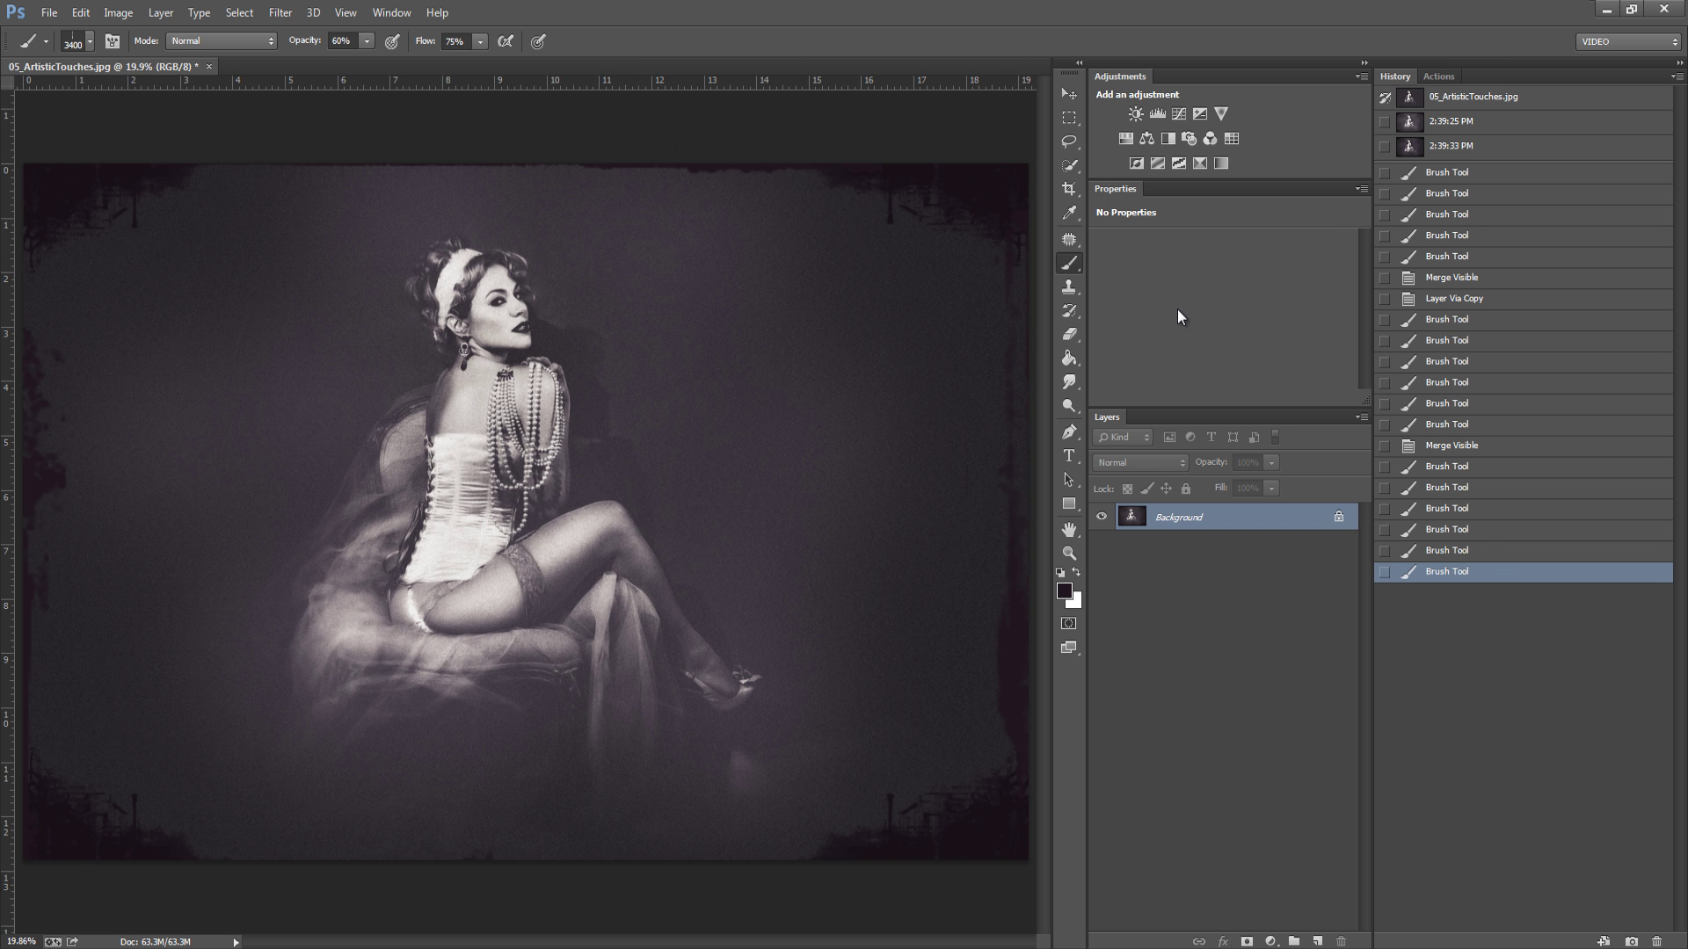
# Step: Add the Give Me Depth gradient map in Luminosity mode and lower its opacity
pyautogui.press('F2')
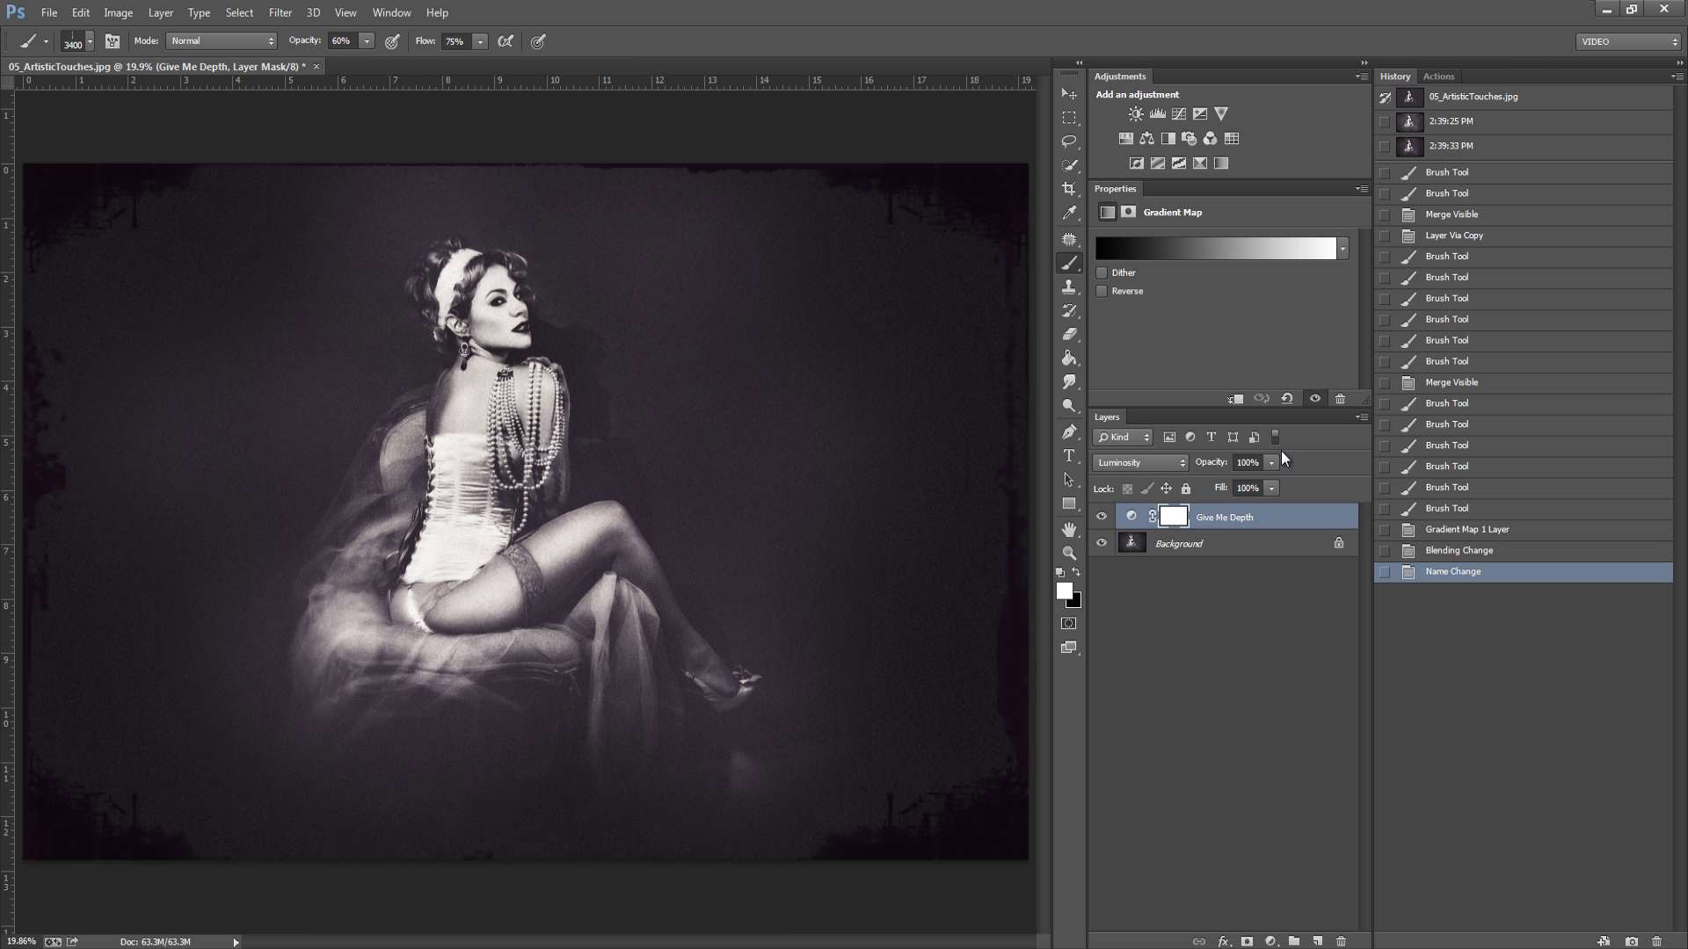
pyautogui.click(1271, 463)
pyautogui.moveTo(1273, 471); pyautogui.dragTo(1236, 481)
# Step: Merge visible layers into the Background and save, then duplicate, merge and save again
pyautogui.hotkey('ctrl', 'shift', 'e')
pyautogui.hotkey('ctrl', 's')
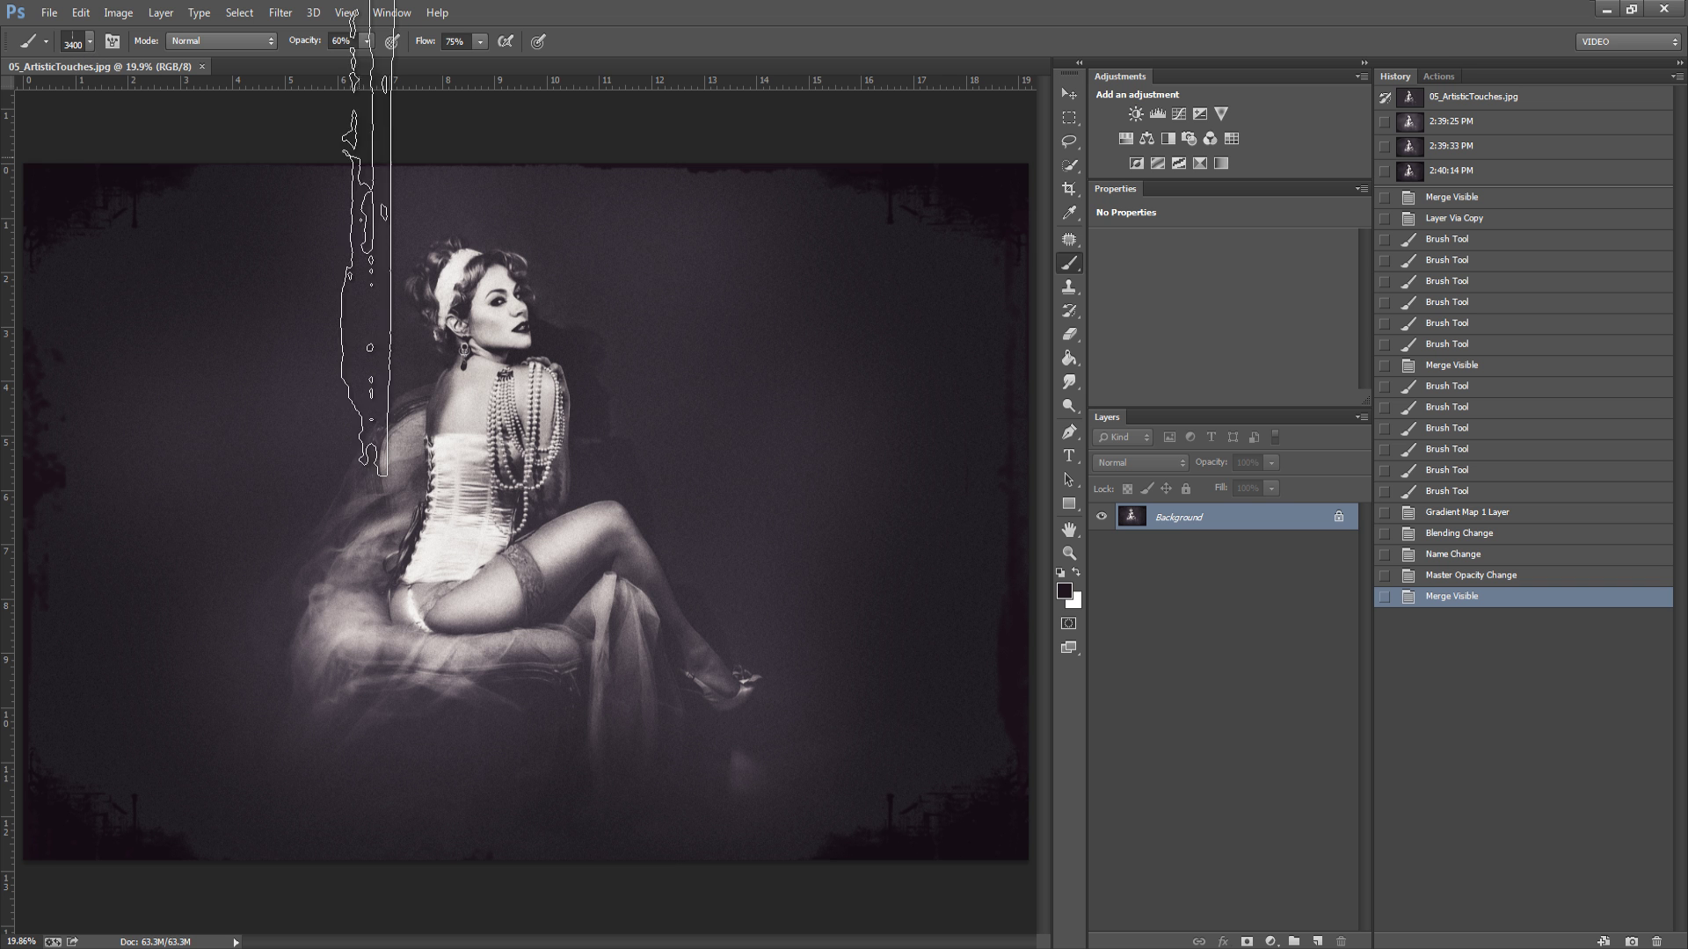
pyautogui.hotkey('ctrl', 'j')
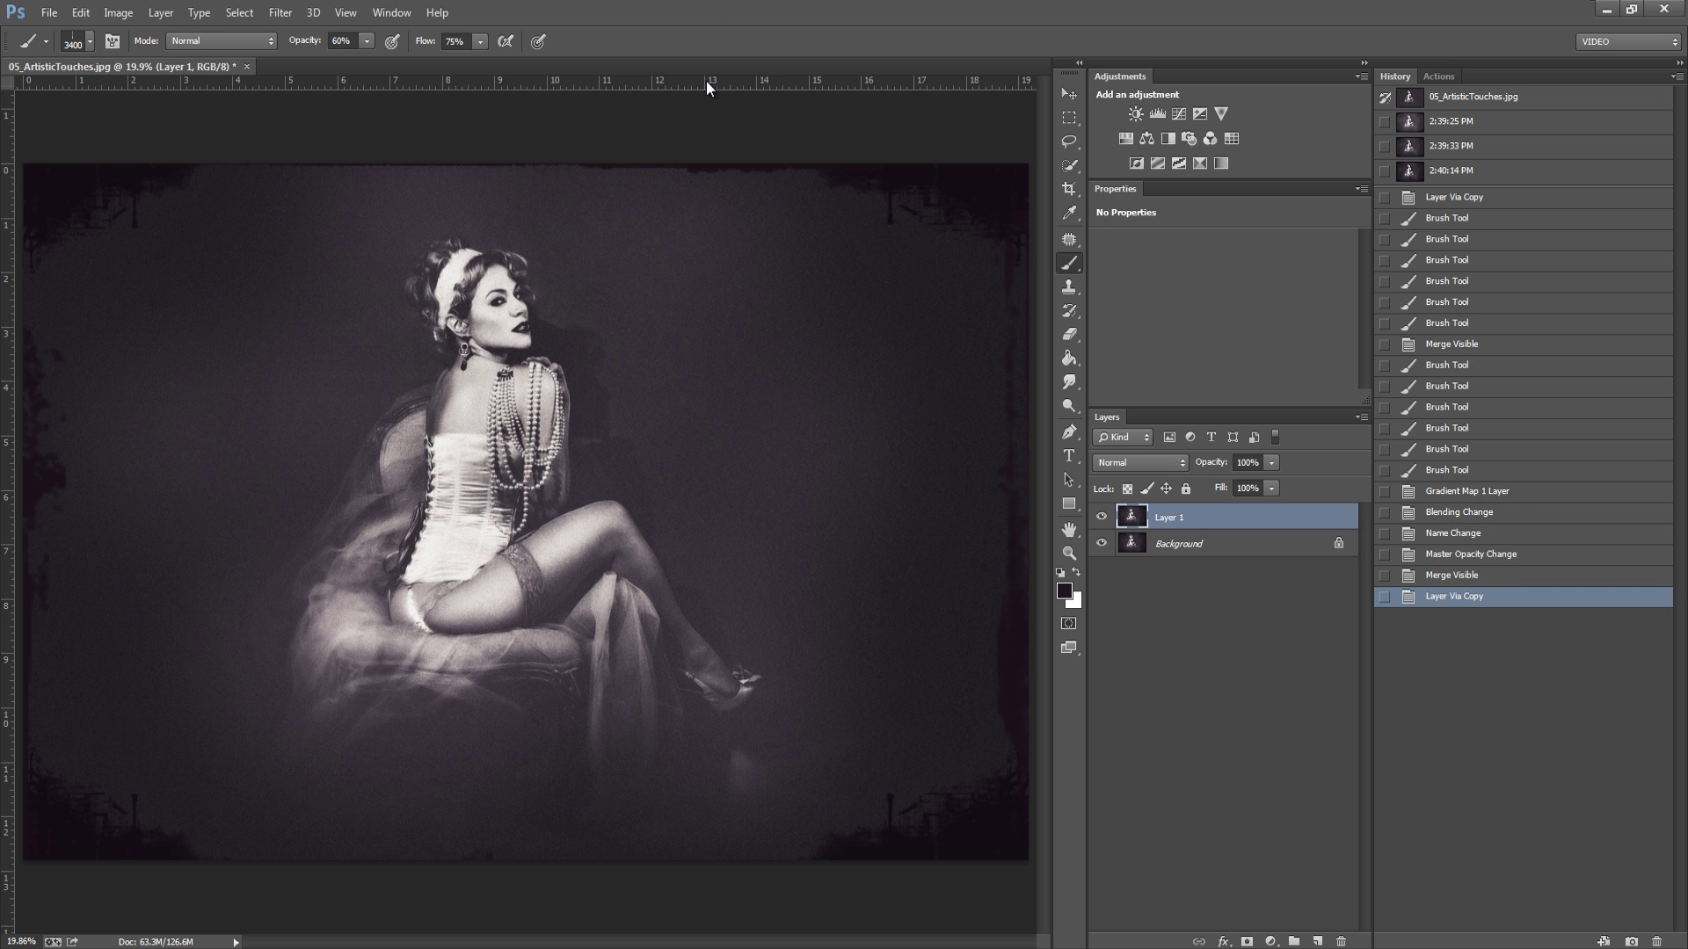
pyautogui.hotkey('ctrl', 'shift', 'e')
pyautogui.hotkey('ctrl', 's')
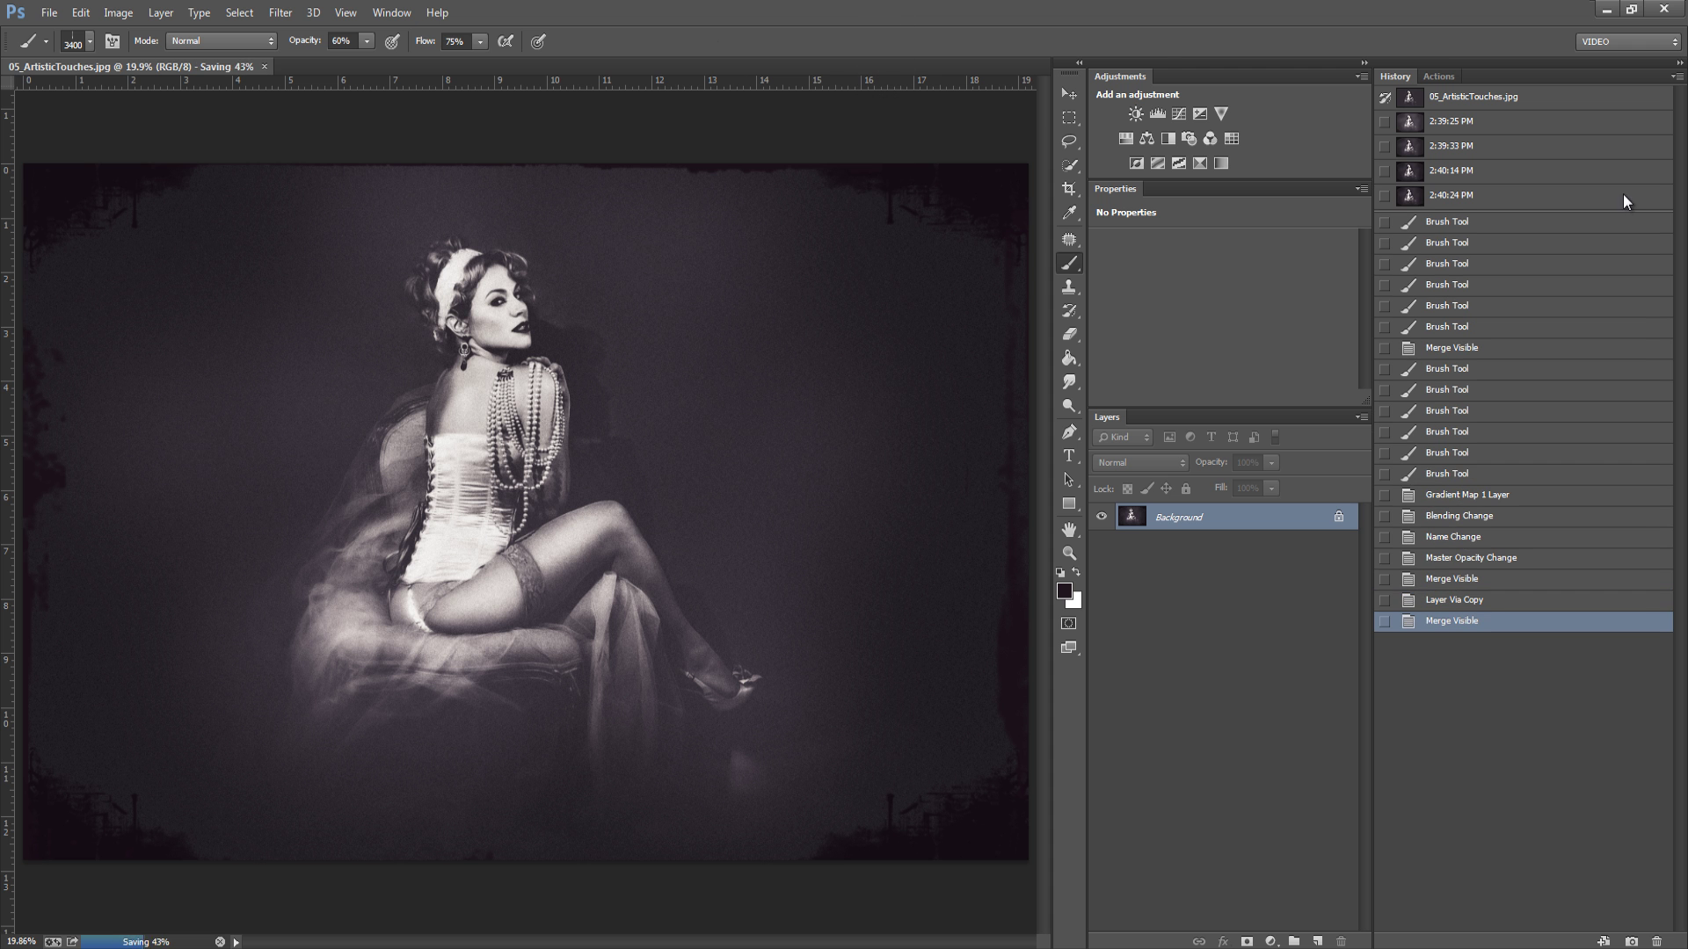
# Step: Step through the 2:39:25 PM to 2:40:24 PM History snapshots to compare borders
pyautogui.click(1445, 132)
pyautogui.click(1445, 146)
pyautogui.click(1444, 171)
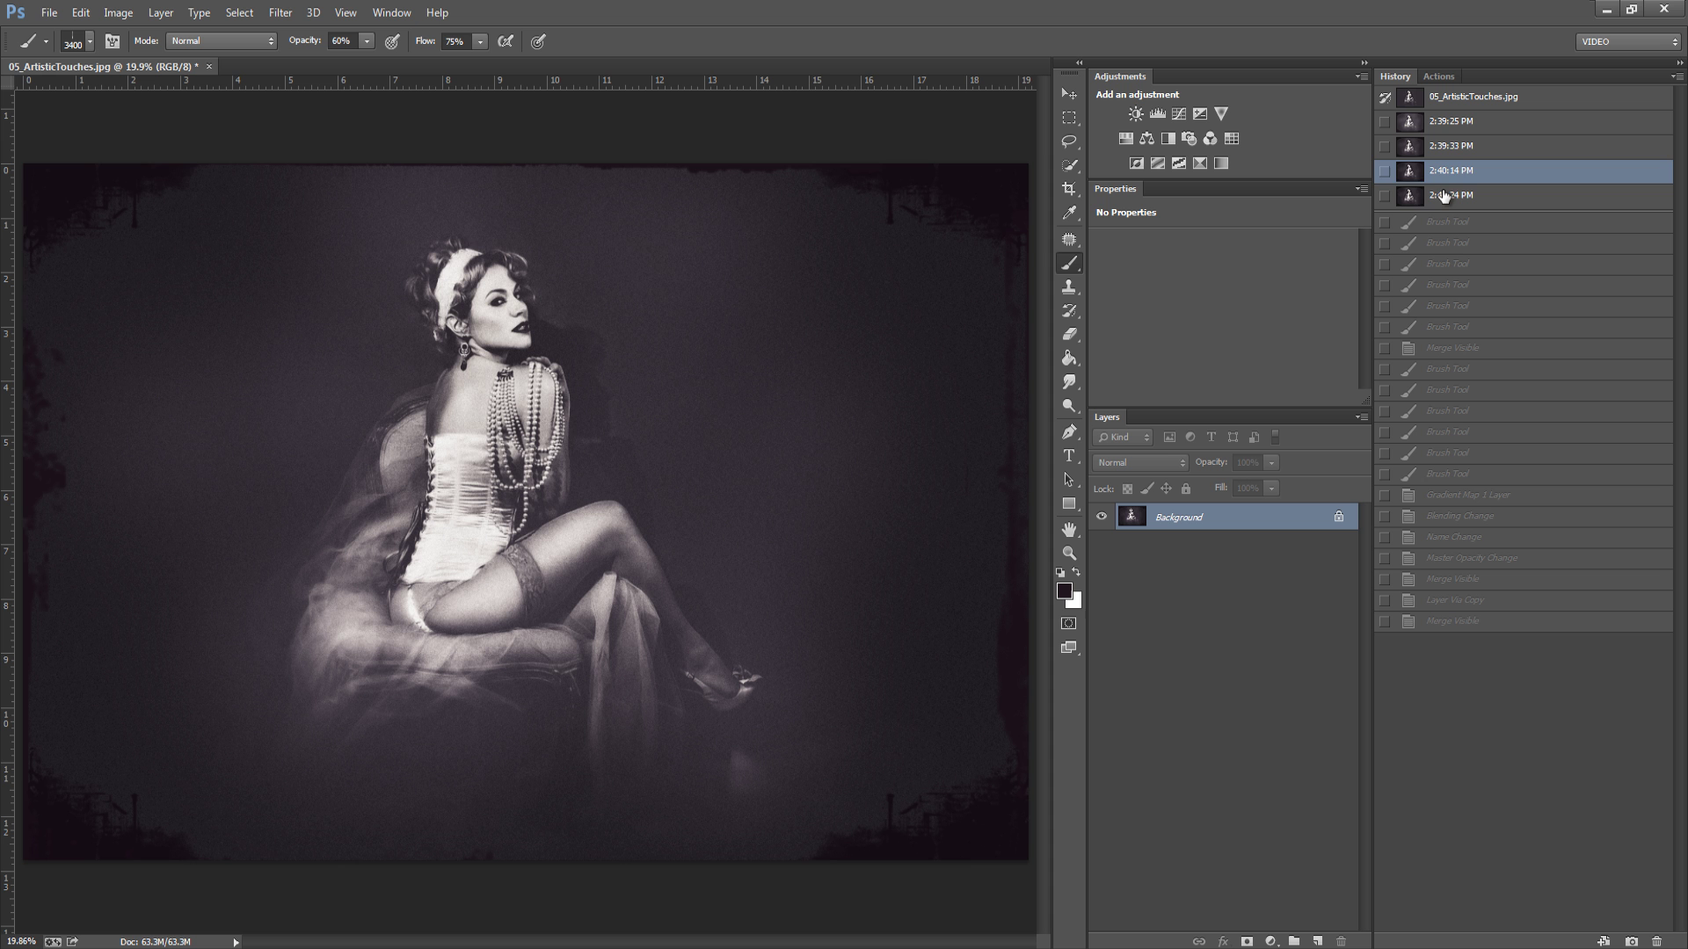
pyautogui.click(1443, 198)
pyautogui.click(1446, 149)
pyautogui.click(1458, 199)
pyautogui.click(1450, 150)
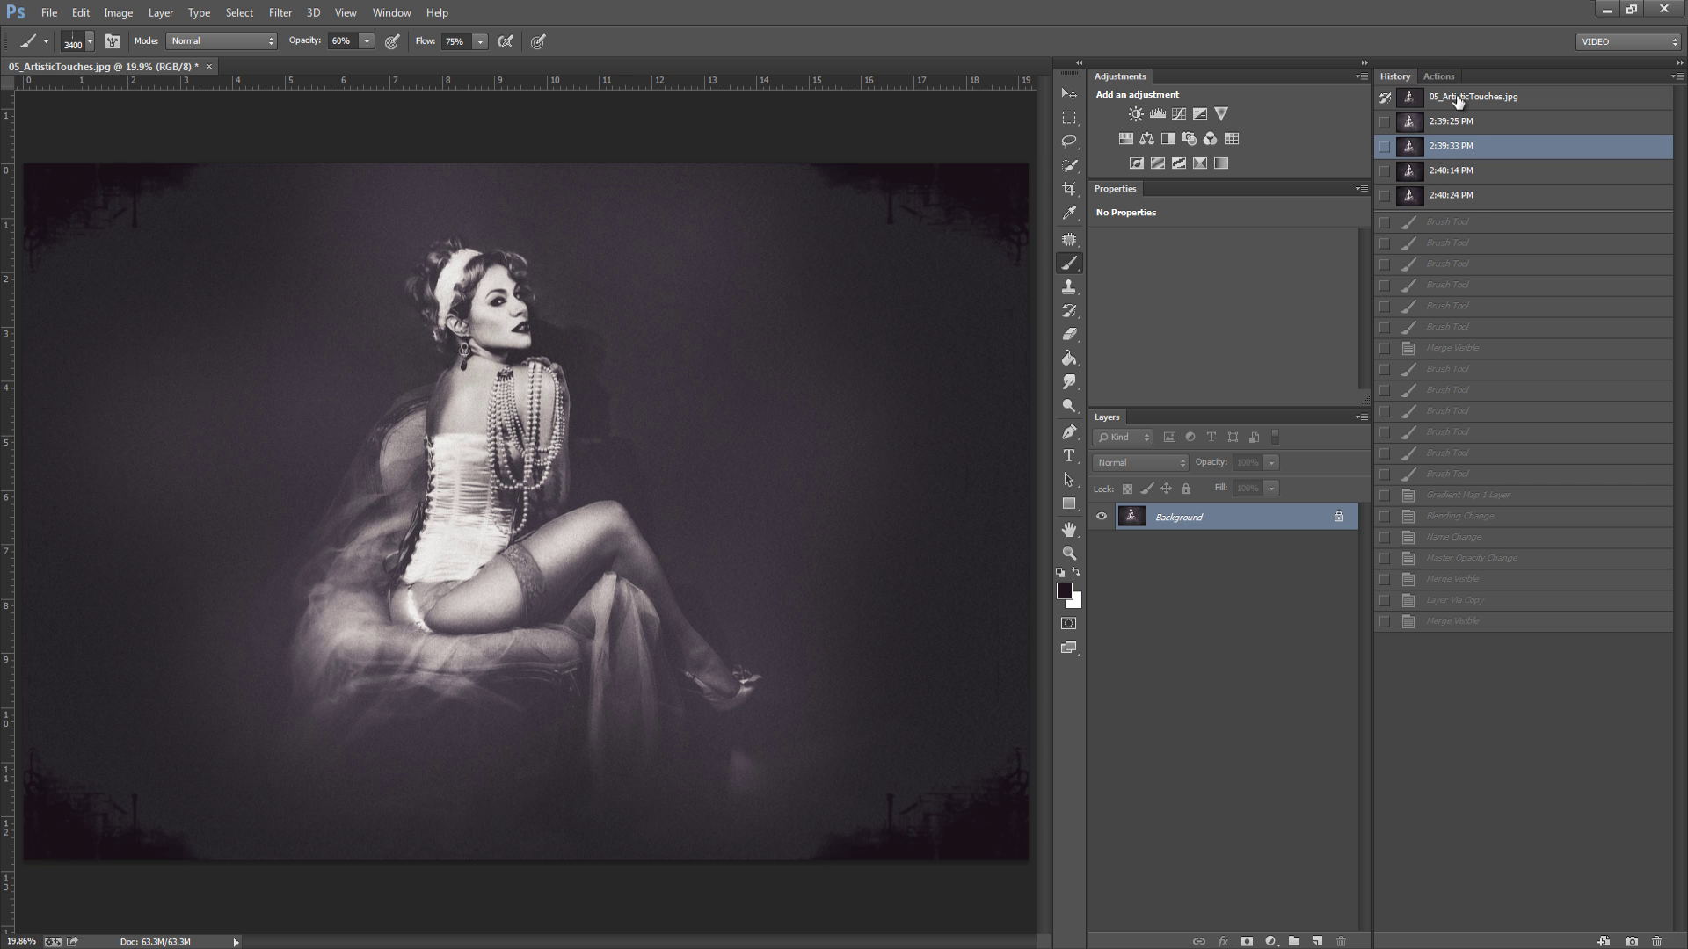
# Step: Compare the original unedited photo against the 2:39:25 PM and grunge-bordered 2:40:24 PM versions
pyautogui.click(1458, 99)
pyautogui.click(1455, 124)
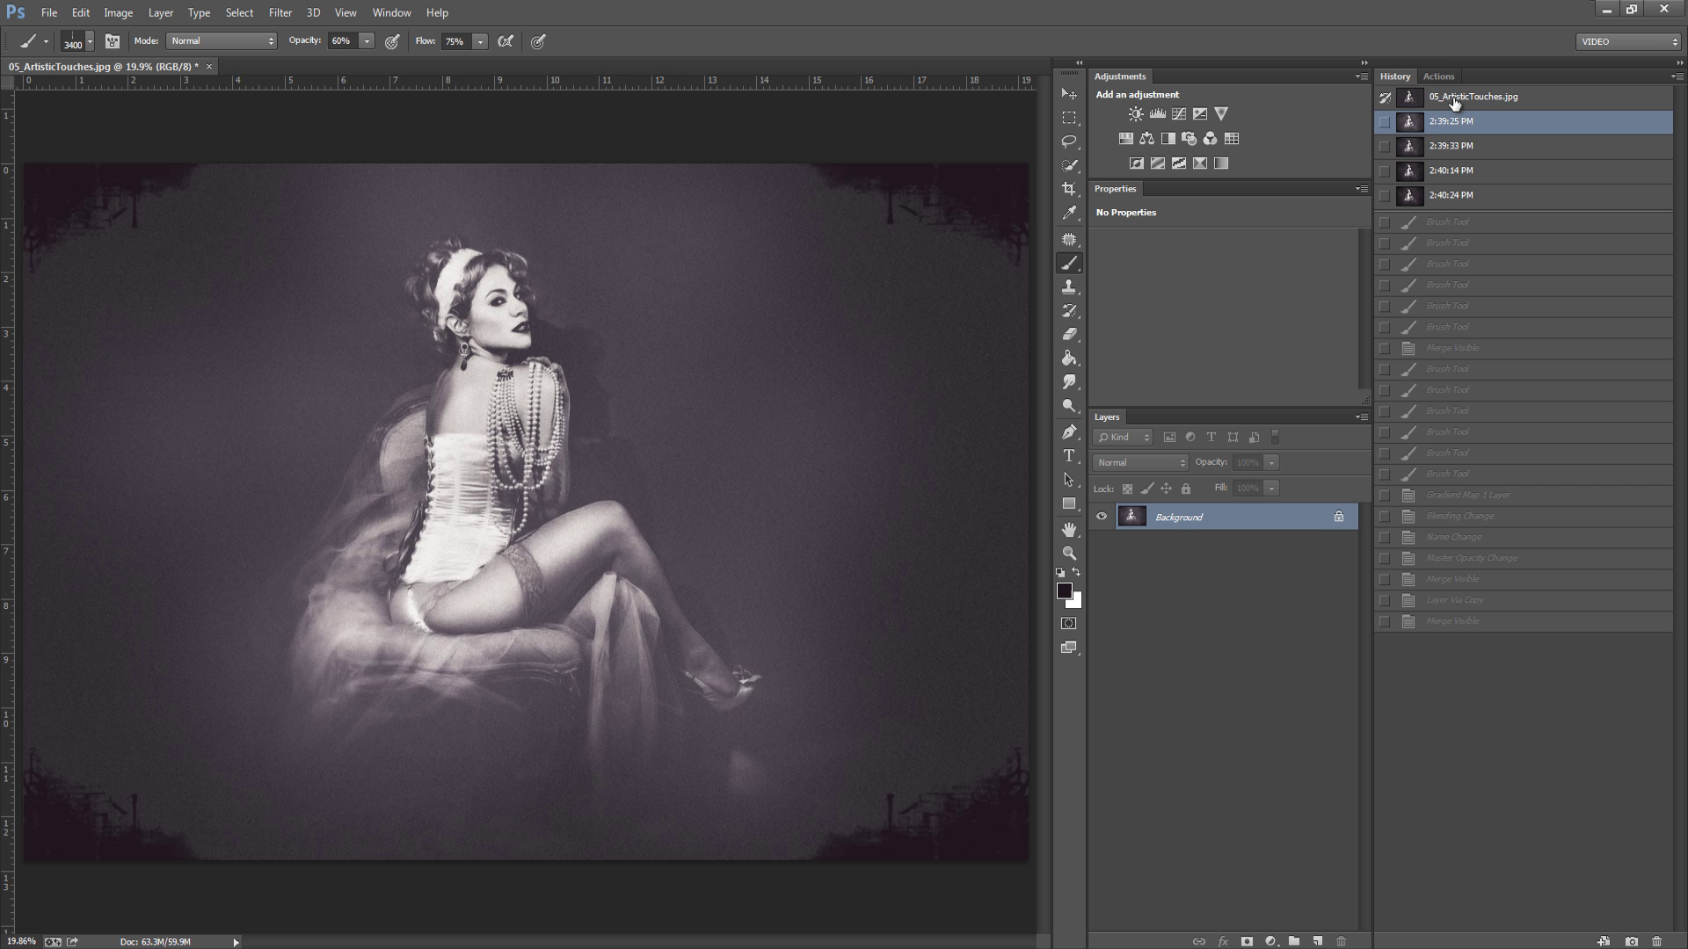
pyautogui.click(1455, 100)
pyautogui.click(1448, 195)
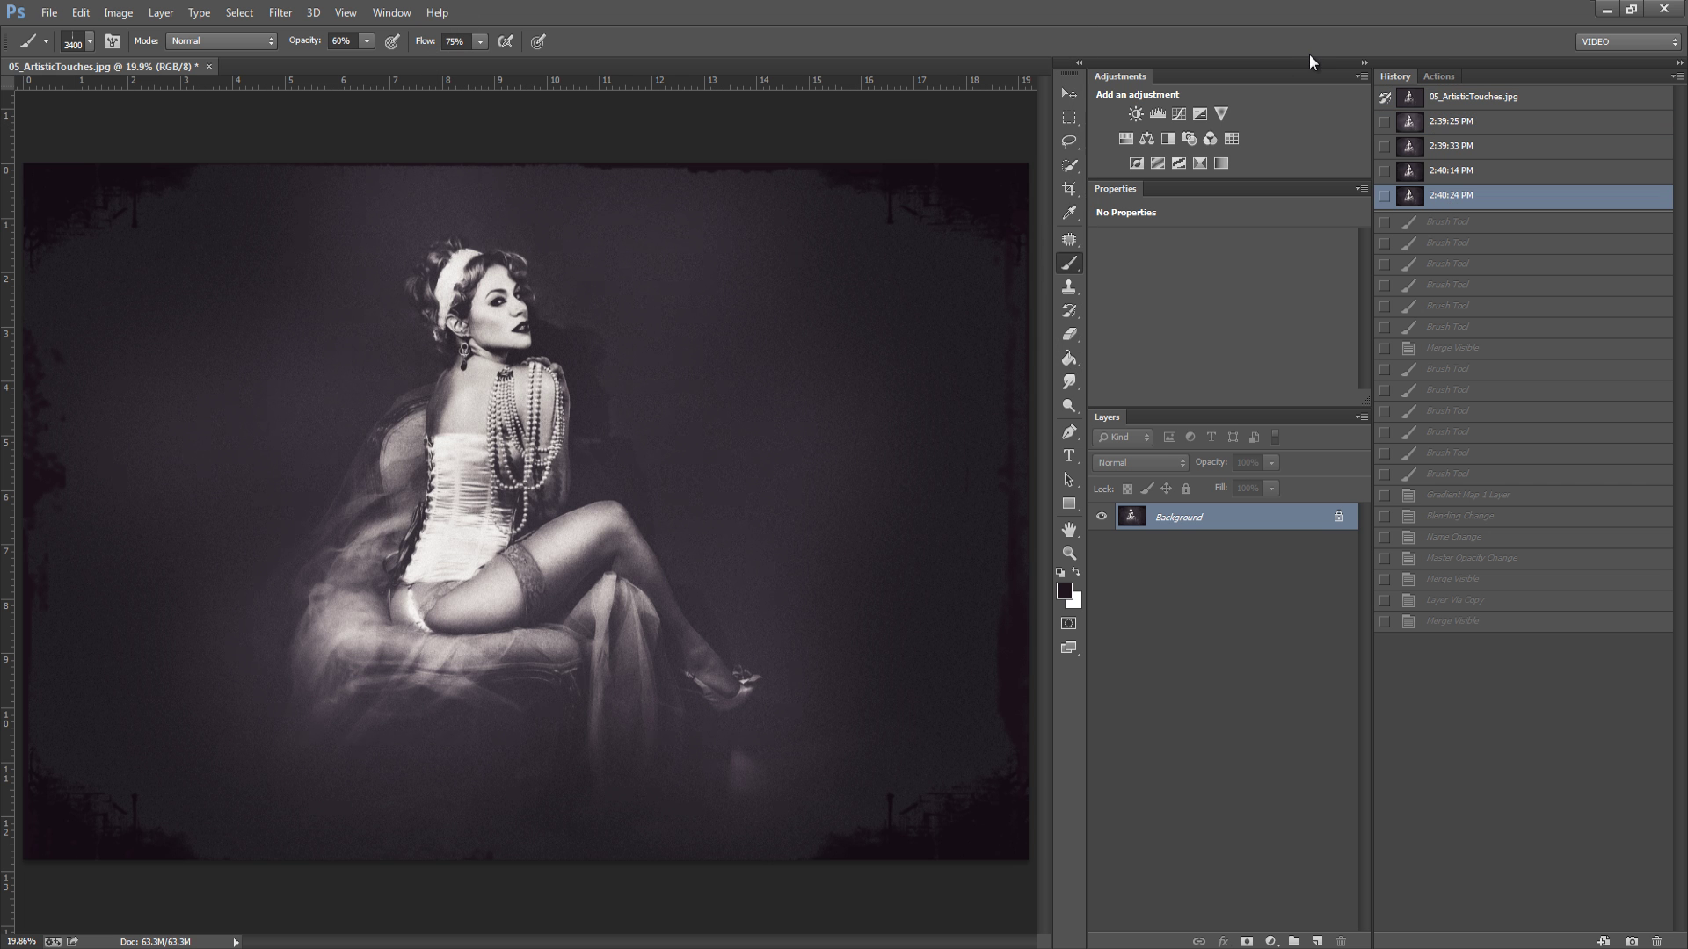
pyautogui.click(1466, 148)
pyautogui.click(1458, 123)
pyautogui.click(1459, 101)
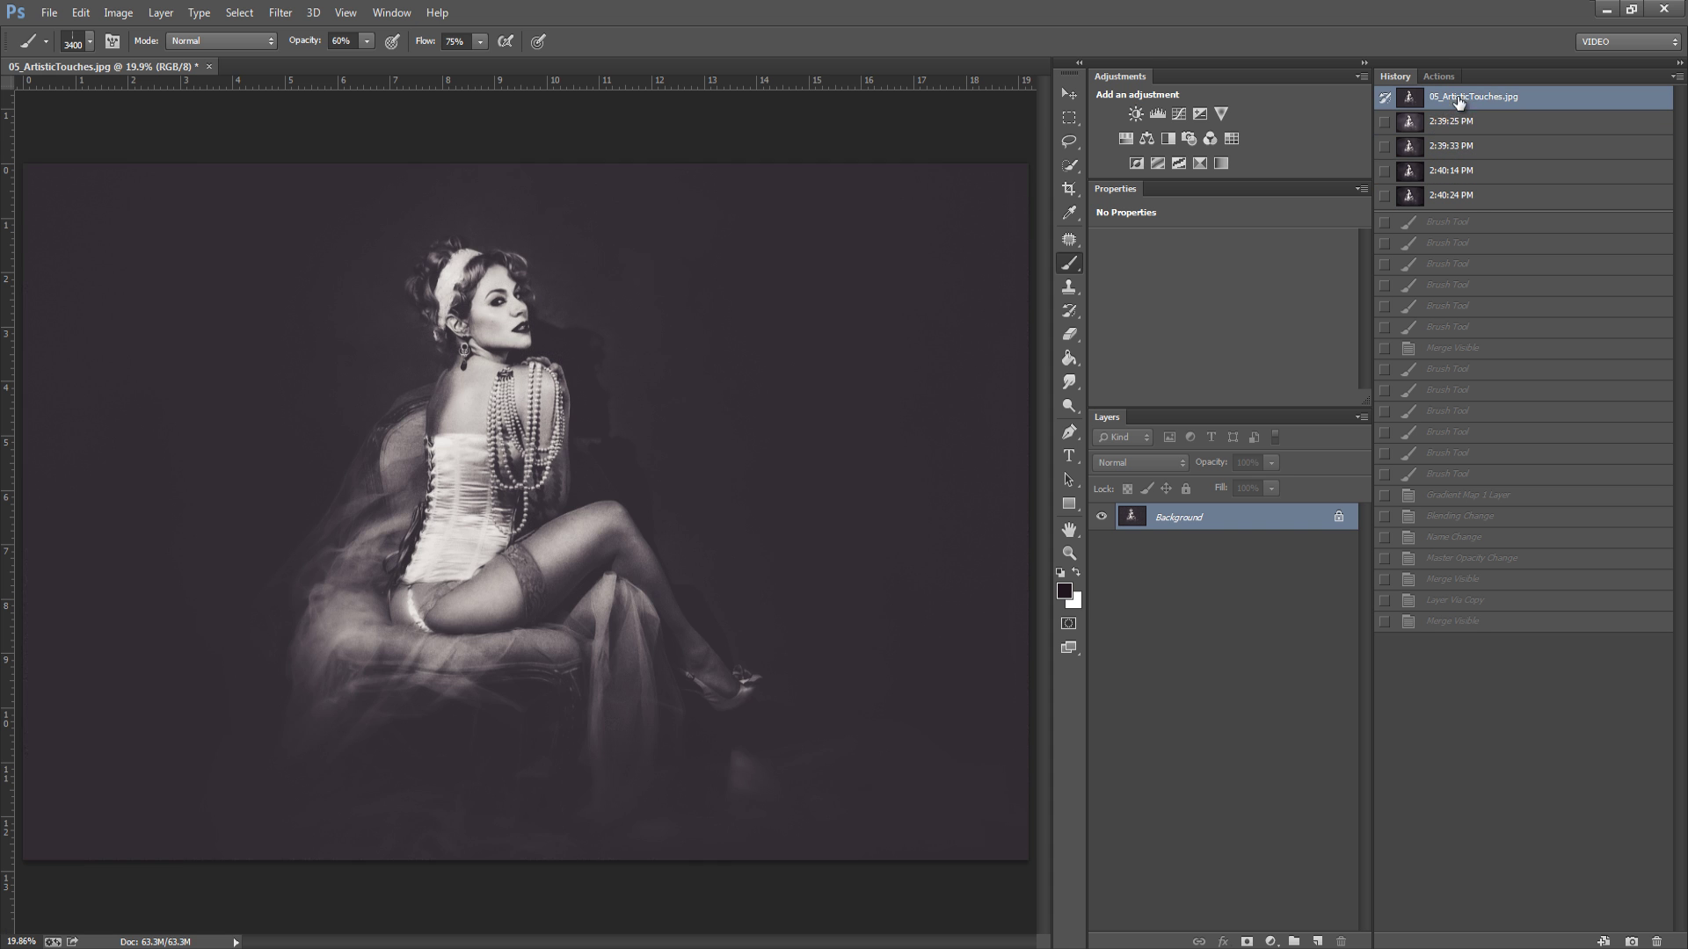
# Step: Select all of the original photo, then return to the grunge-bordered 2:40:24 PM version
pyautogui.hotkey('ctrl', 'a')
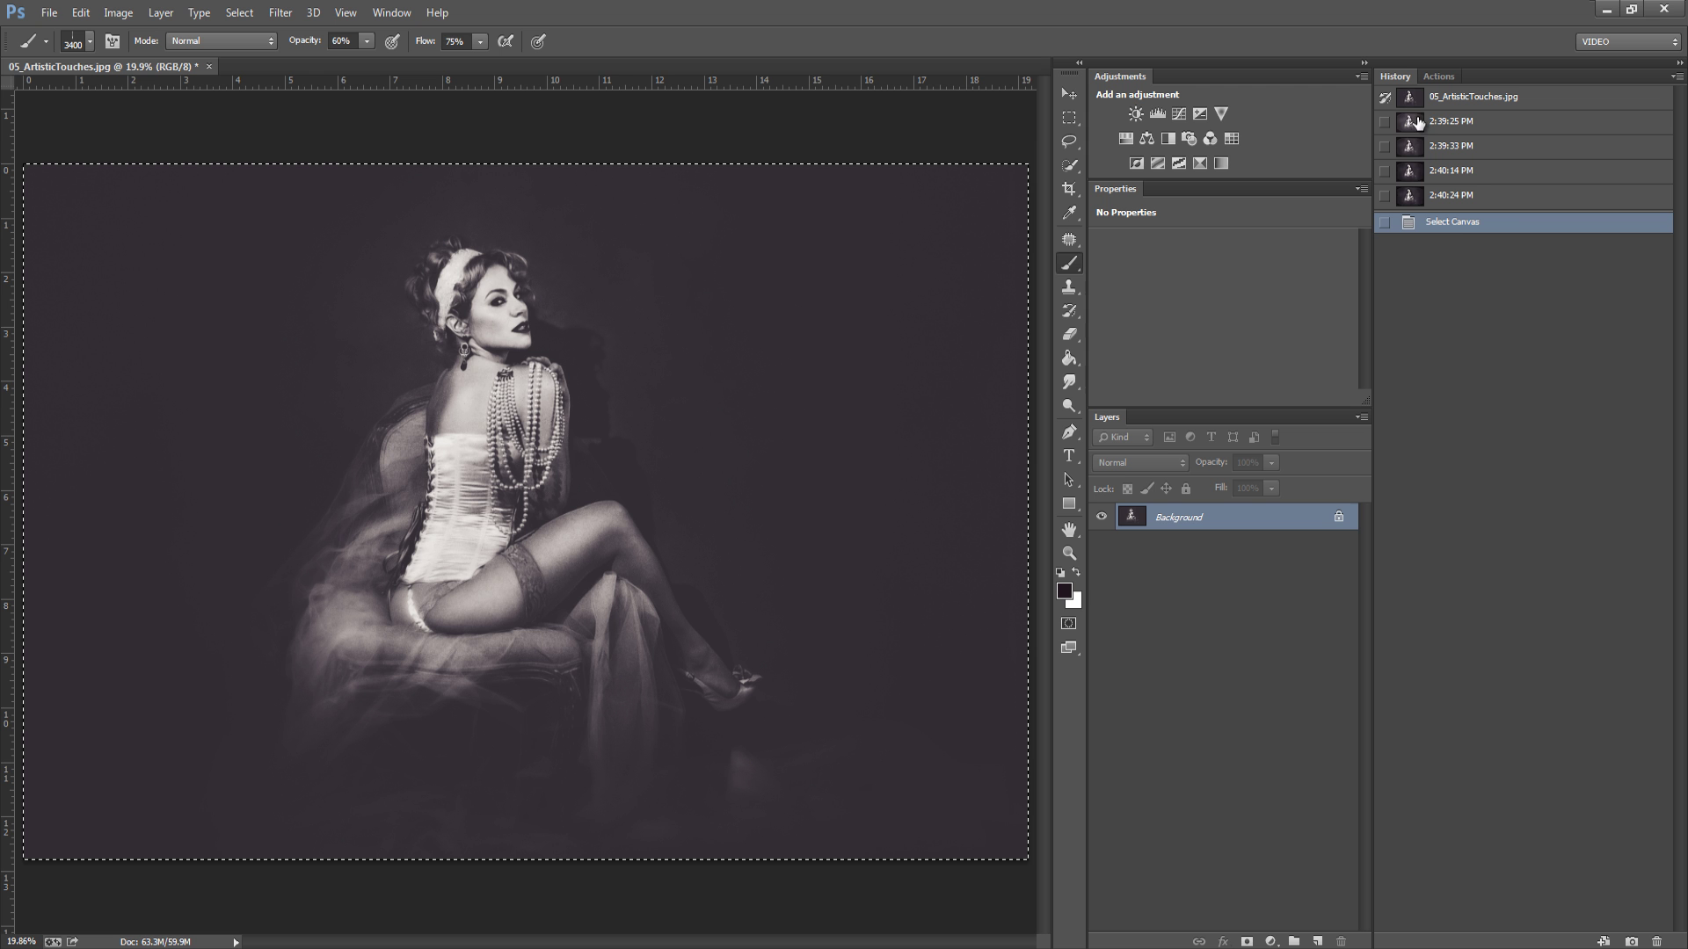
pyautogui.click(1450, 197)
pyautogui.click(1469, 104)
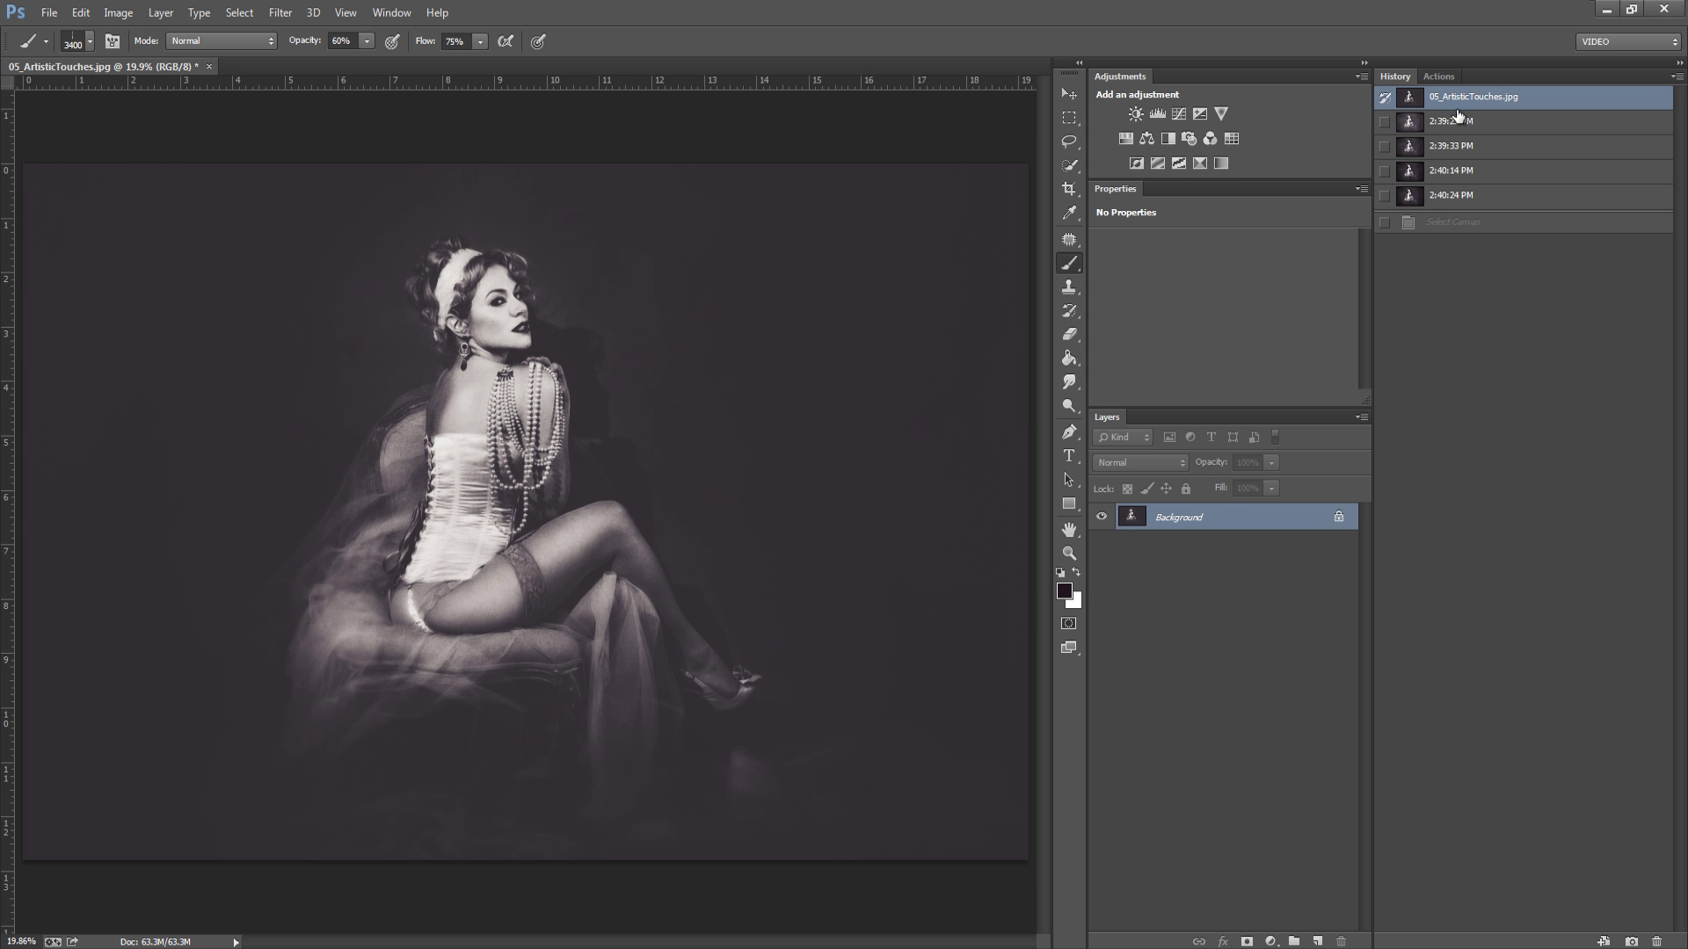
pyautogui.click(1462, 197)
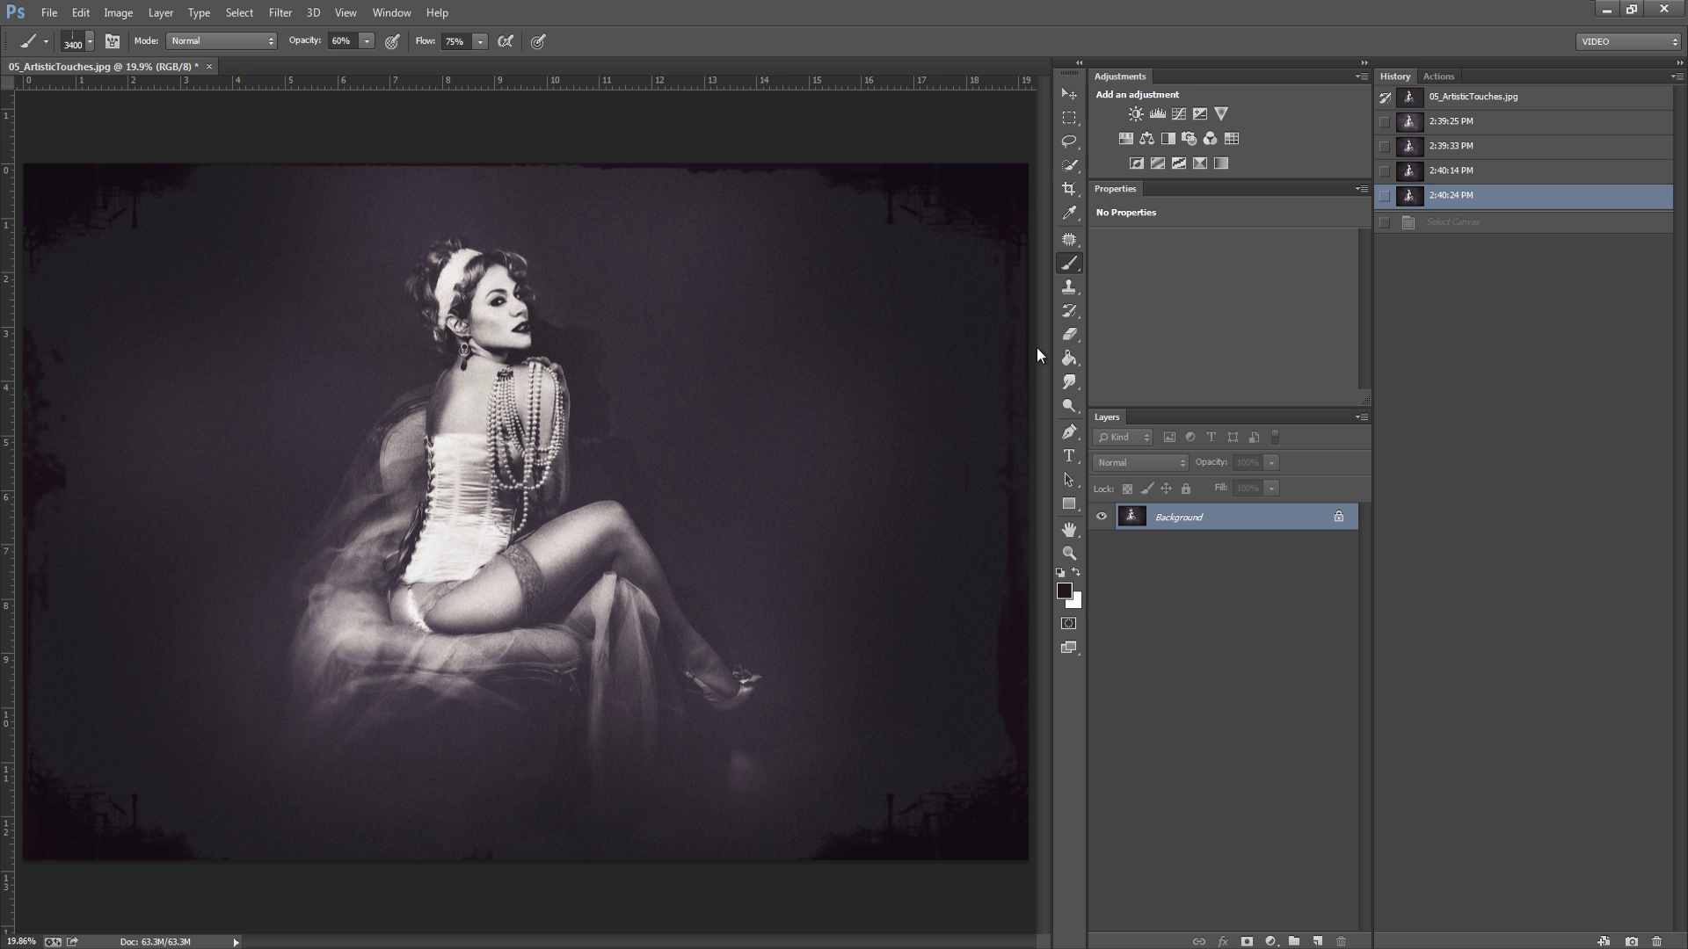
# Step: Paste the original in place as Layer 1, compare it with the grunge version, and add a white mask
pyautogui.hotkey('ctrl', 'shift', 'v')
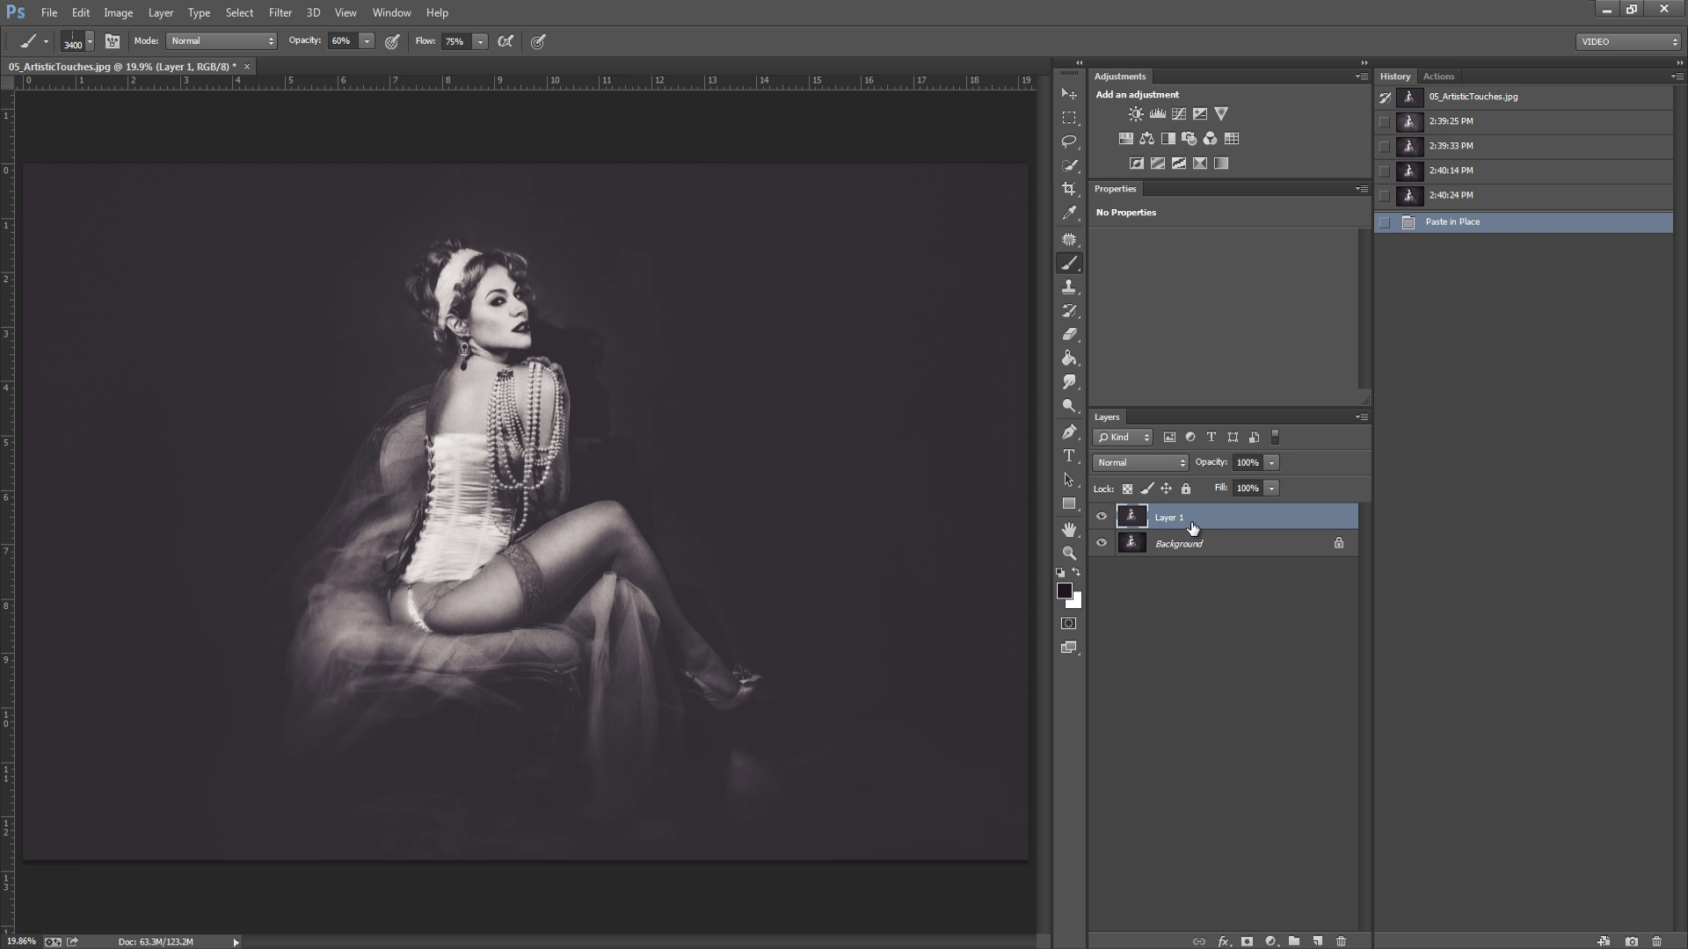
pyautogui.click(1102, 518)
pyautogui.click(1101, 518)
pyautogui.click(1102, 518)
pyautogui.click(1102, 519)
pyautogui.click(1102, 518)
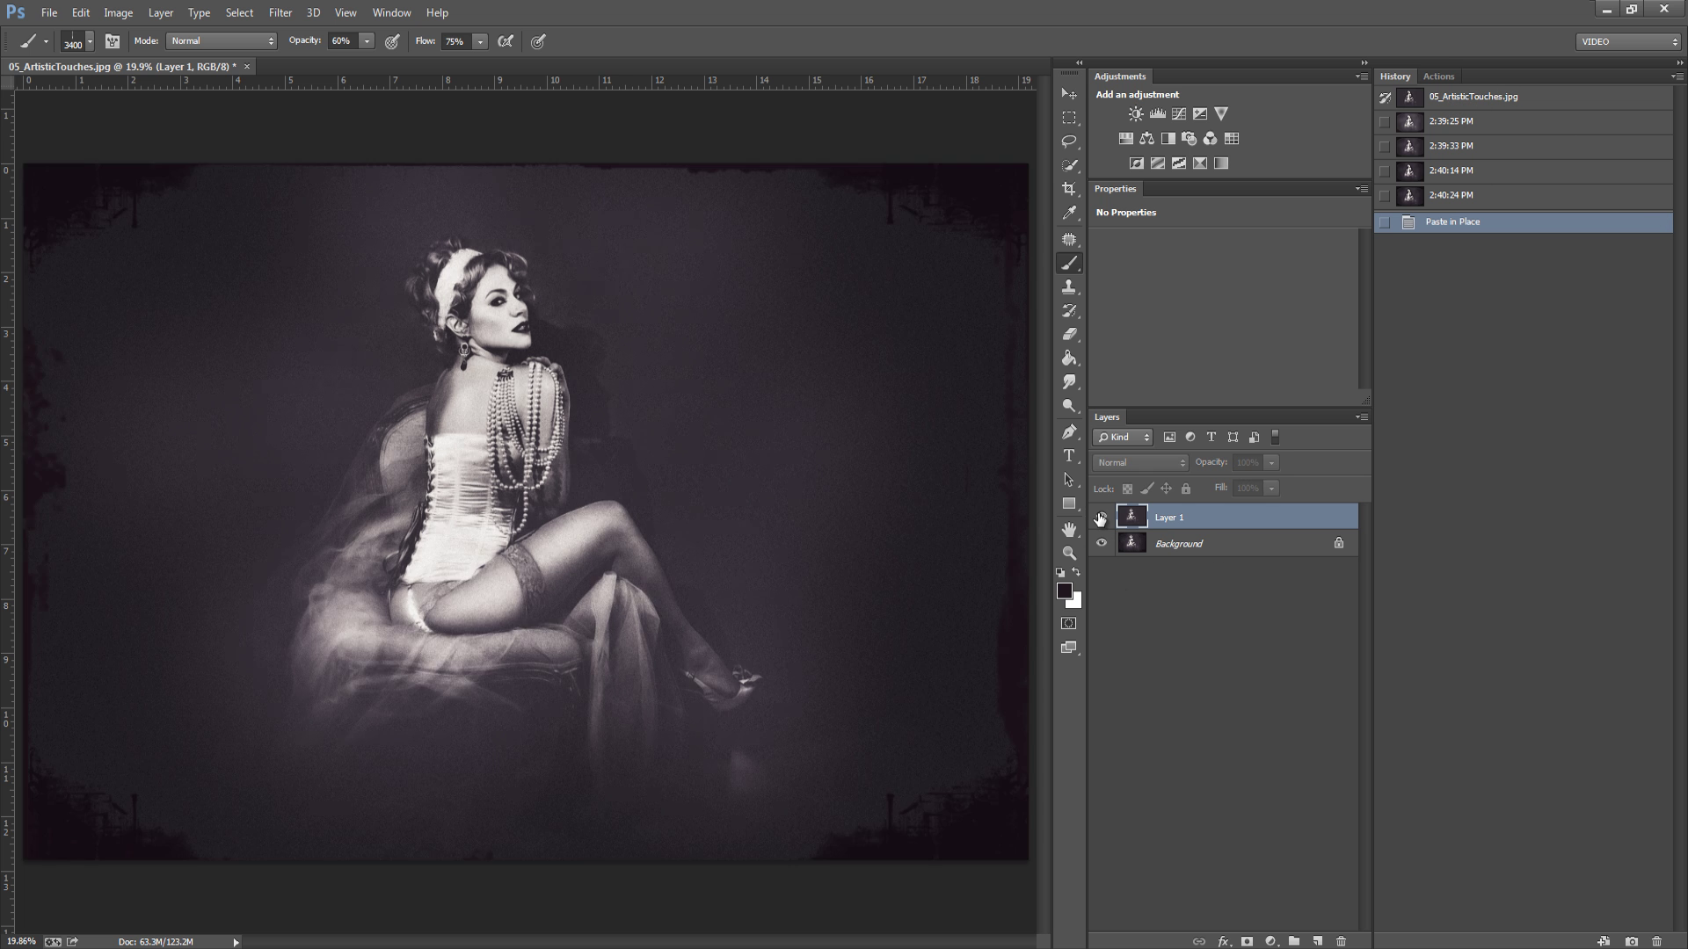
pyautogui.click(1101, 518)
pyautogui.click(1101, 518)
pyautogui.click(1102, 517)
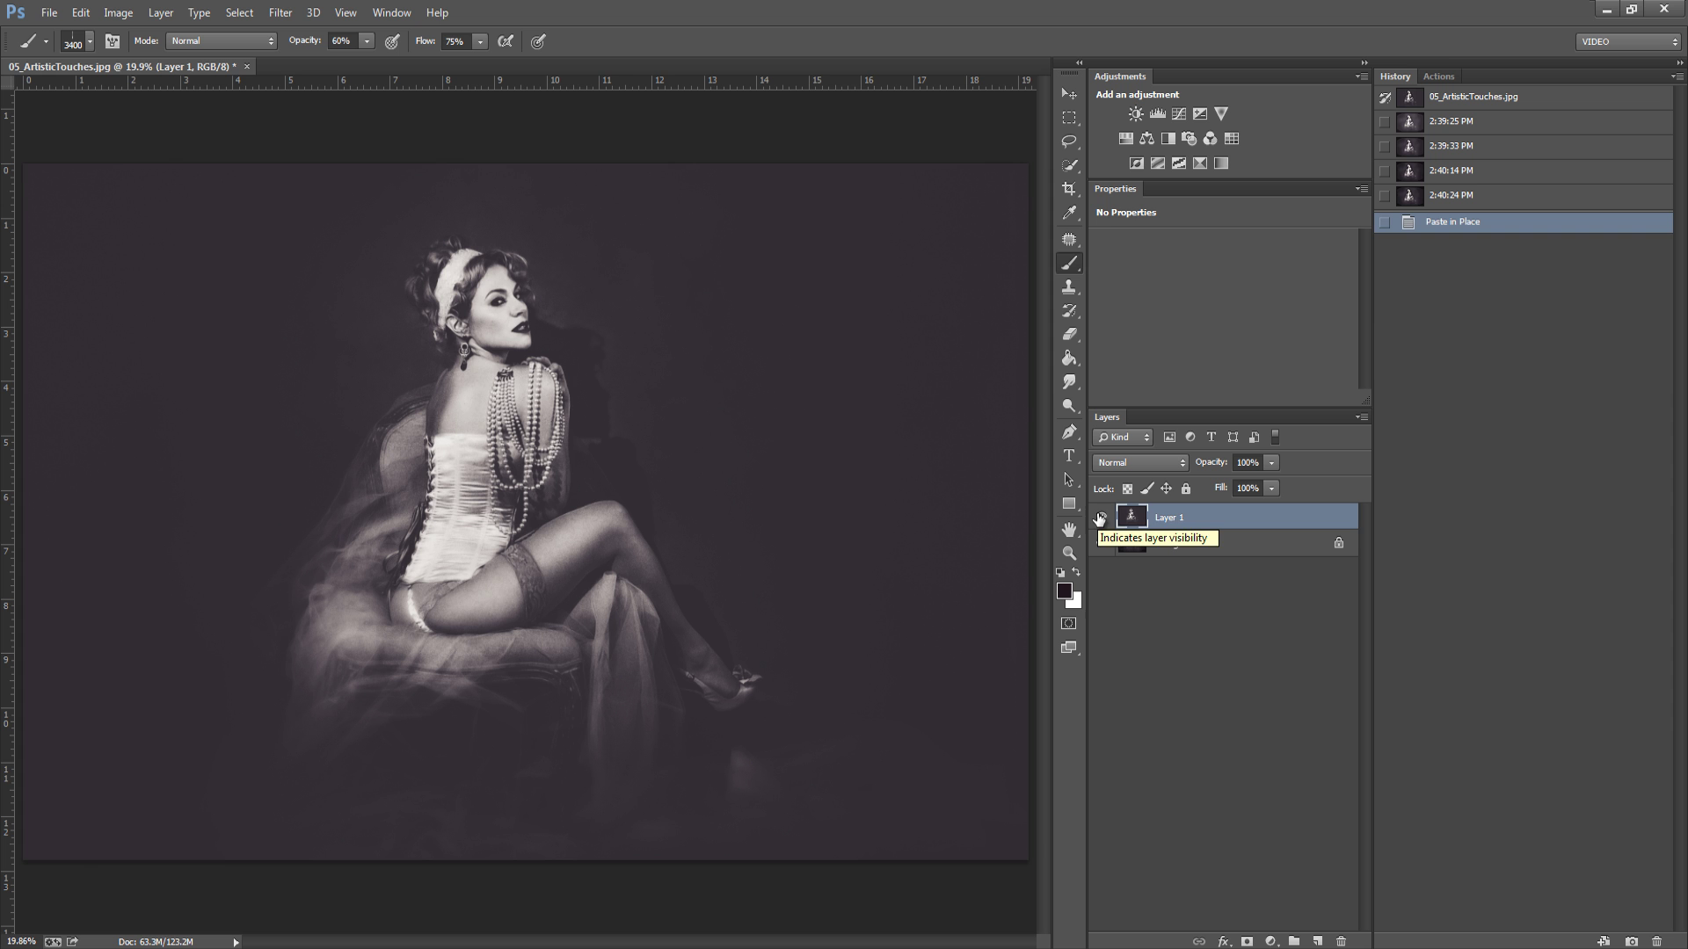
pyautogui.click(1246, 941)
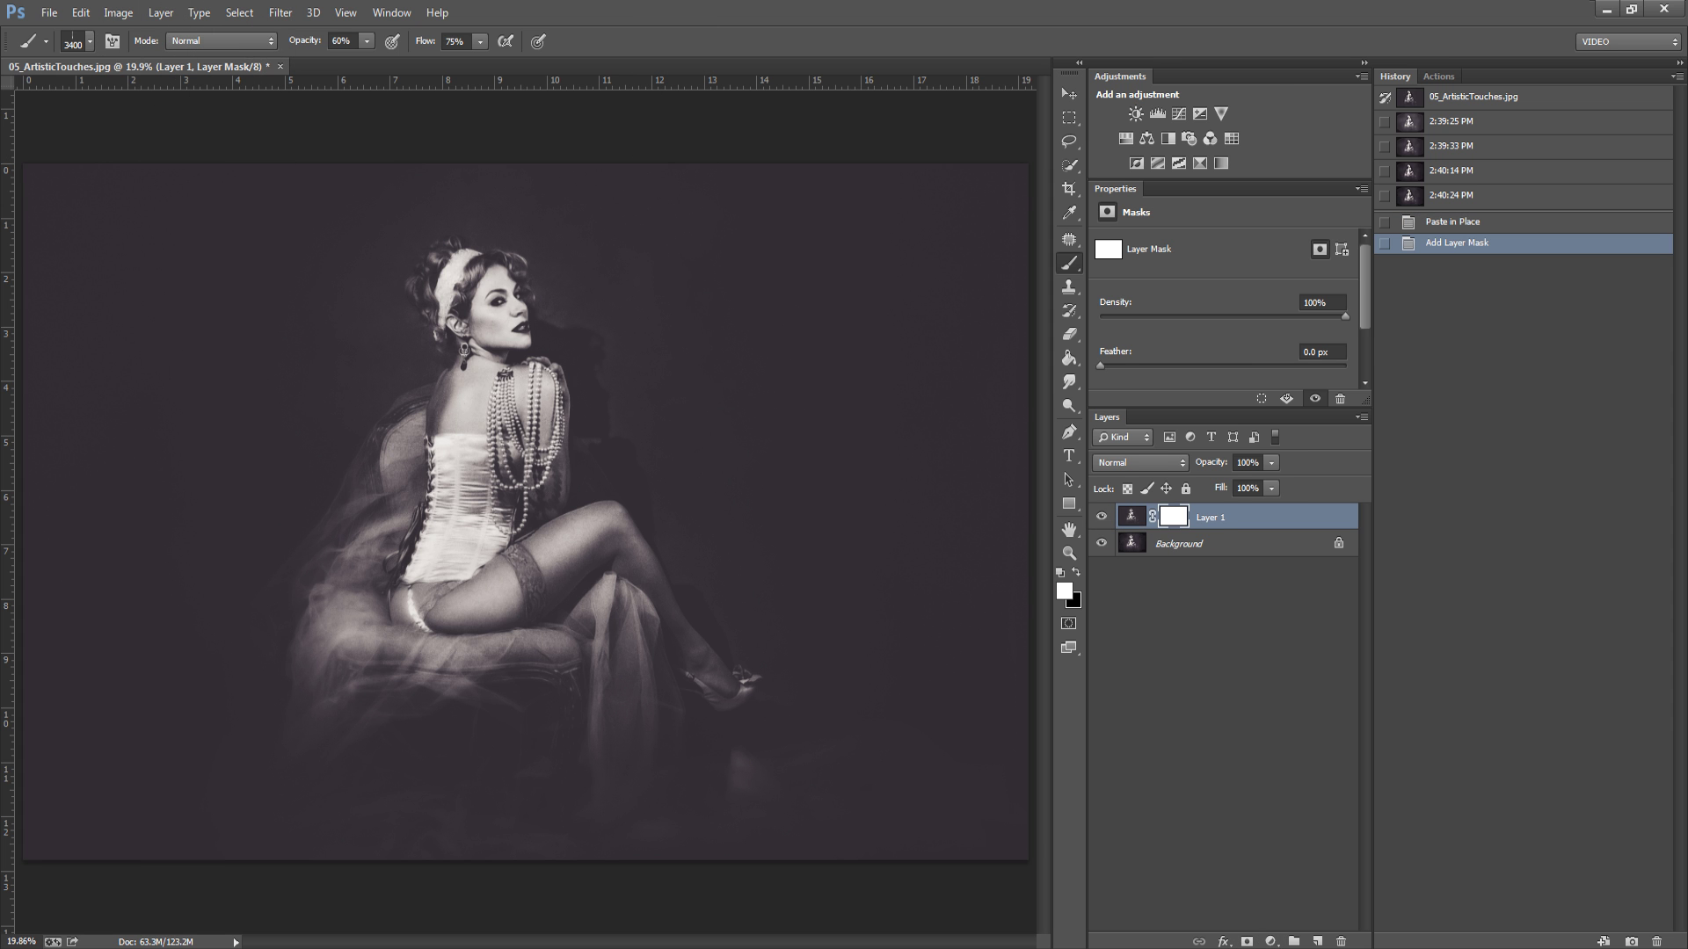
# Step: Choose a soft round brush from the Brush Preset picker
pyautogui.click(88, 44)
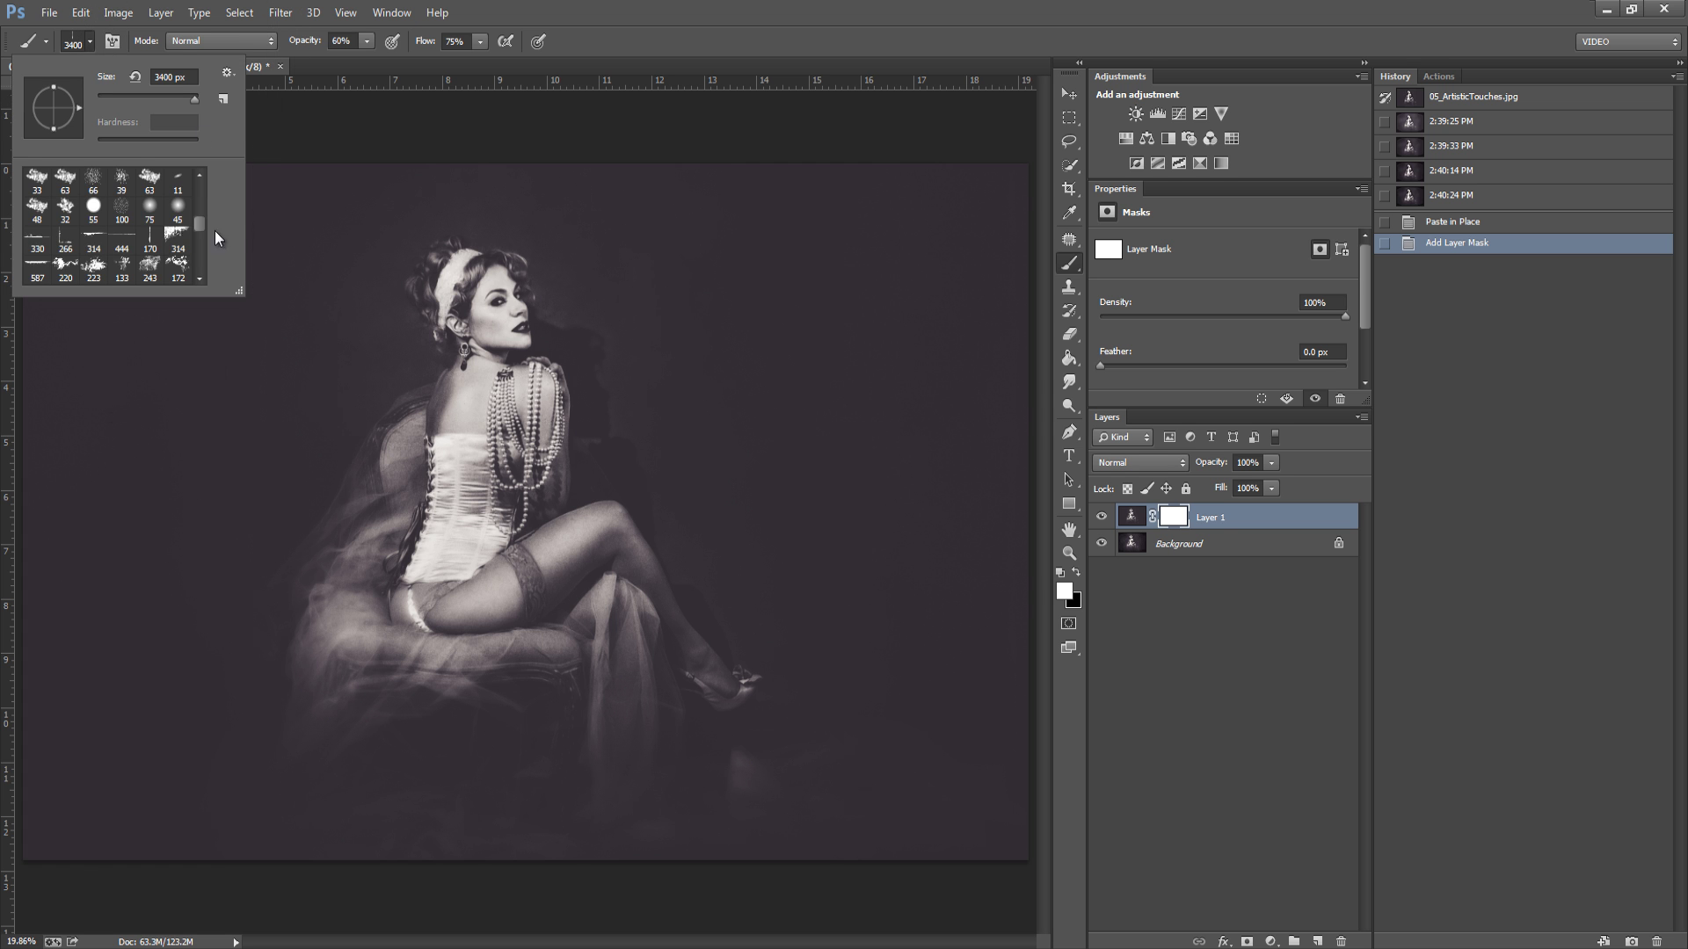
pyautogui.moveTo(204, 222); pyautogui.dragTo(193, 139)
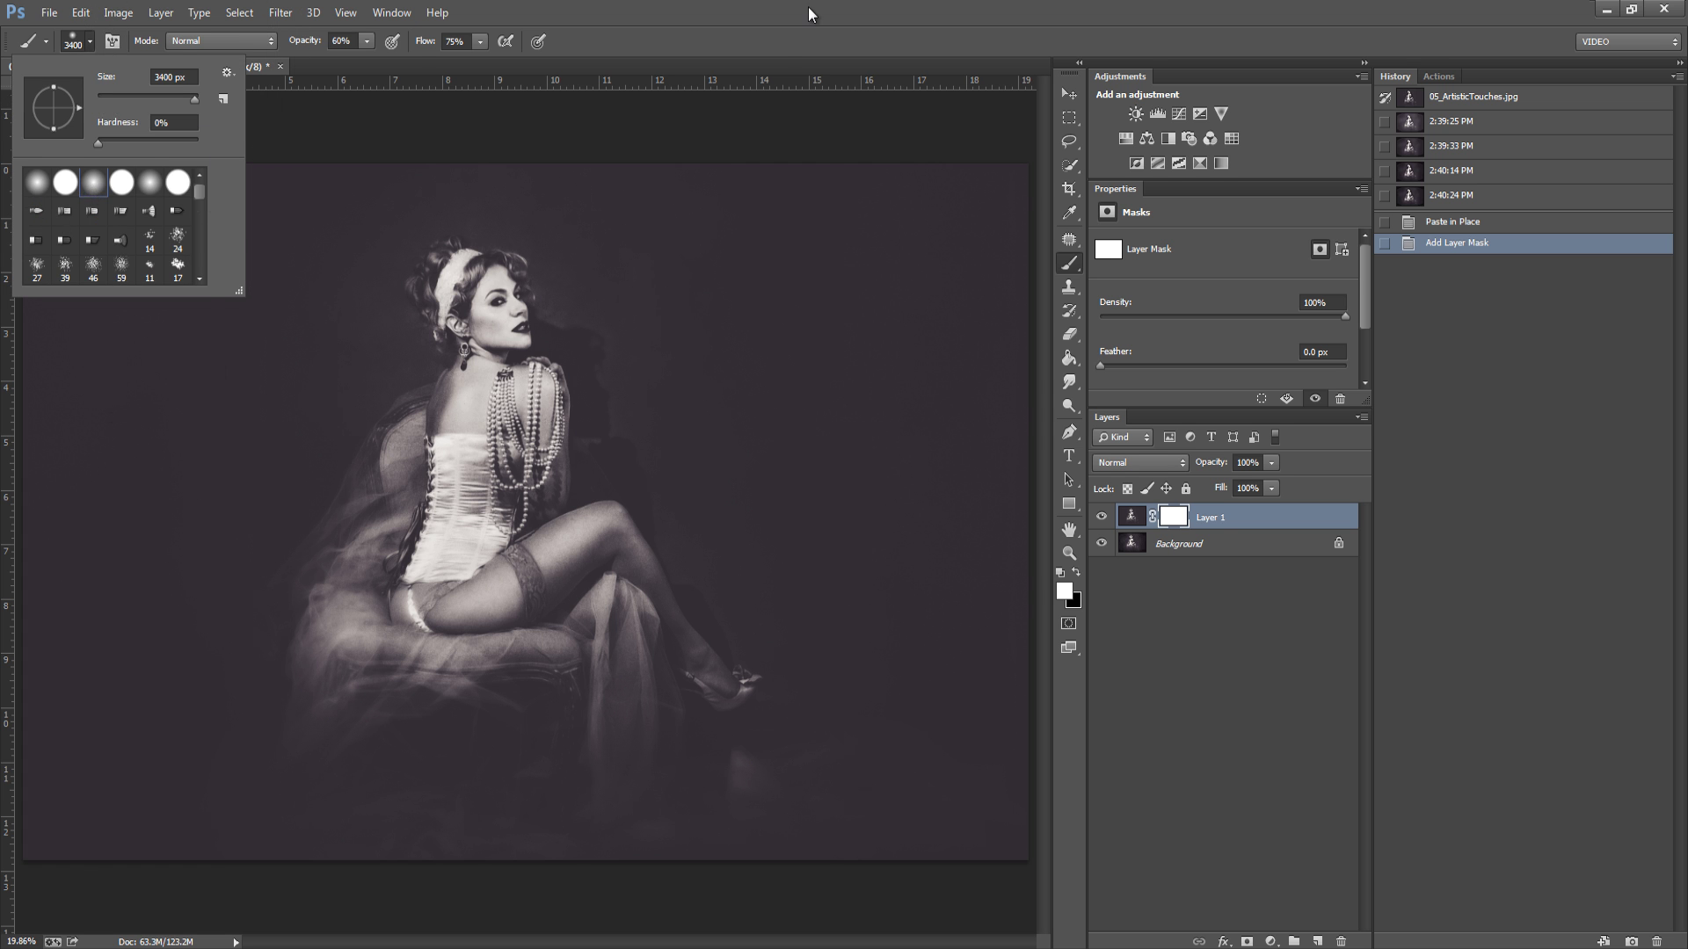
pyautogui.doubleClick(89, 189)
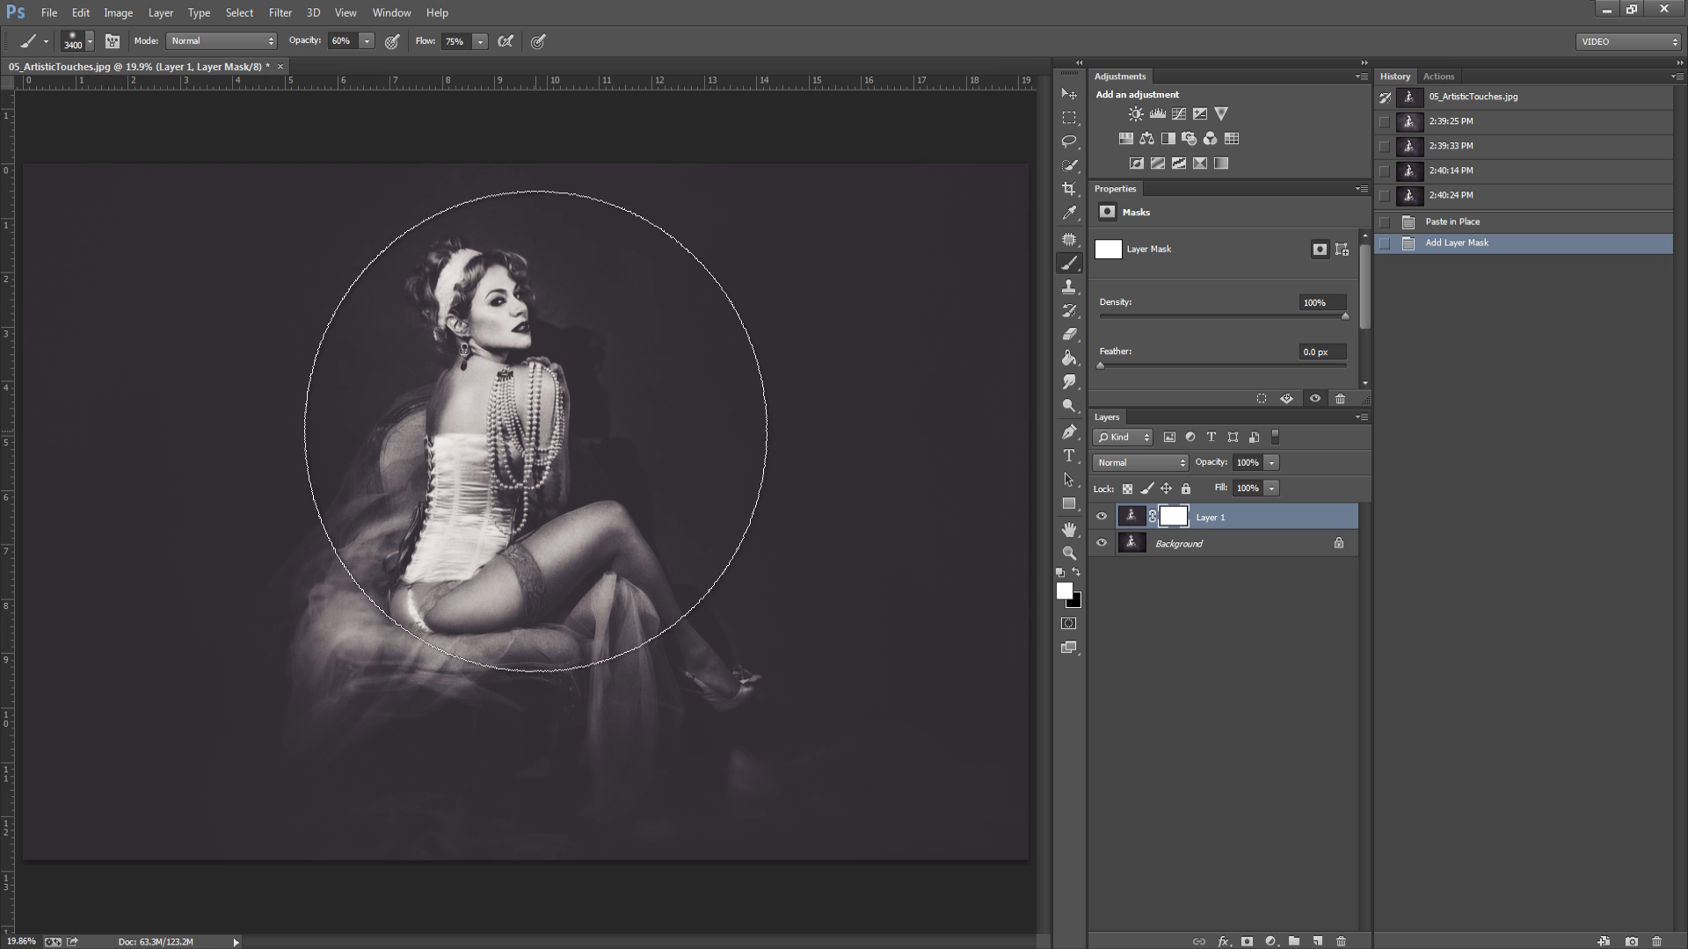
# Step: Switch to the Eraser tool with the E shortcut
pyautogui.press('e')
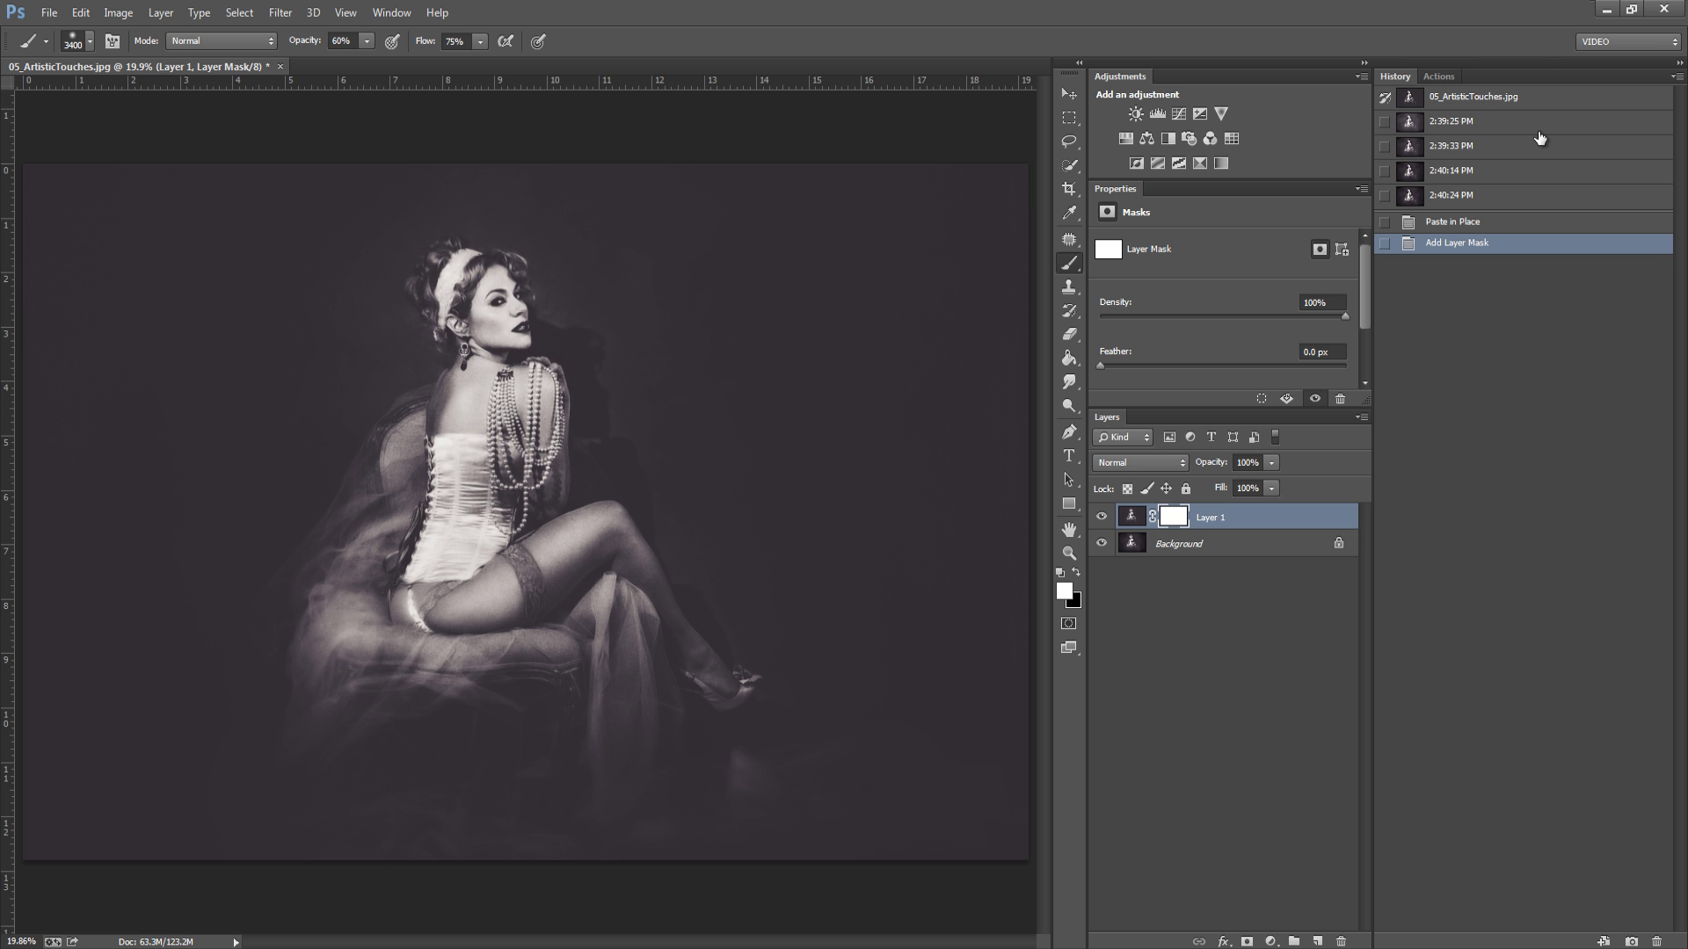
# Step: Confirm History Options with automatic first snapshot and new snapshot on saving enabled
pyautogui.click(1677, 76)
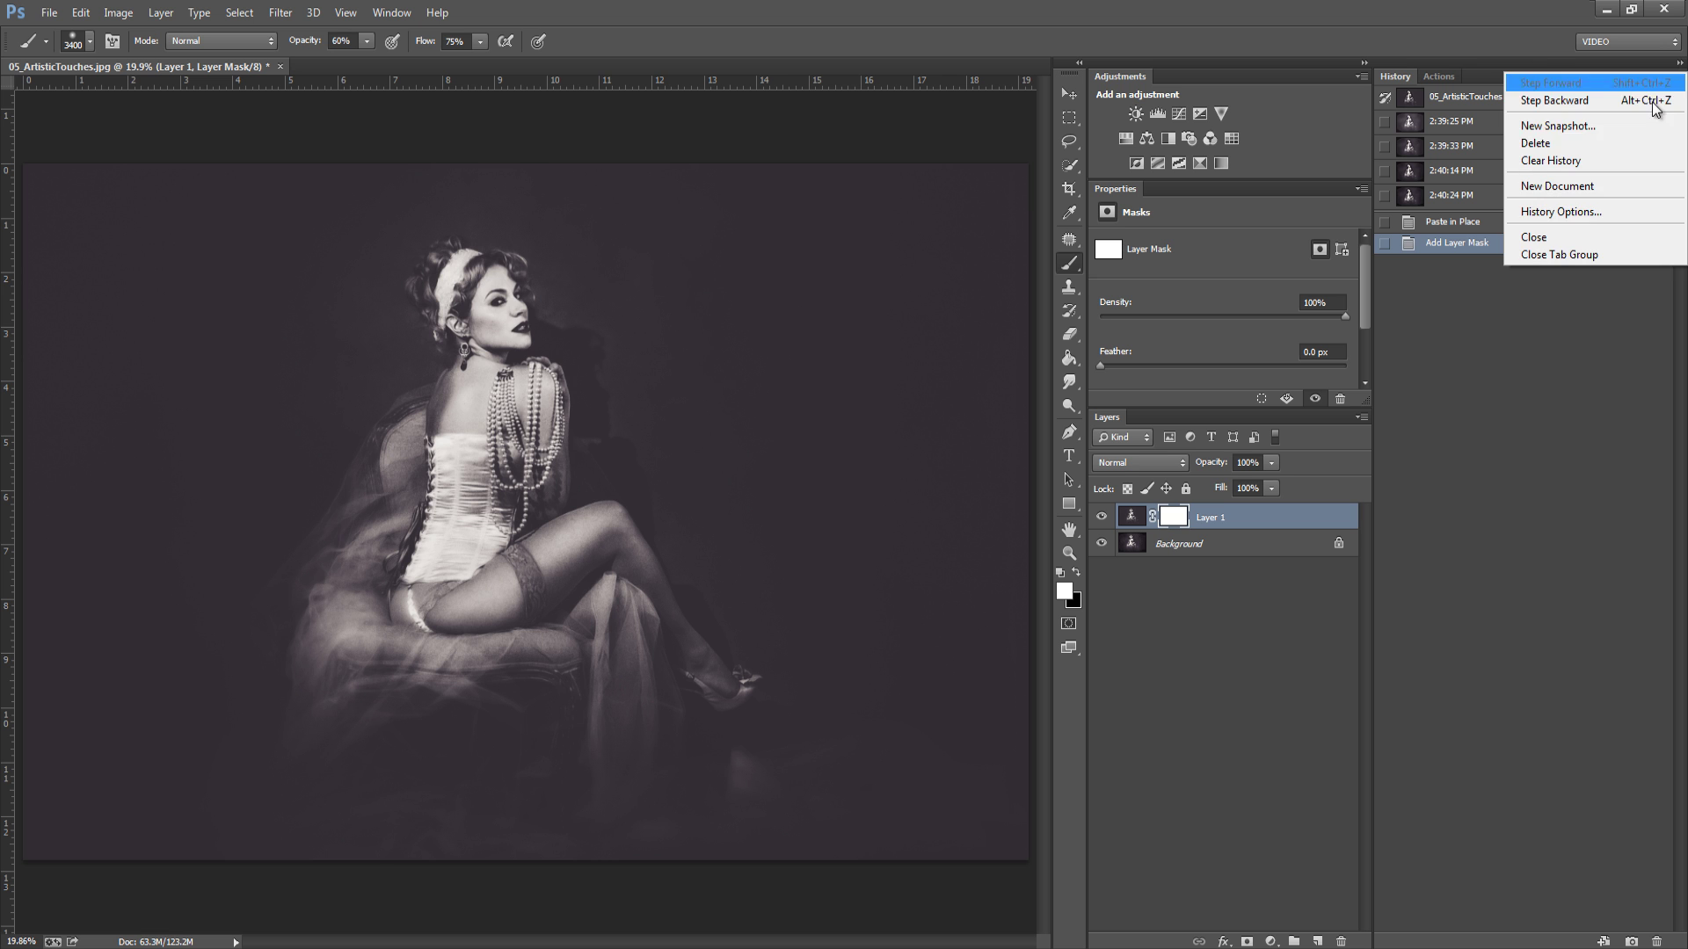
pyautogui.click(1564, 212)
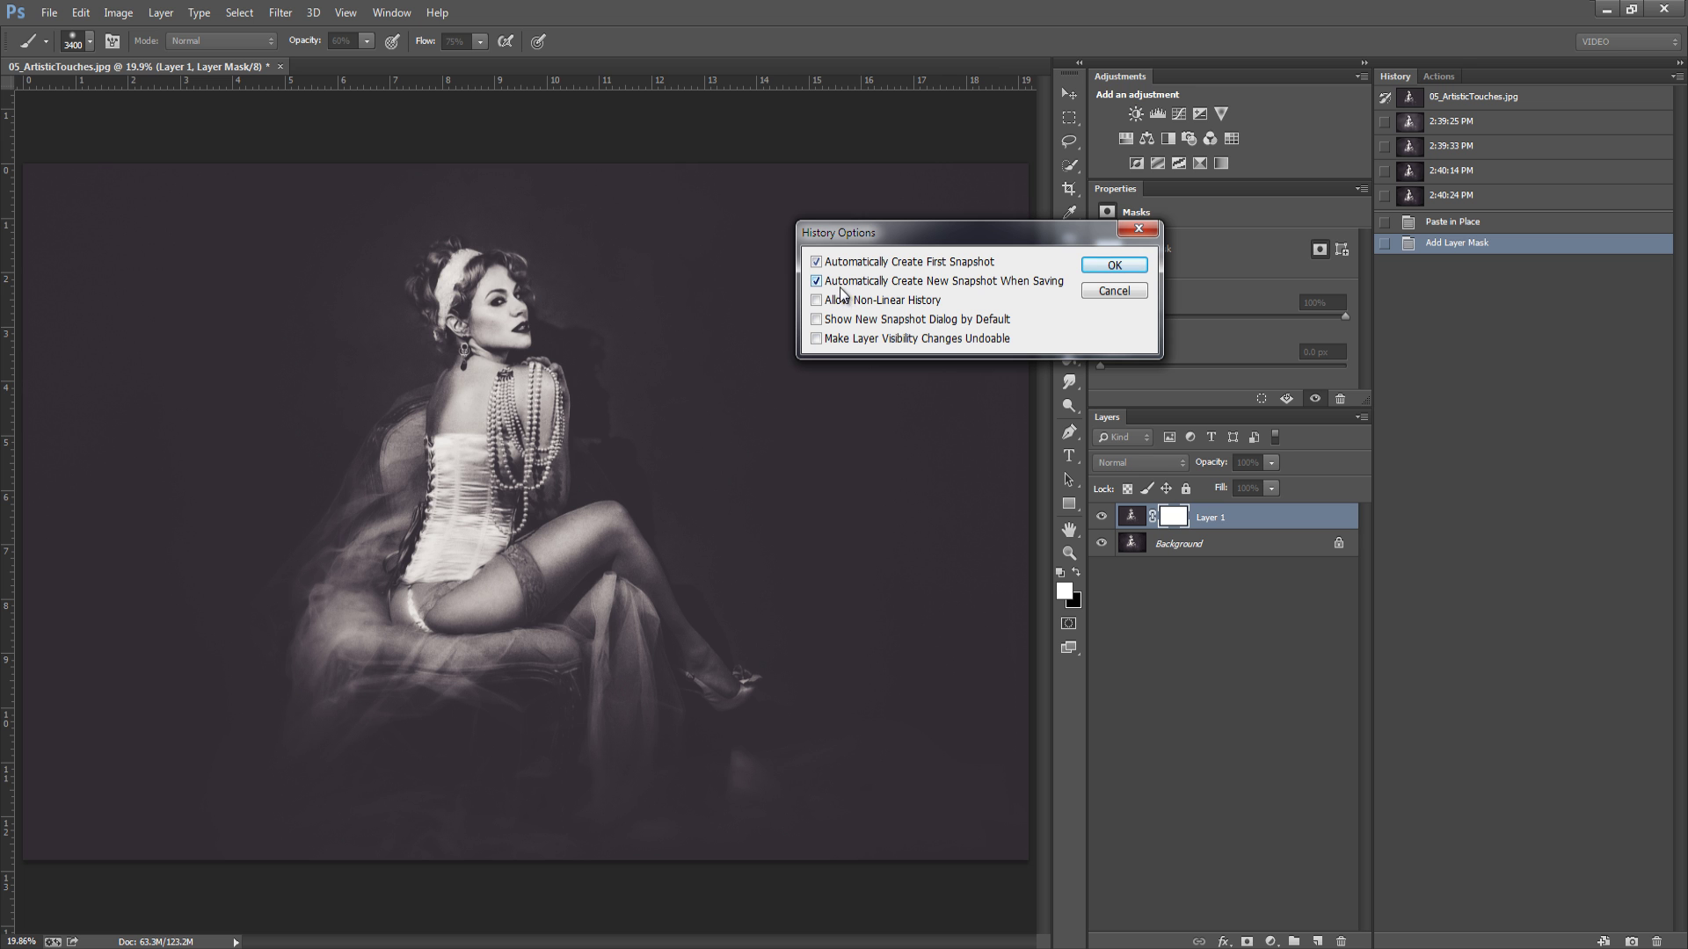
pyautogui.click(1114, 266)
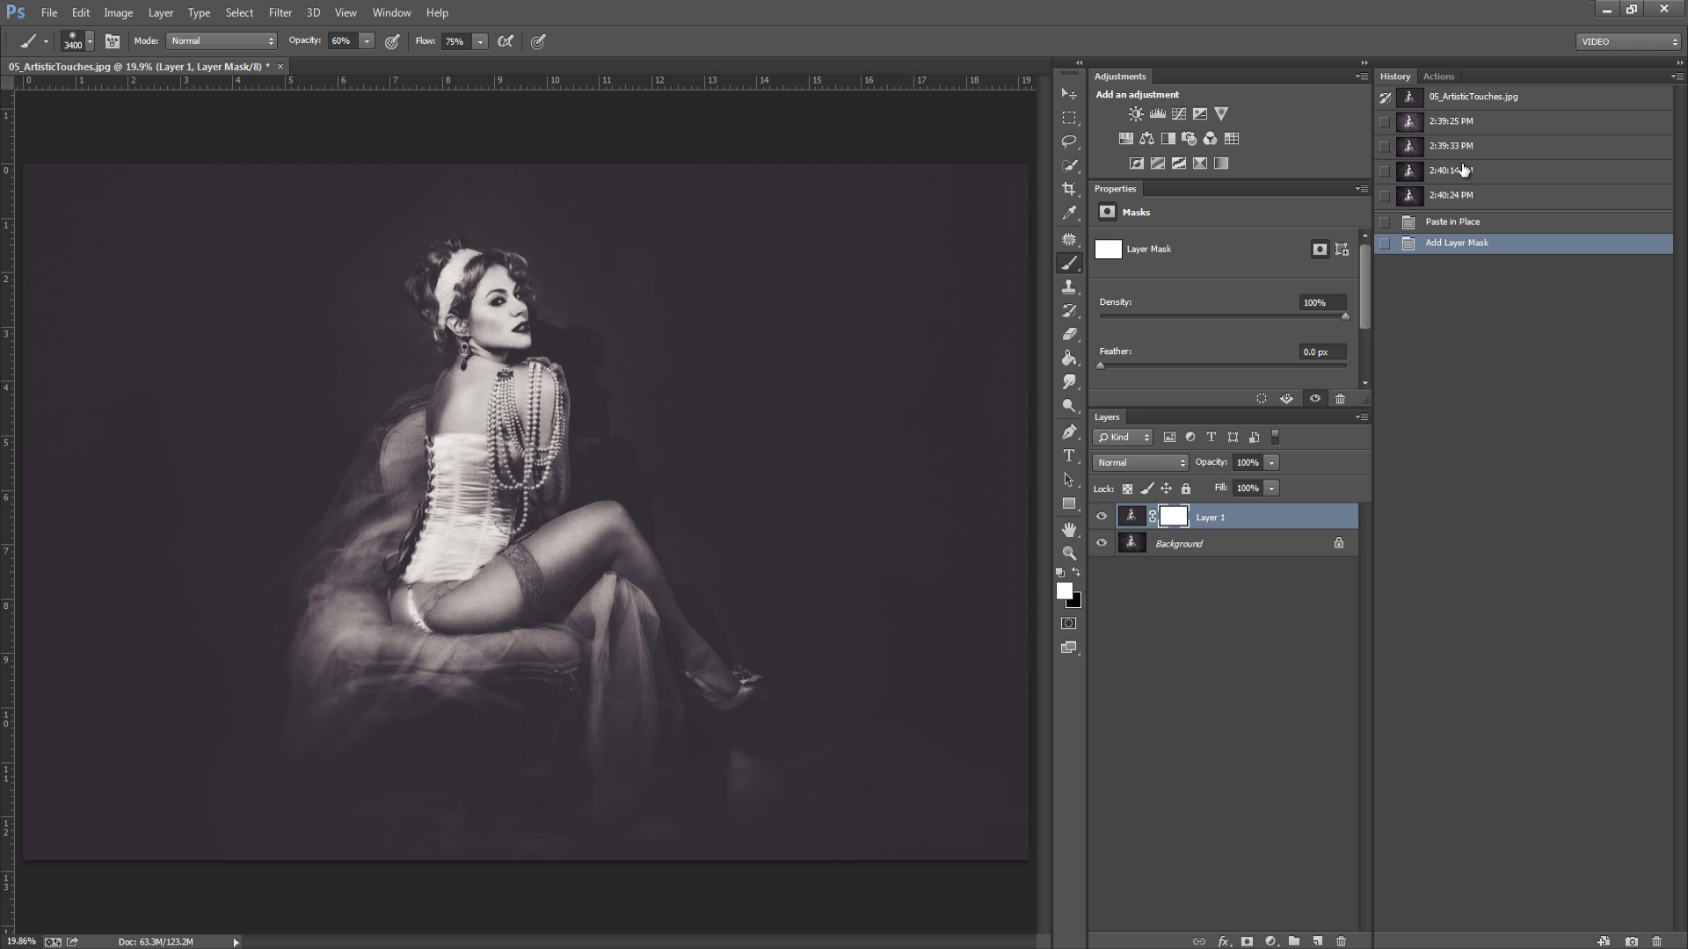
# Step: Select the whole original snapshot and paste it in place as Layer 1 over the 2:40:24 PM version
pyautogui.click(1447, 146)
pyautogui.click(1443, 124)
pyautogui.click(1445, 151)
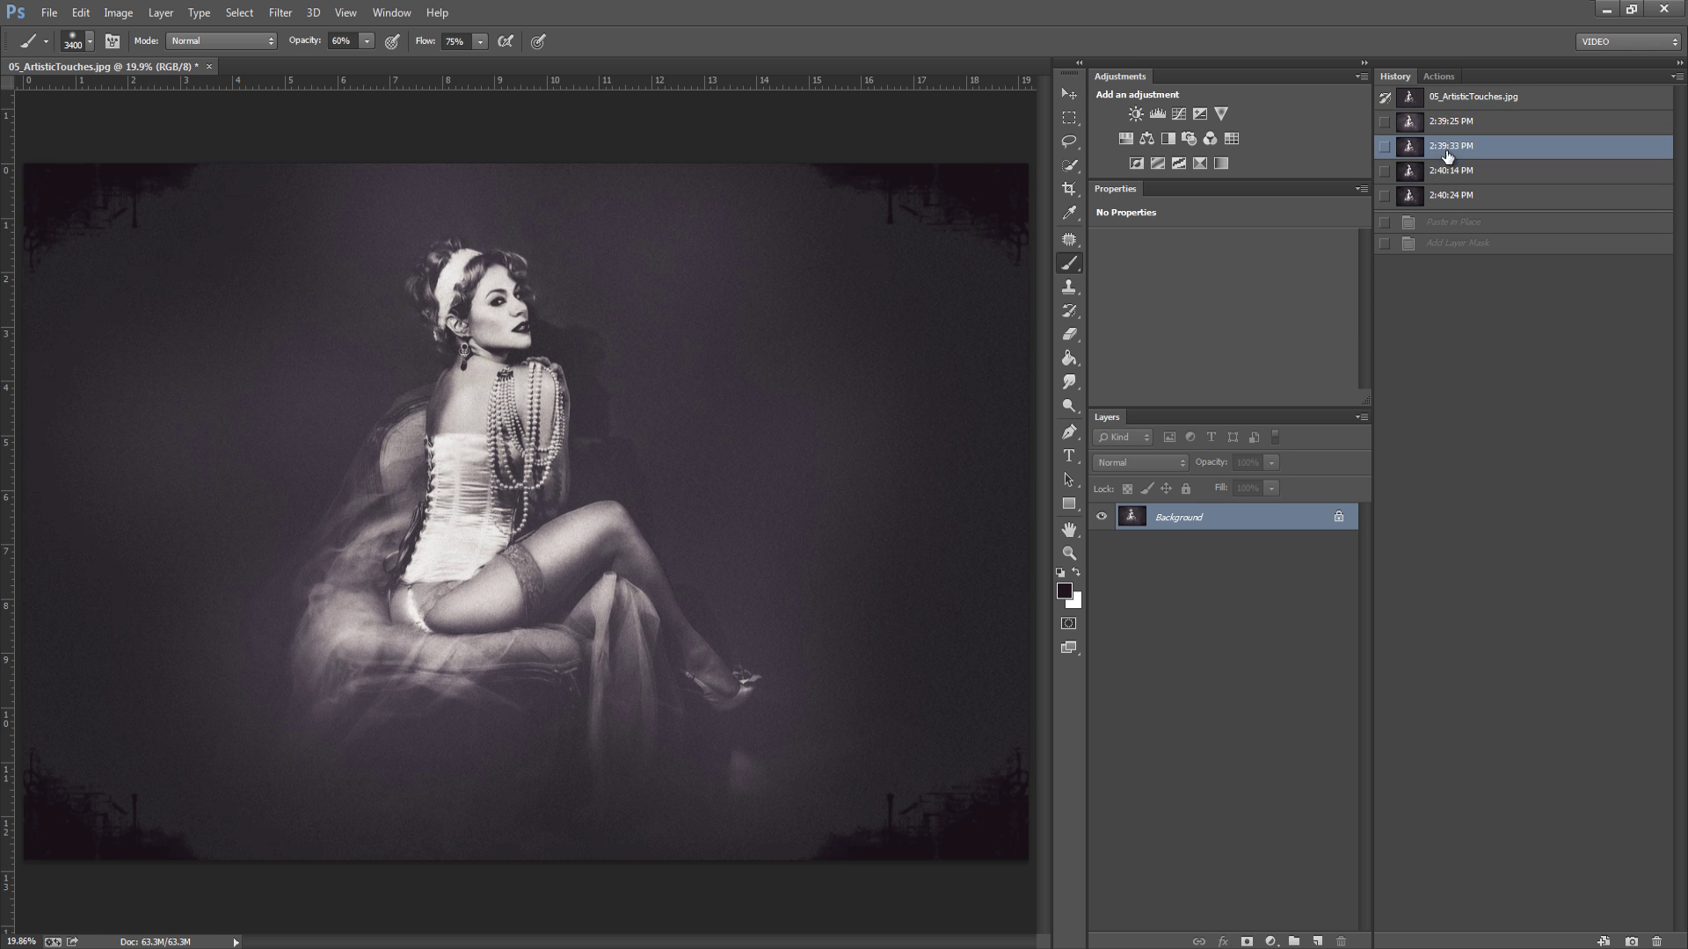
pyautogui.hotkey('ctrl', 'a')
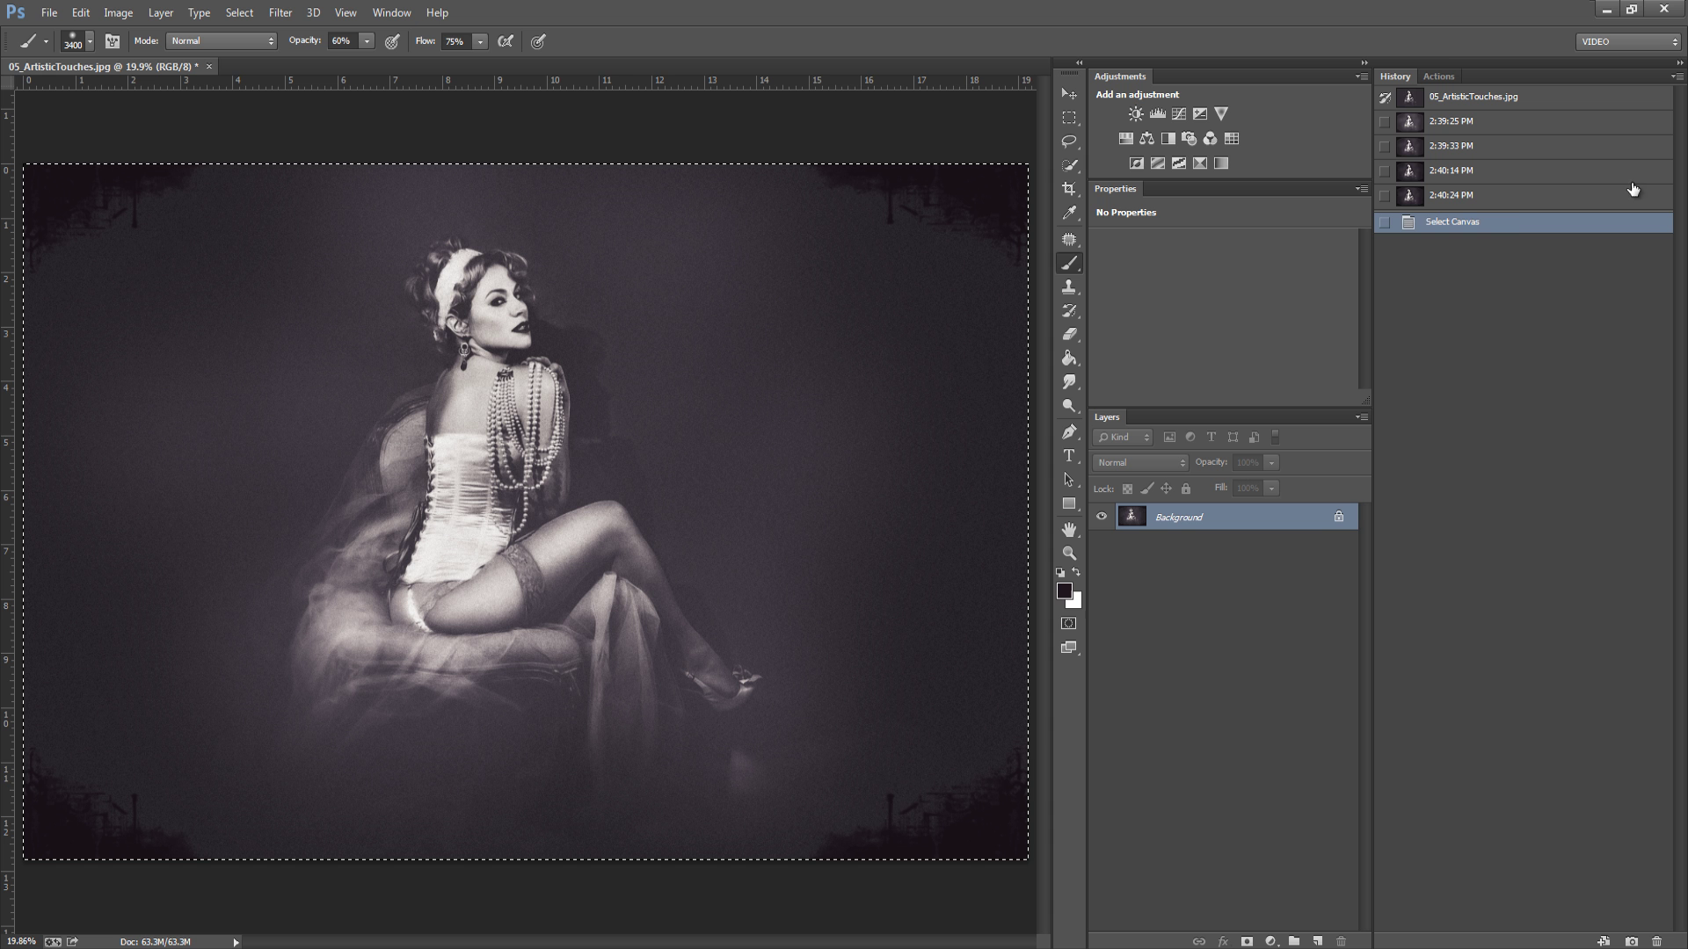
pyautogui.click(1449, 197)
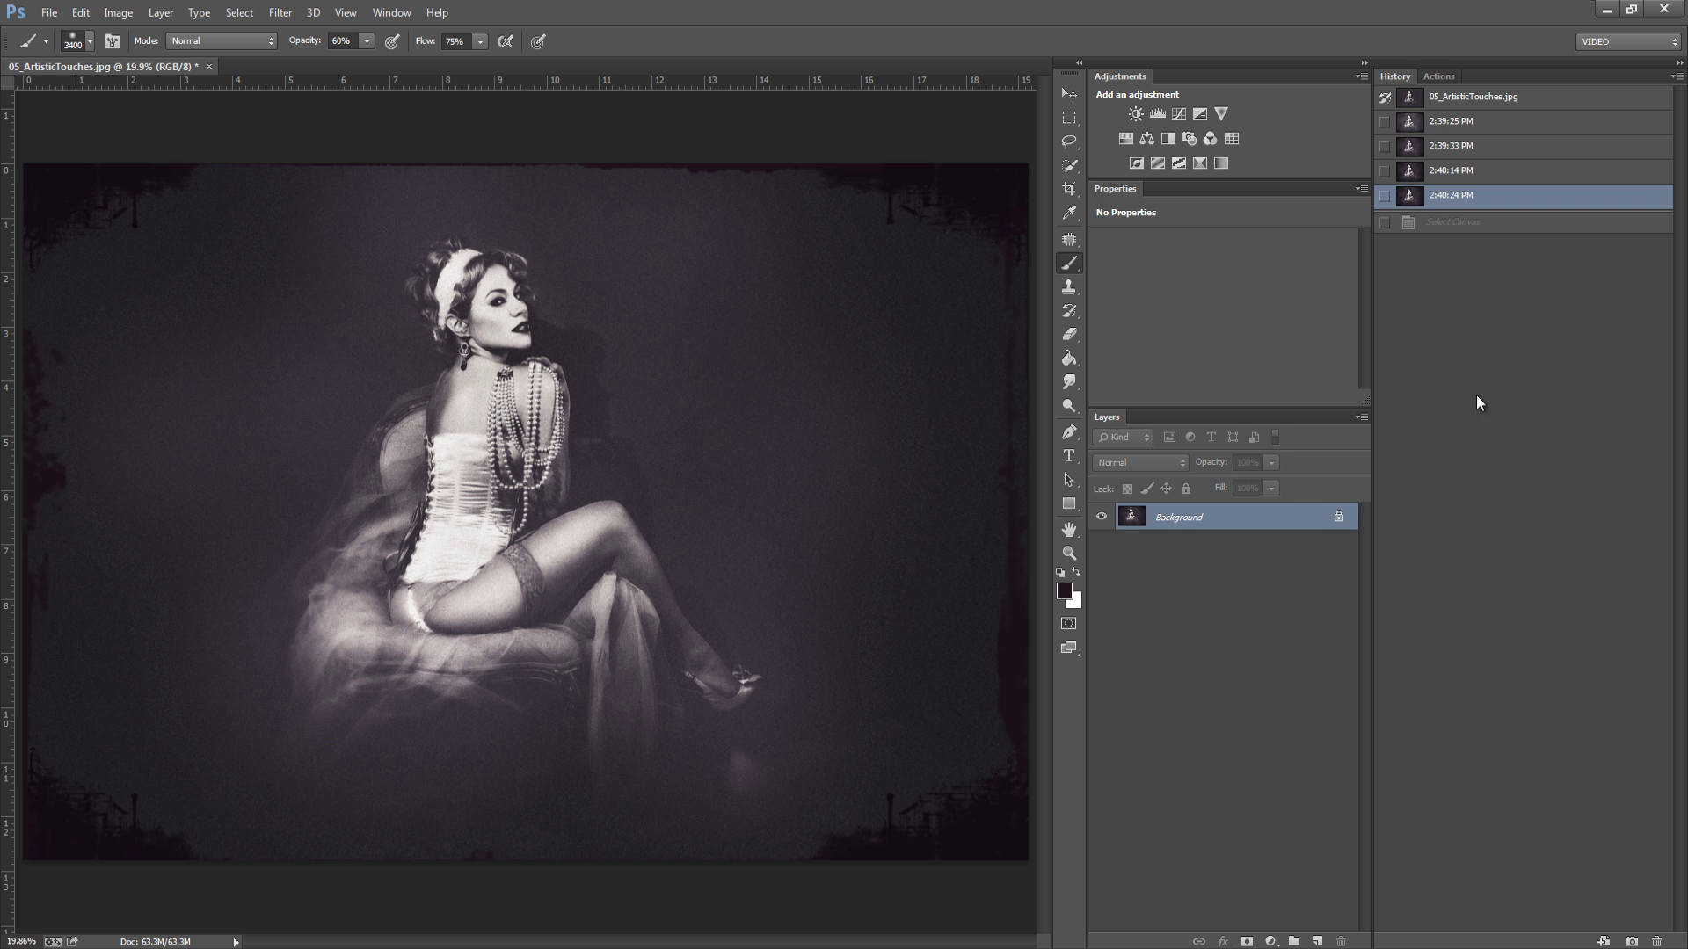
pyautogui.hotkey('ctrl', 'shift', 'v')
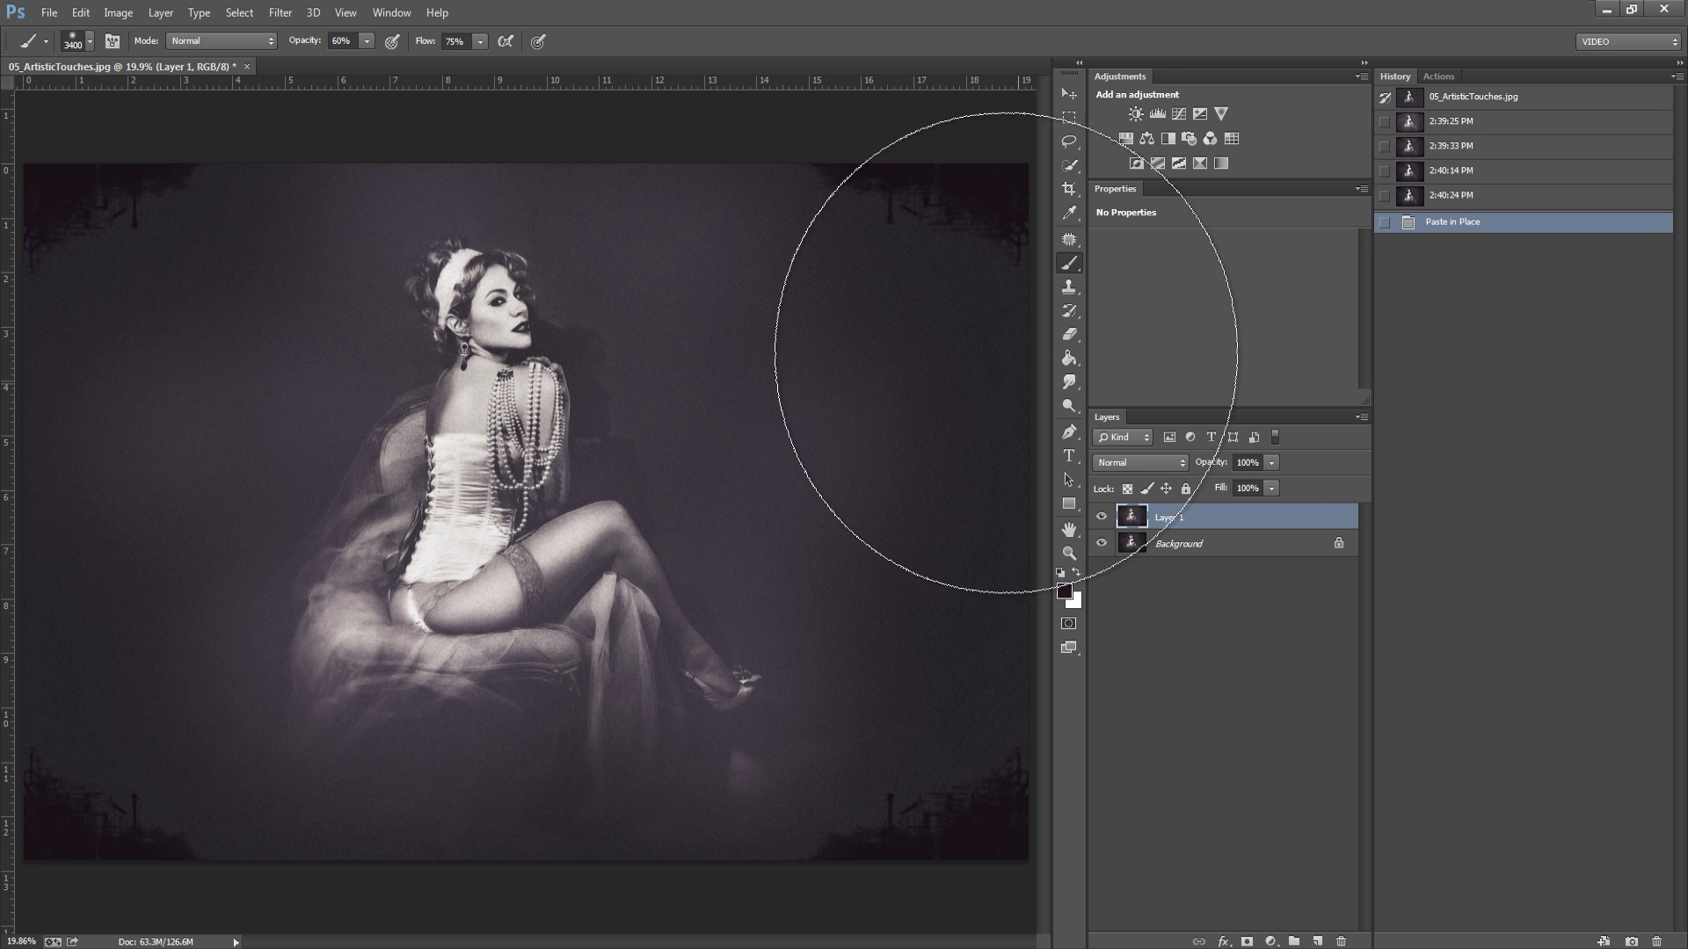
pyautogui.click(1454, 98)
pyautogui.hotkey('ctrl', 'a')
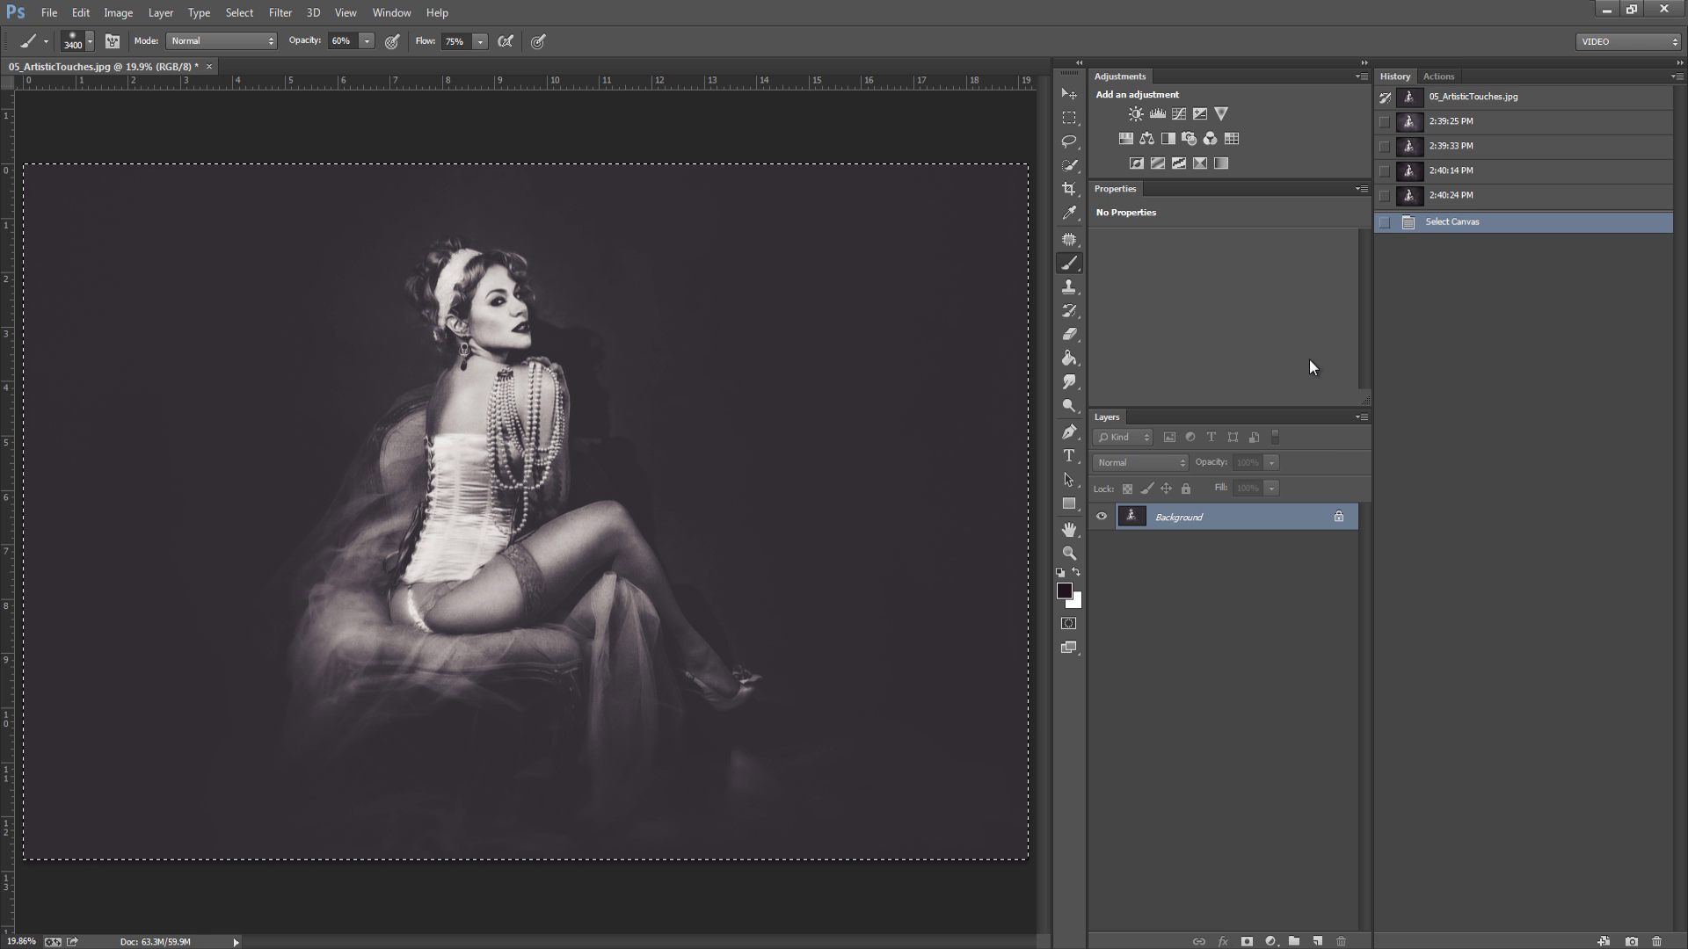
pyautogui.hotkey('ctrl', 'shift', 'v')
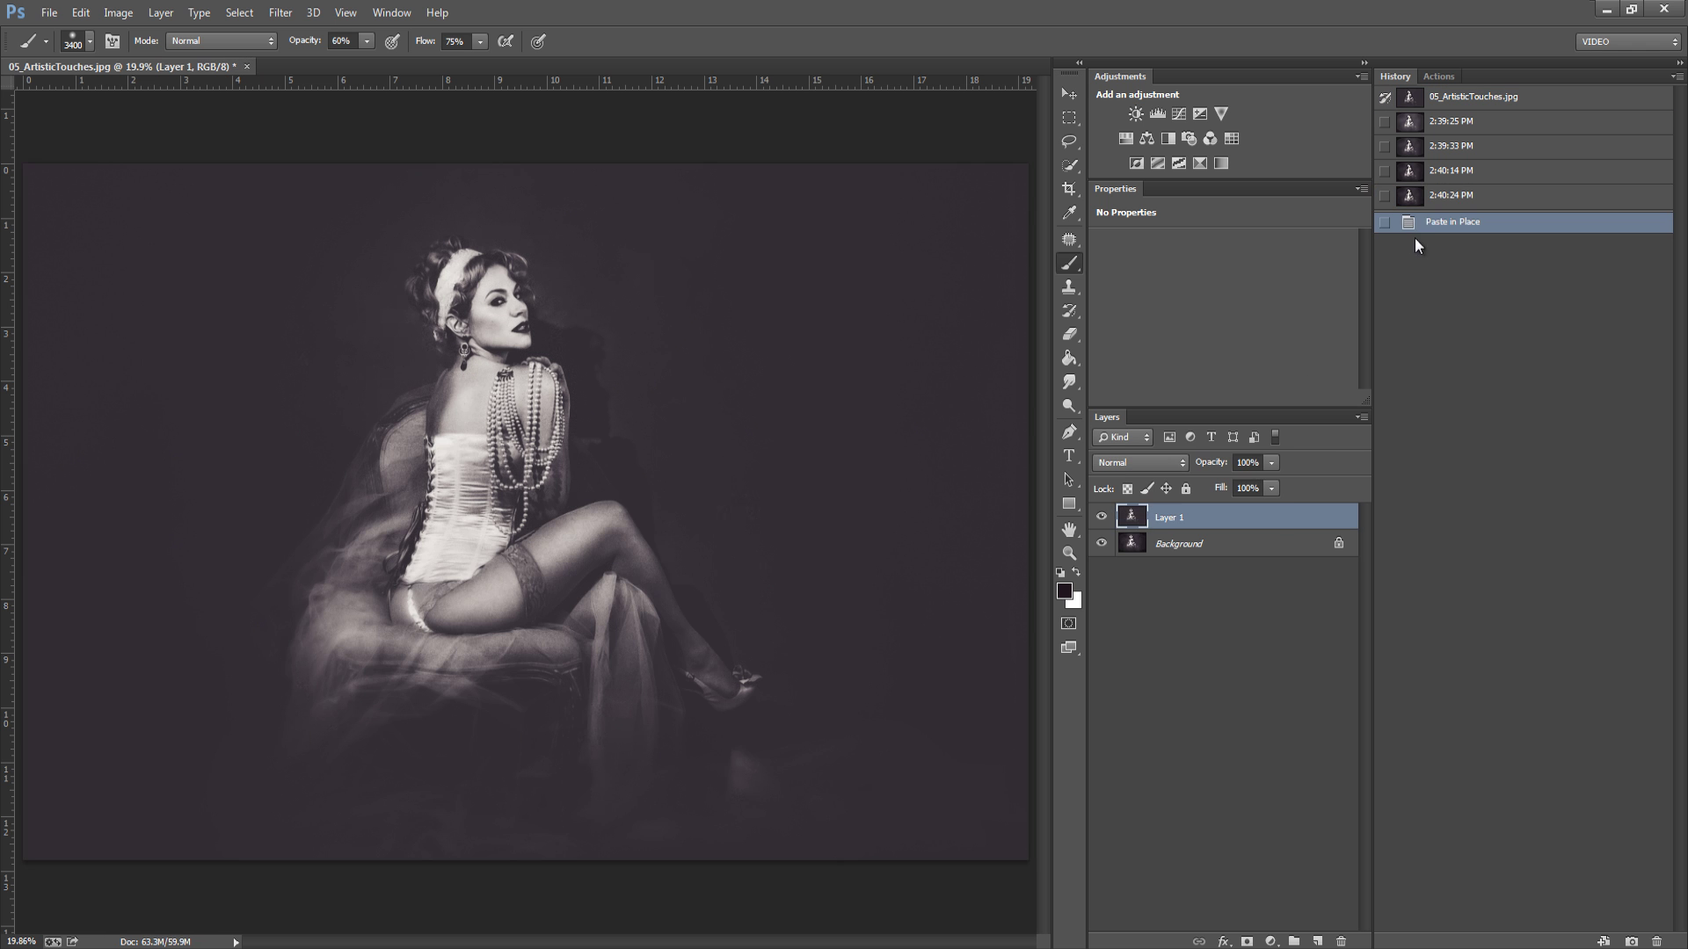
pyautogui.hotkey('ctrl', 'shift', 's')
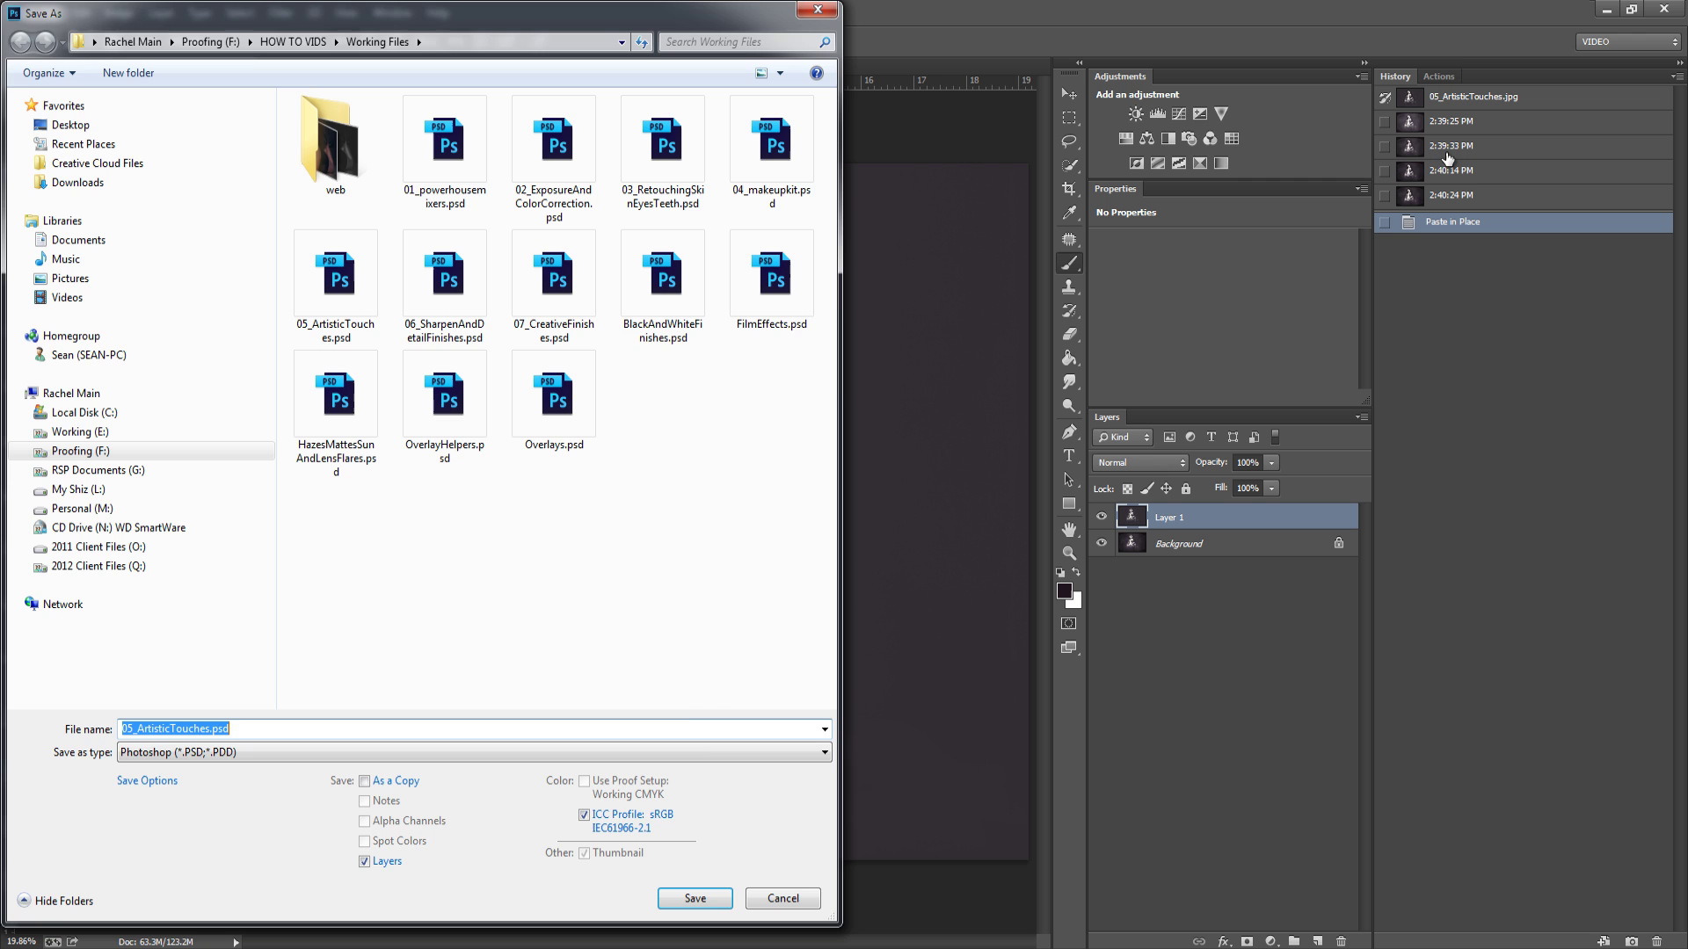
pyautogui.click(783, 894)
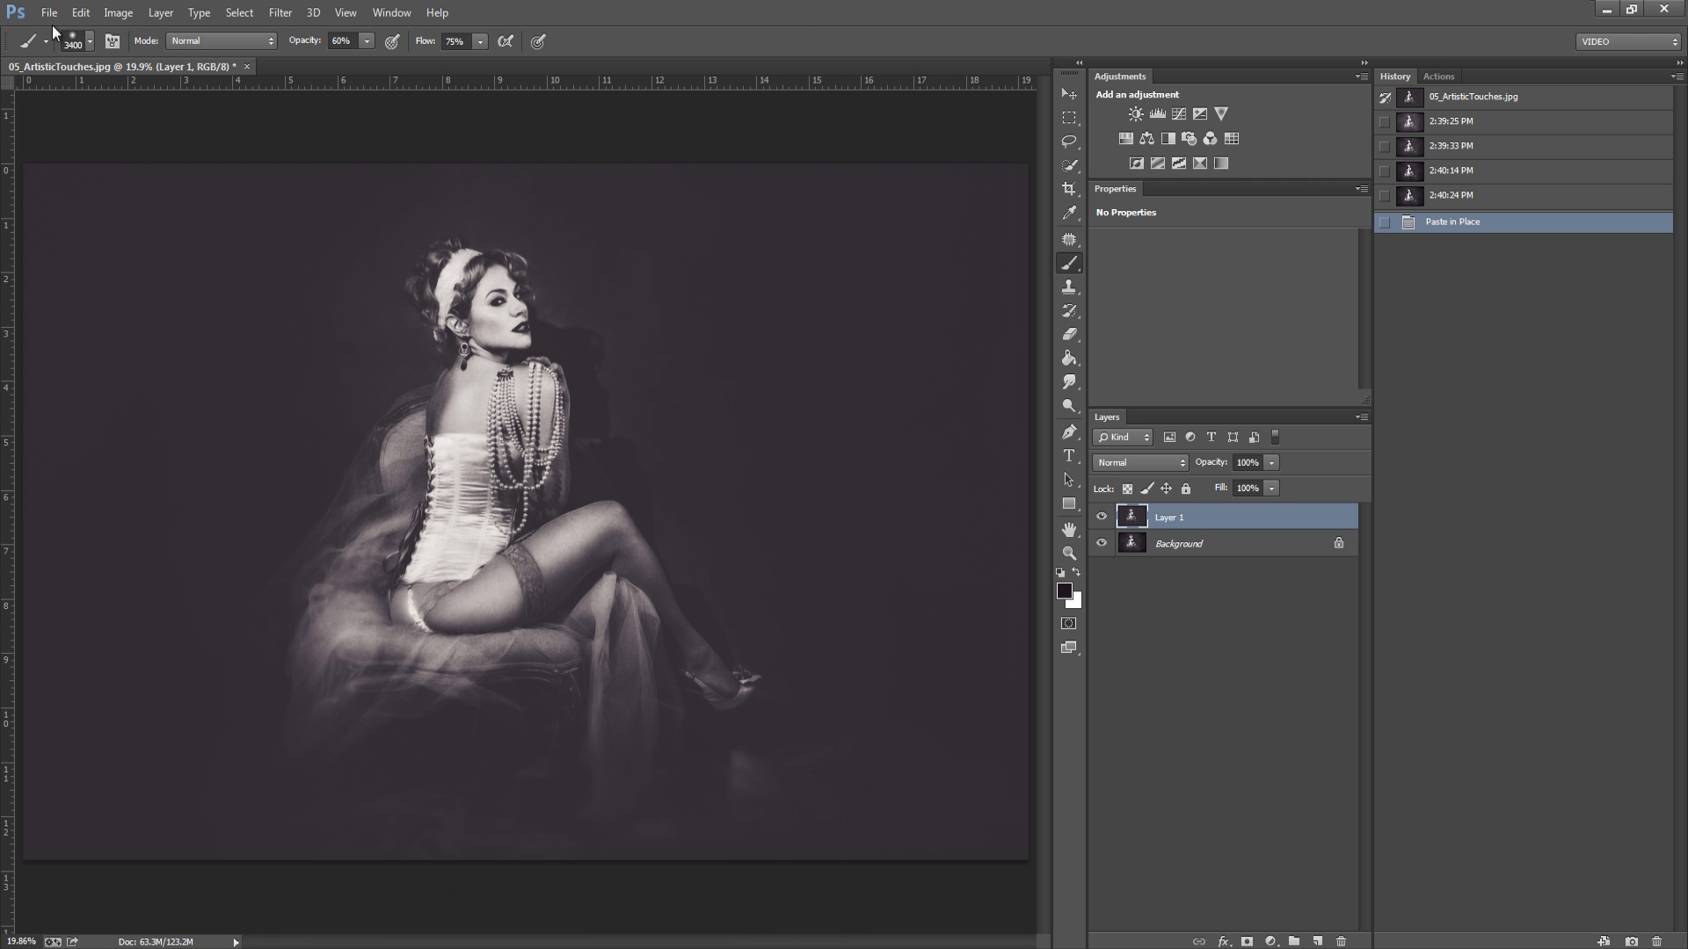